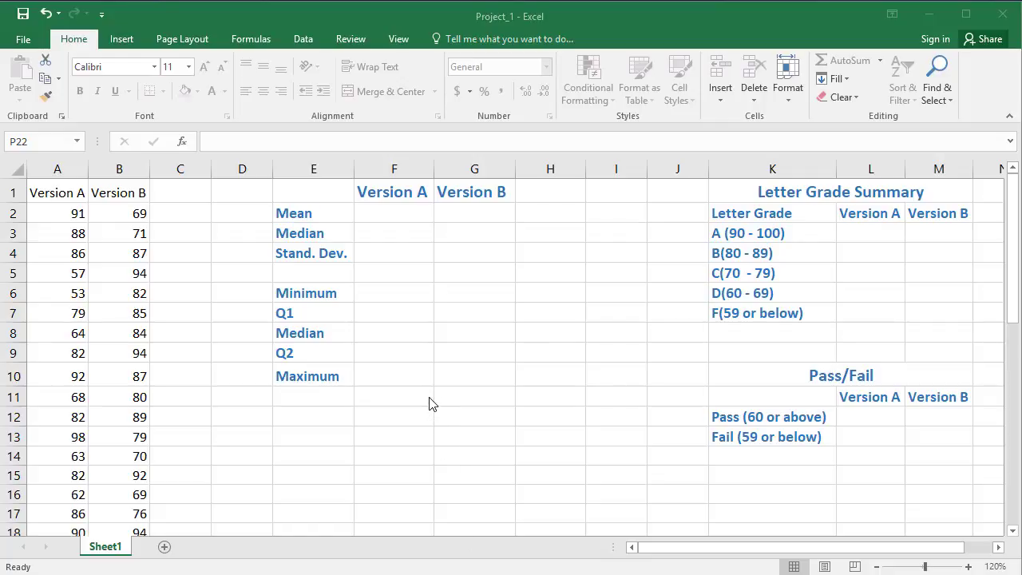
Step: Calculate the Version A mean in F2 with the AVERAGE function over A2:A33
click(375, 210)
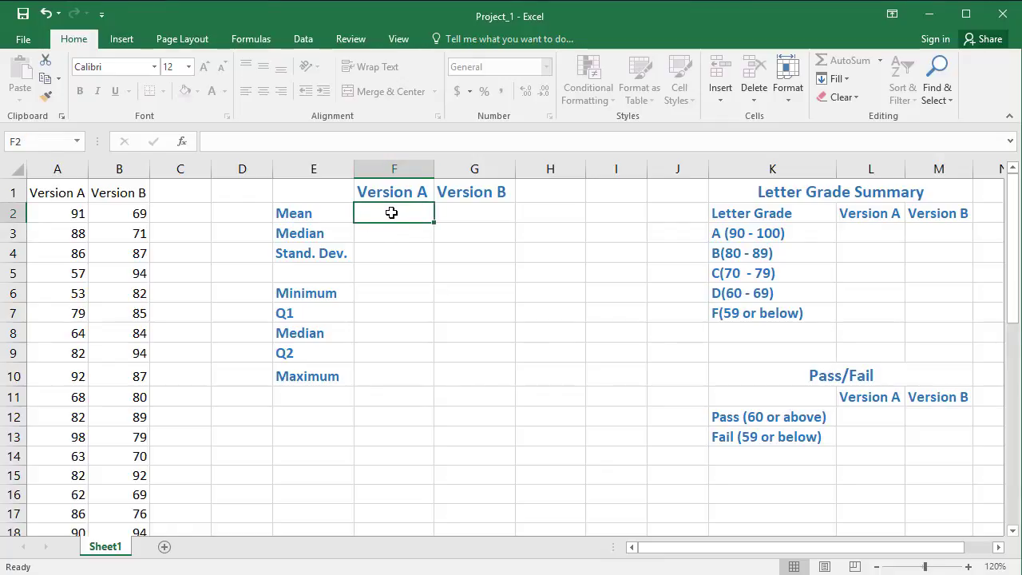
text(=)
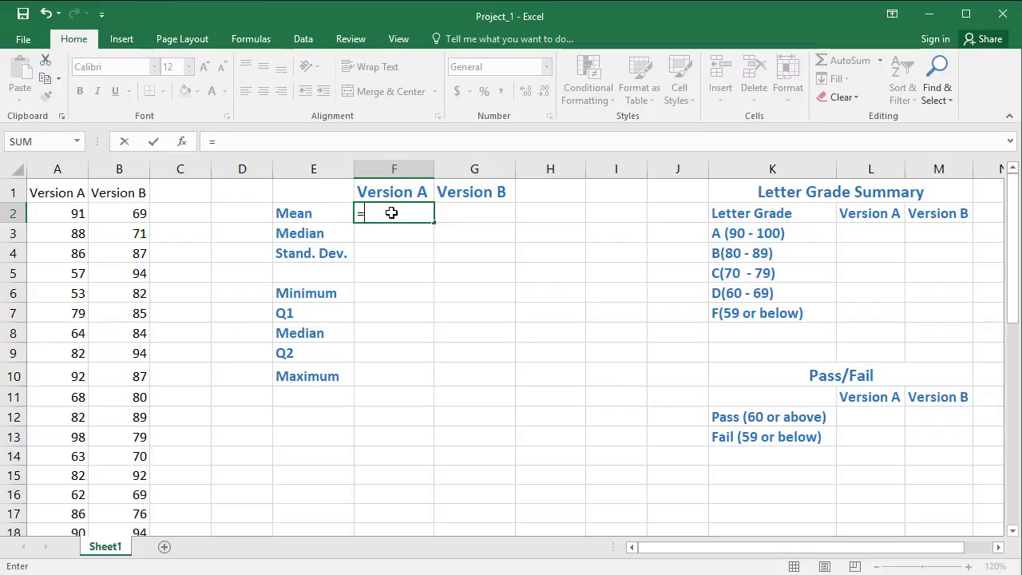
text(averag)
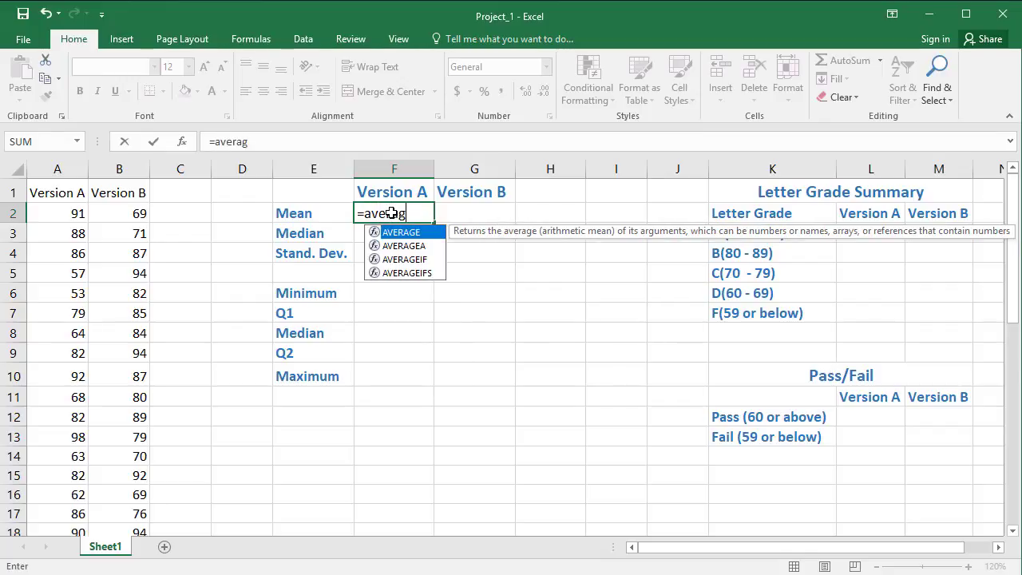
text(e()
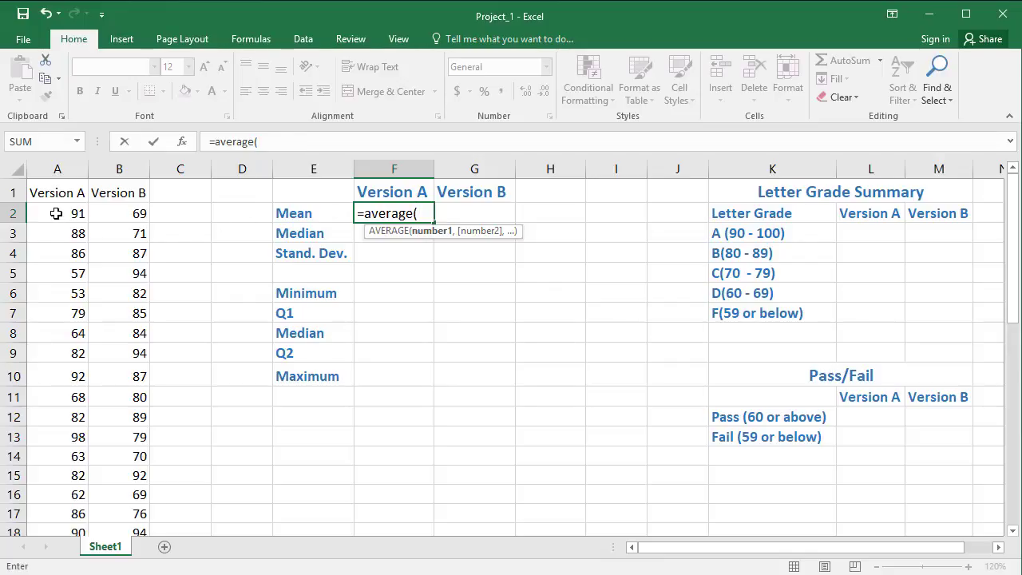
drag(56, 213, 64, 440)
scroll(437, 402, up, 6)
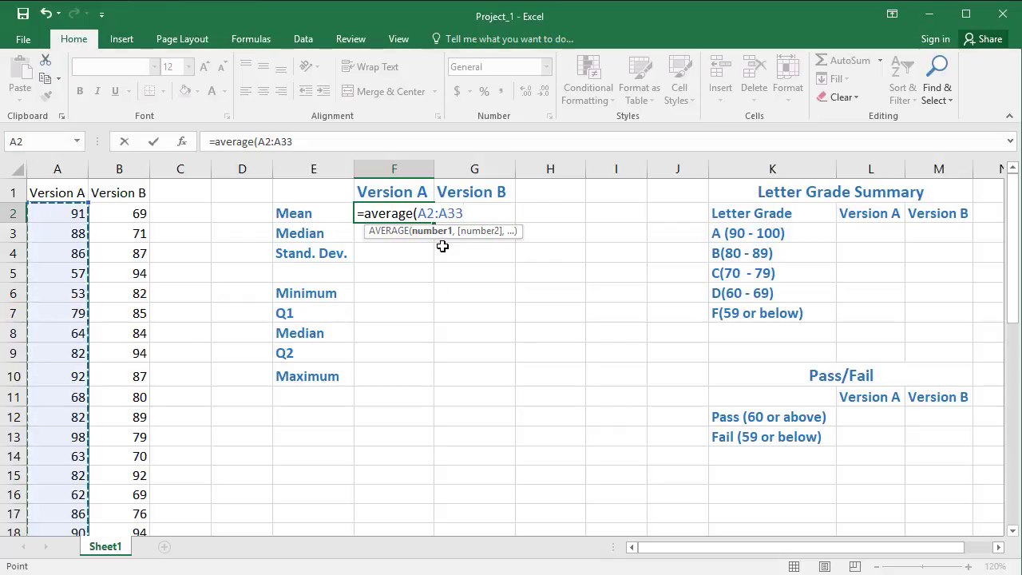
text())
key(Return)
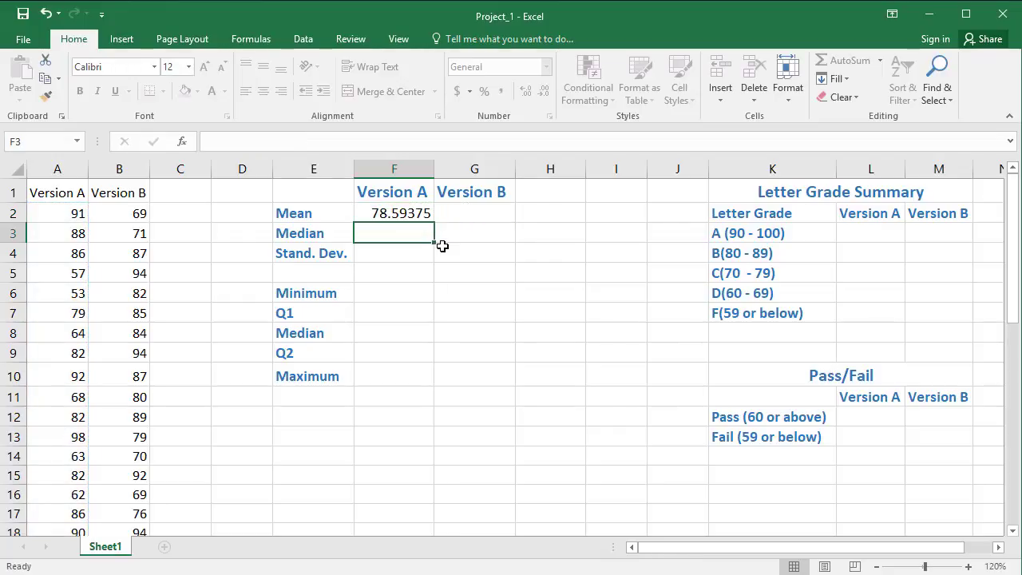
Step: Calculate the Version B mean in G2 with the AVERAGE function over B2:B42
click(454, 211)
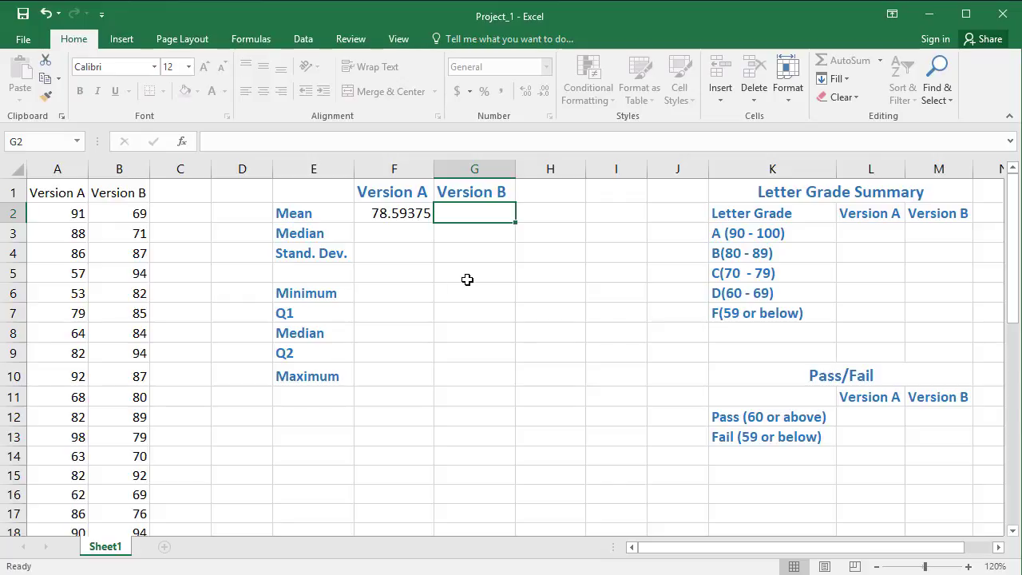
text(=)
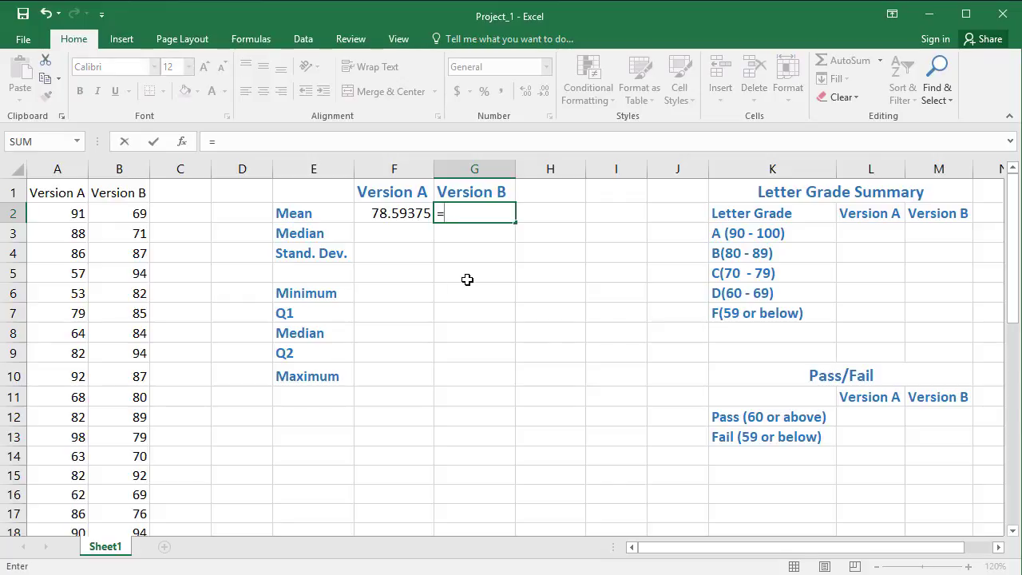
text(average()
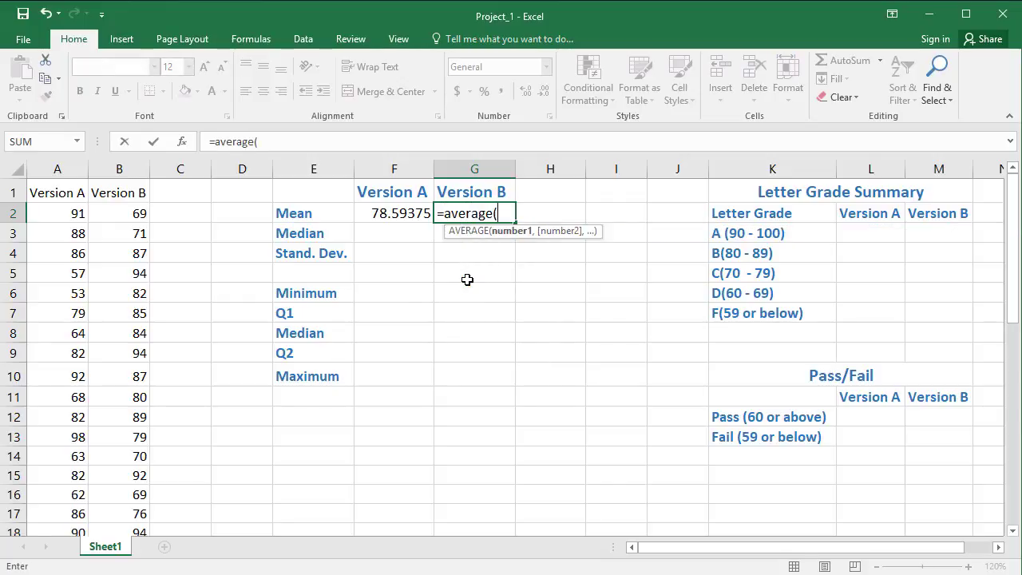
click(131, 217)
drag(132, 217, 139, 472)
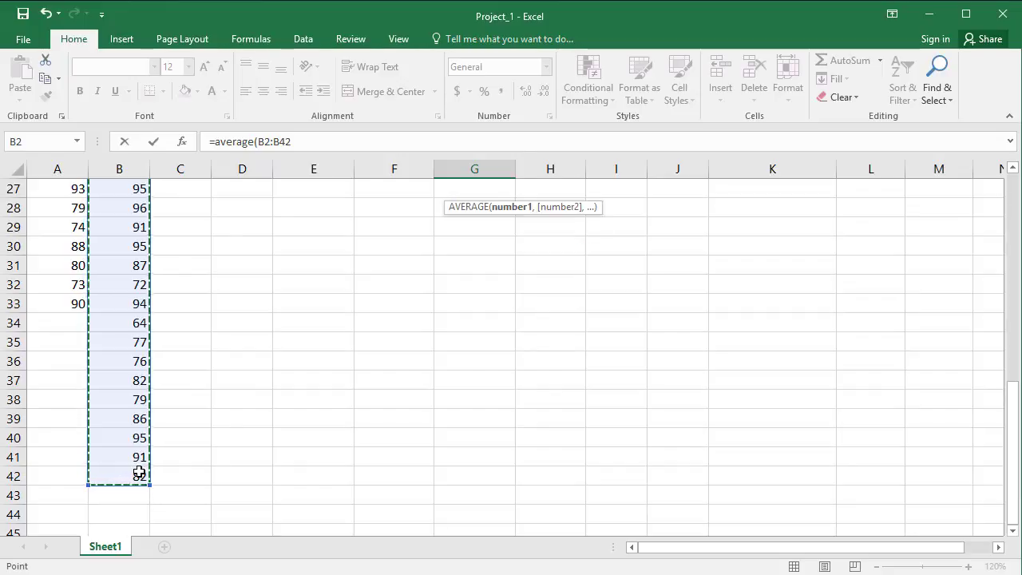
scroll(140, 468, up, 4)
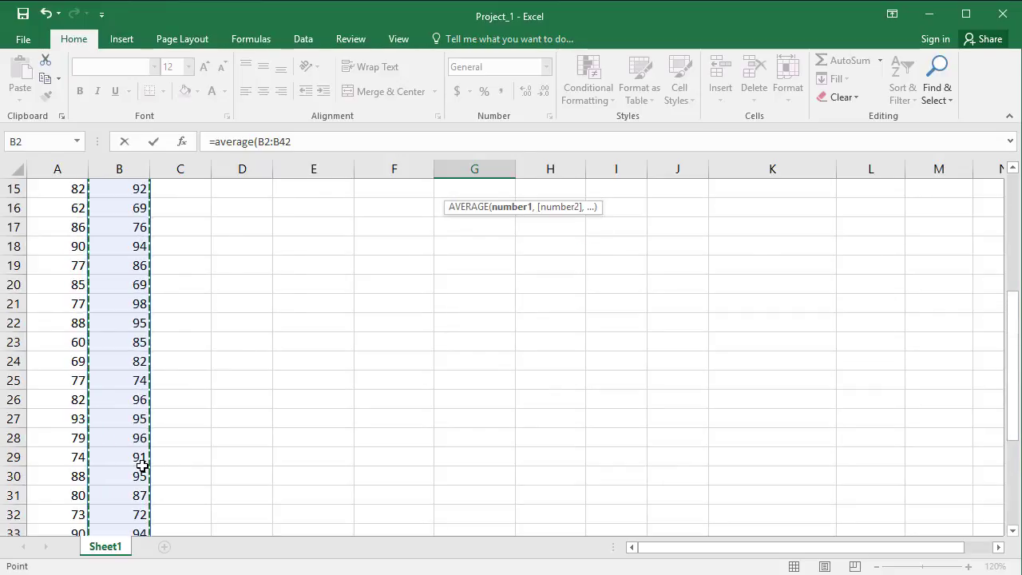
scroll(142, 466, up, 5)
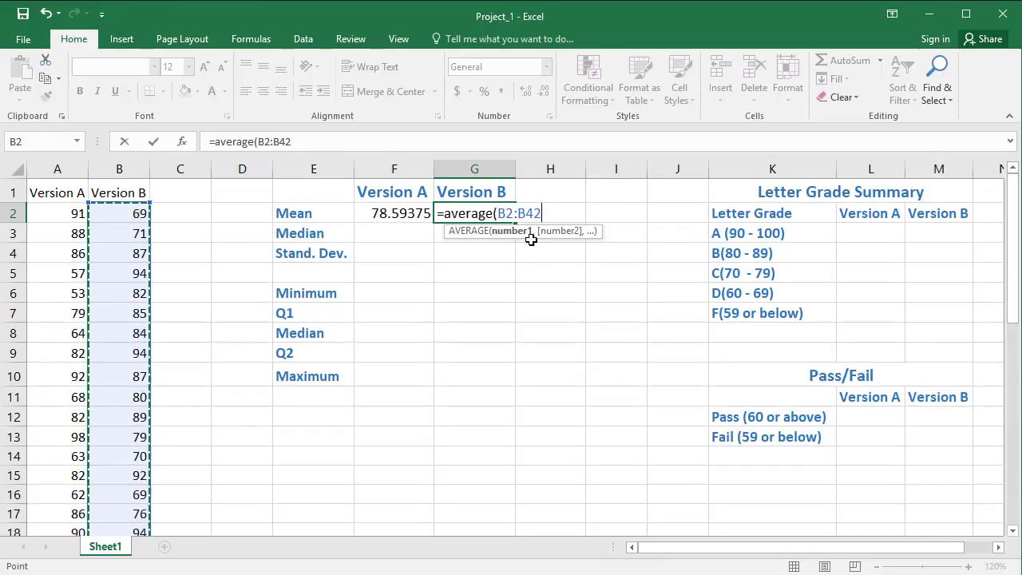
text())
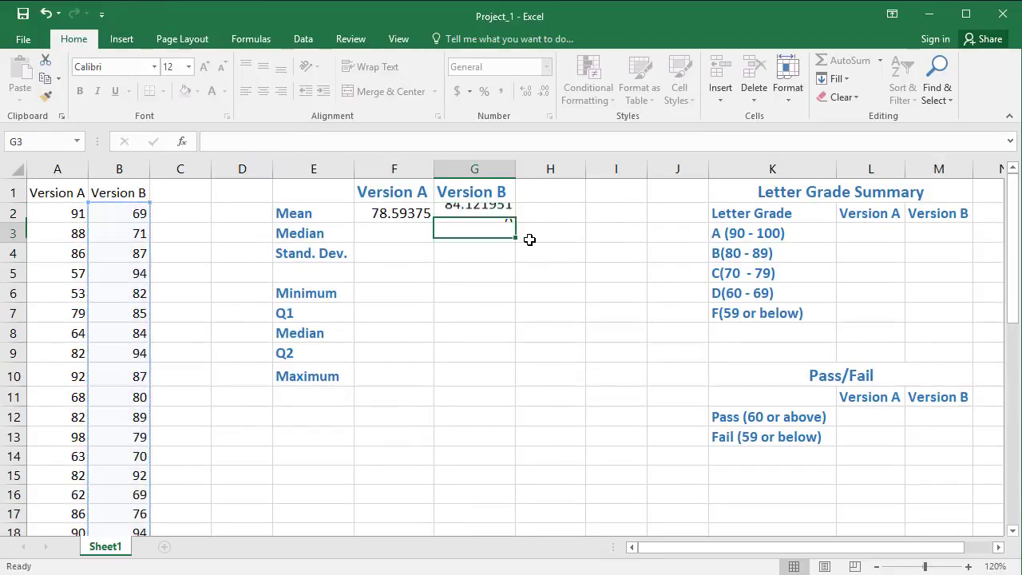
key(Return)
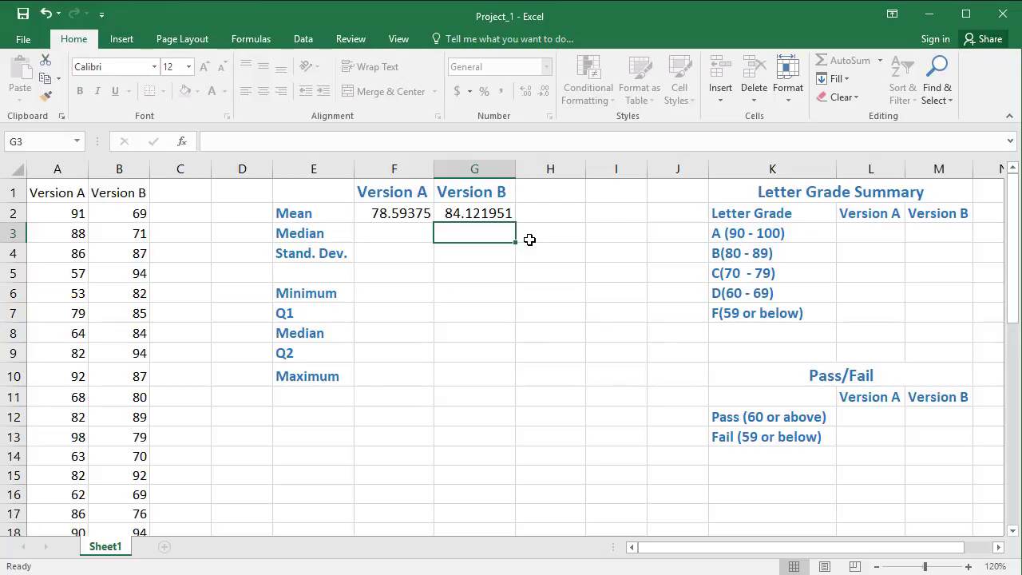
Step: Review the cell ranges used by the mean formulas in G2 and F2, leaving both formulas as they are
click(456, 216)
double_click(456, 216)
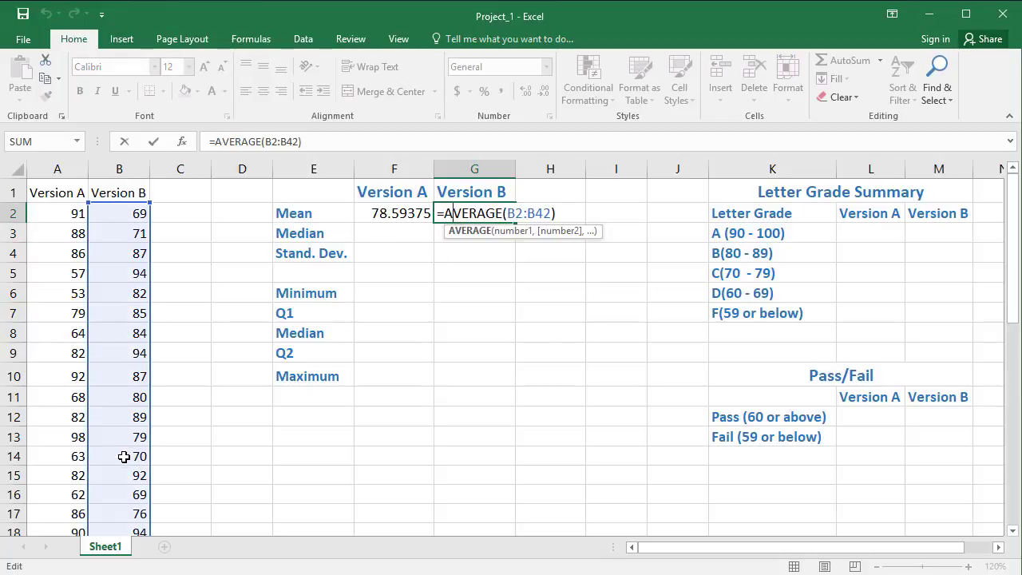
double_click(384, 217)
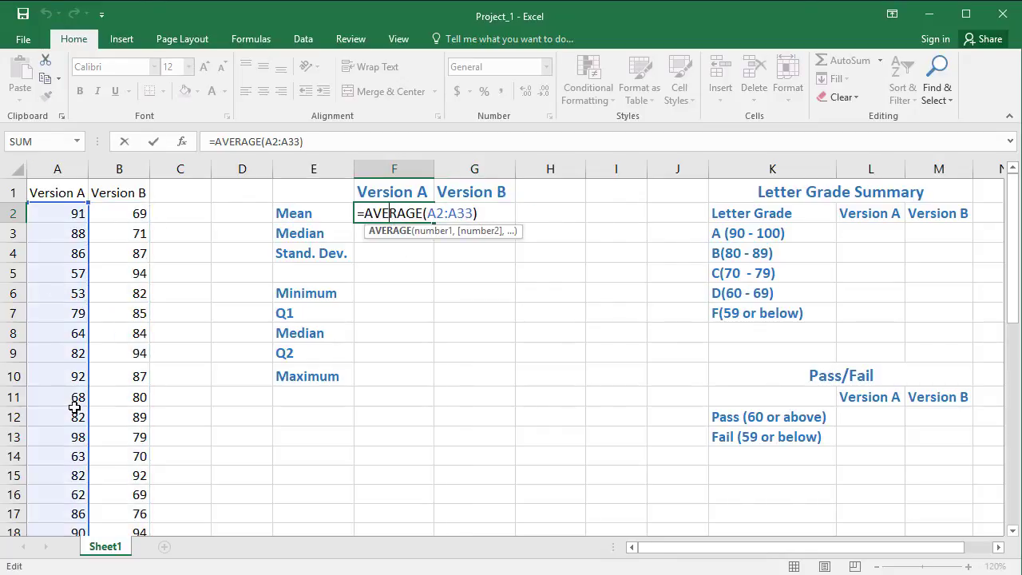
click(420, 322)
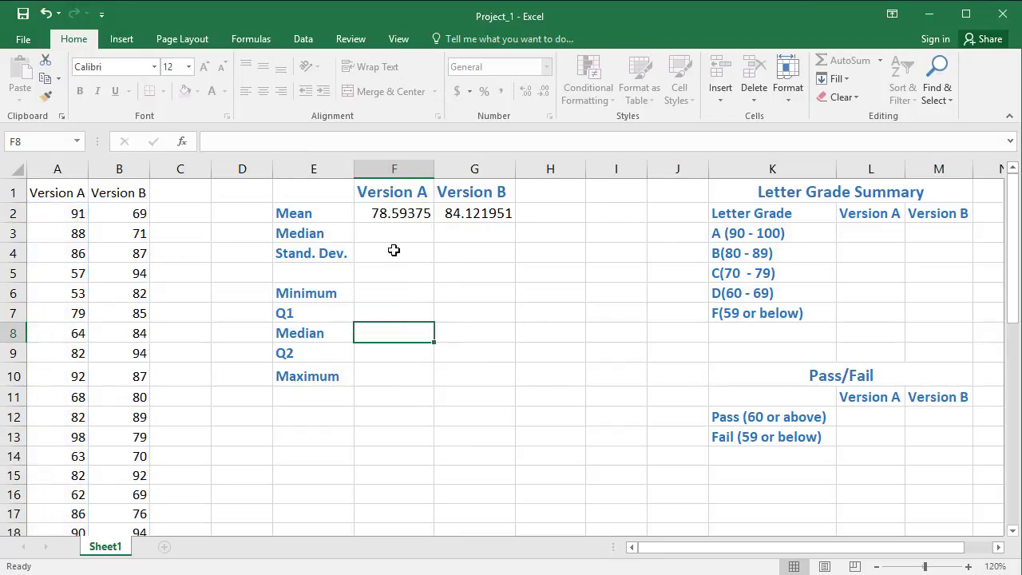
Step: Calculate the Version A median in F3 with the MEDIAN function over A2:A33
click(394, 233)
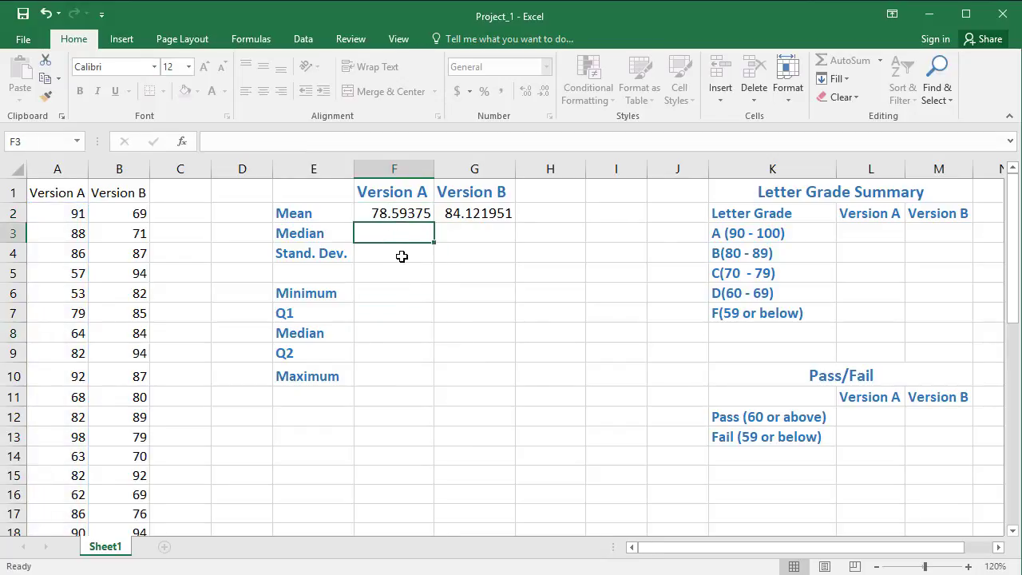
text(=median)
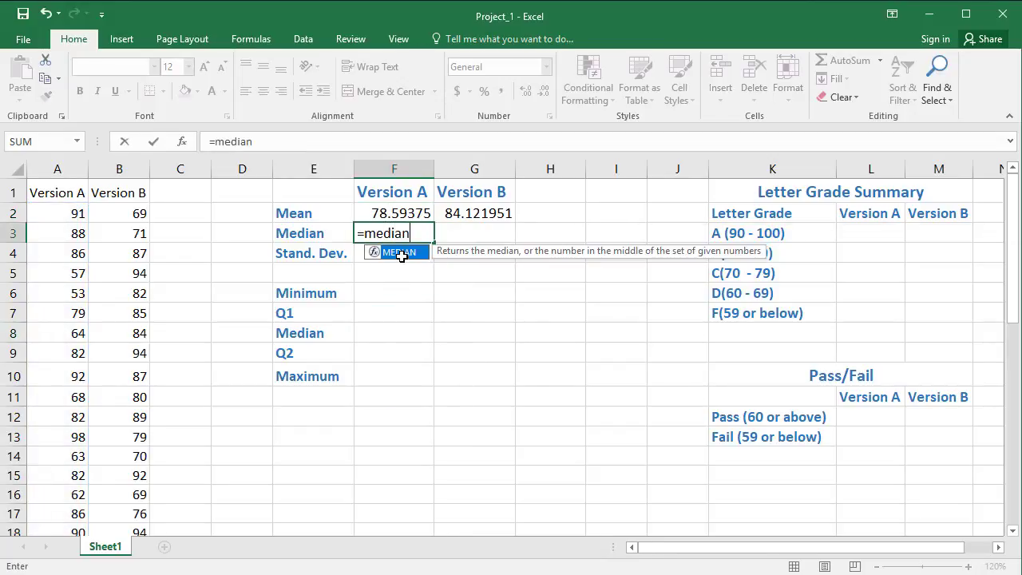
text(()
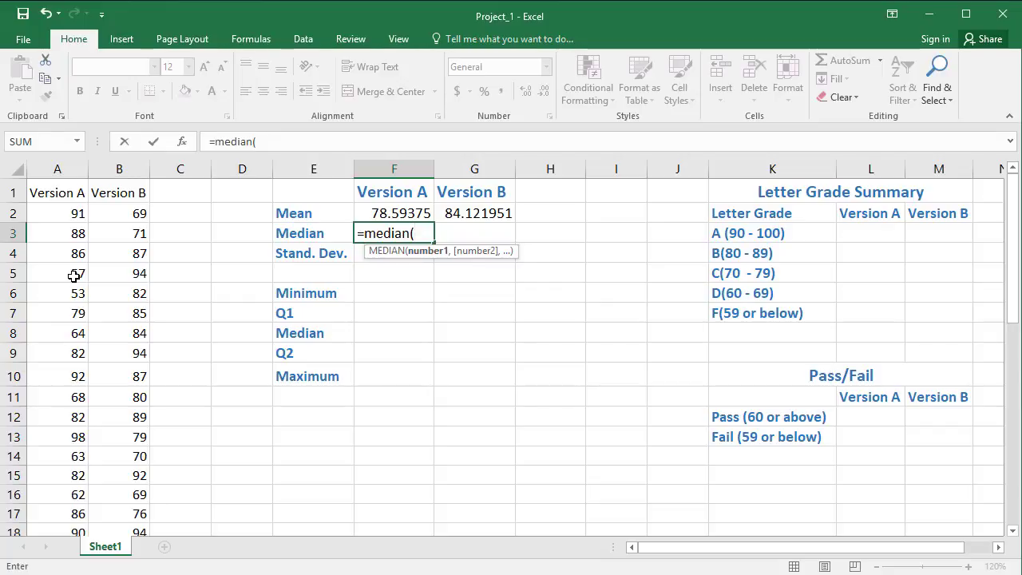
text(a2)
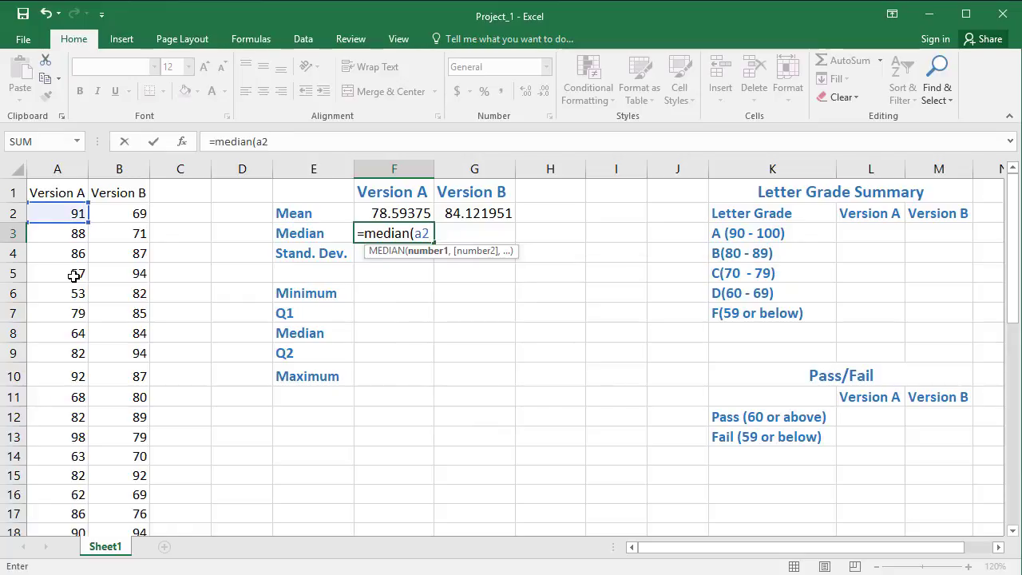
text(:a)
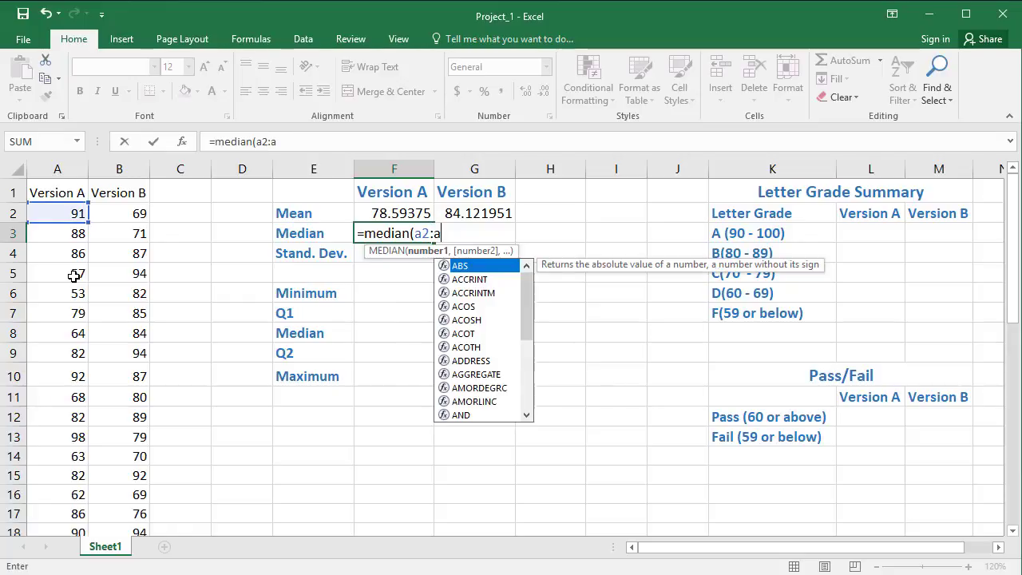
text(33)
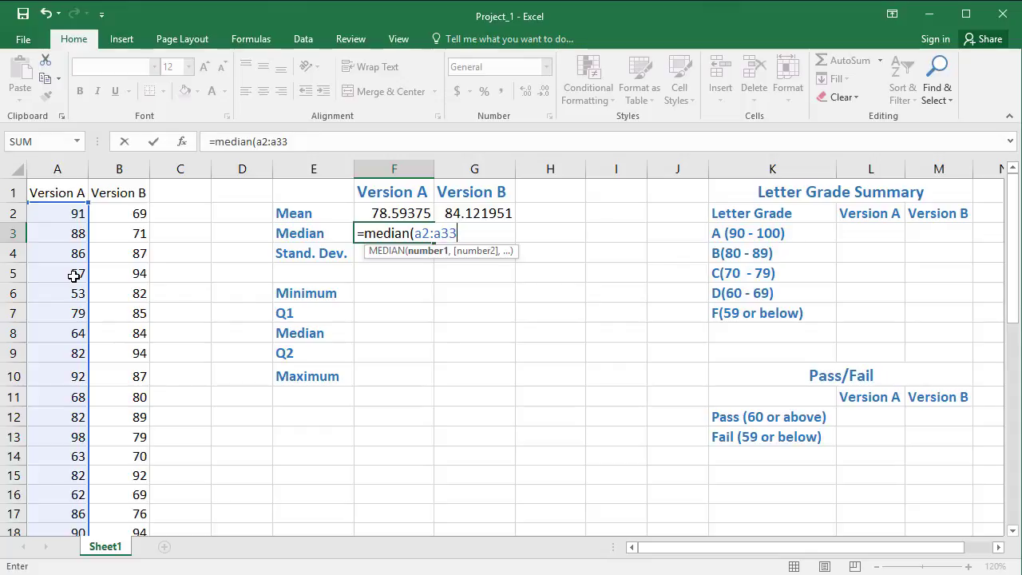
text())
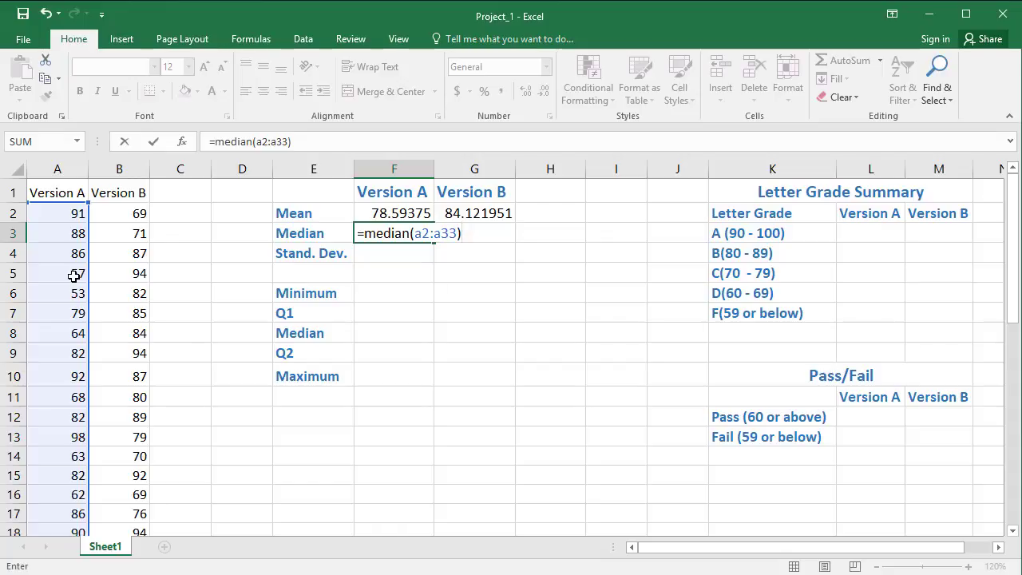
key(Return)
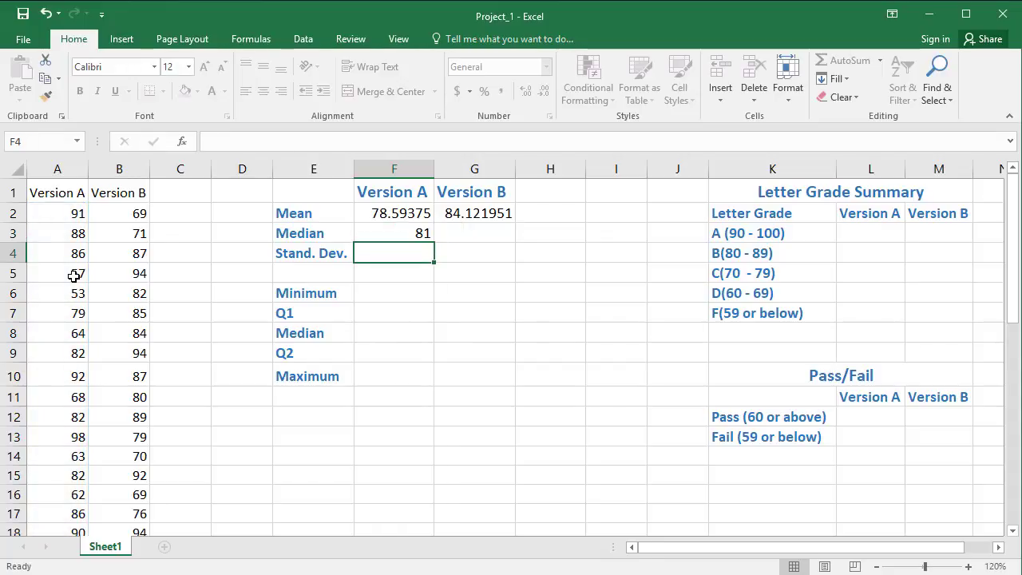
Step: Calculate the Version A standard deviation in F4 with the STDEV function over A2:A33
text(=s)
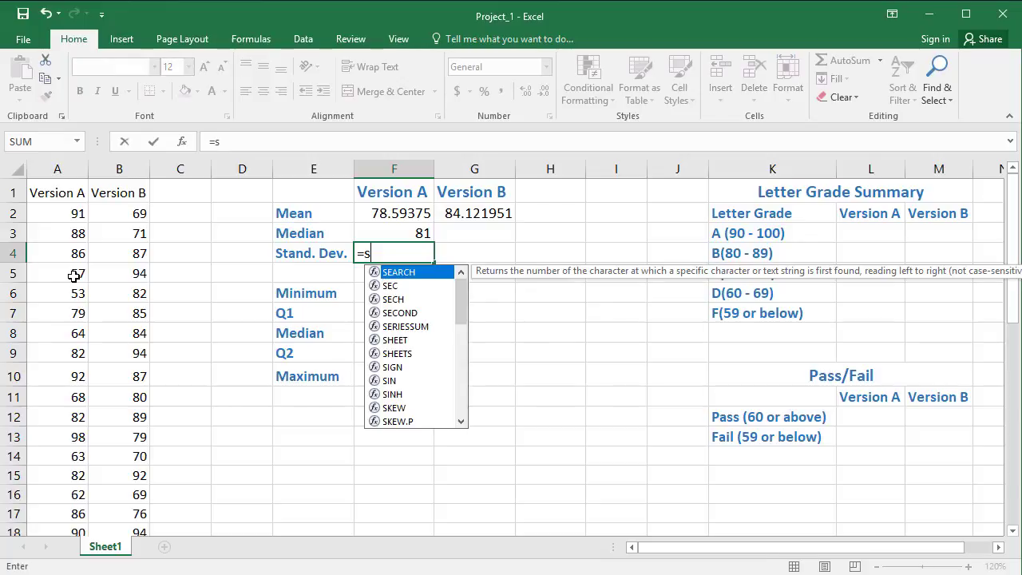
text(tde)
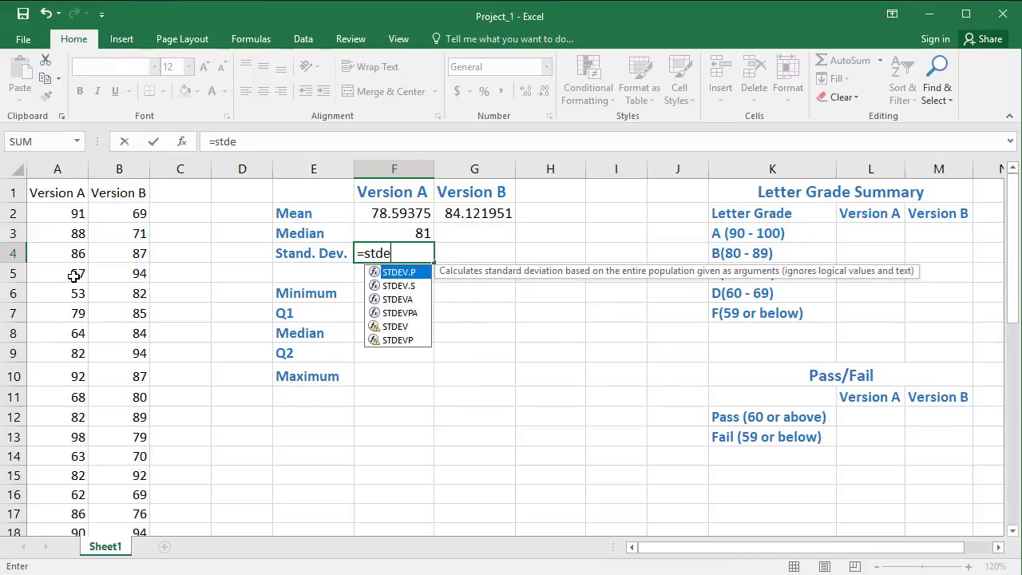
text(v()
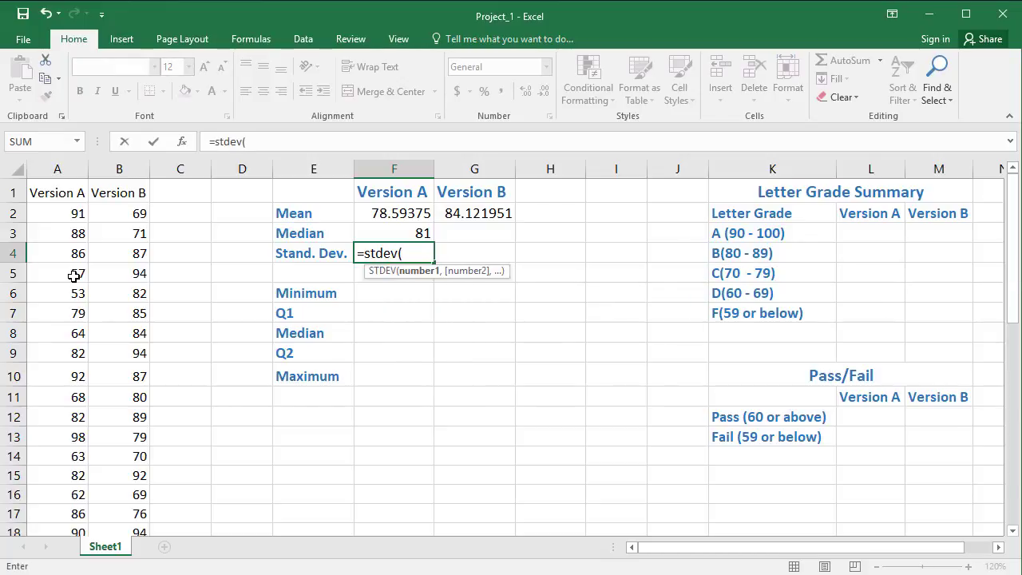
text(a2)
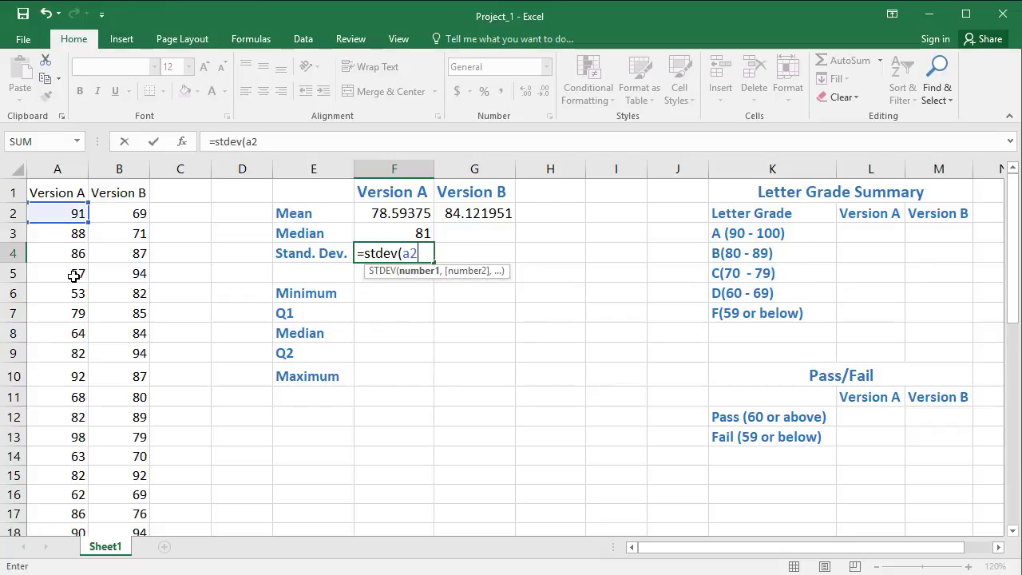
text(:a33))
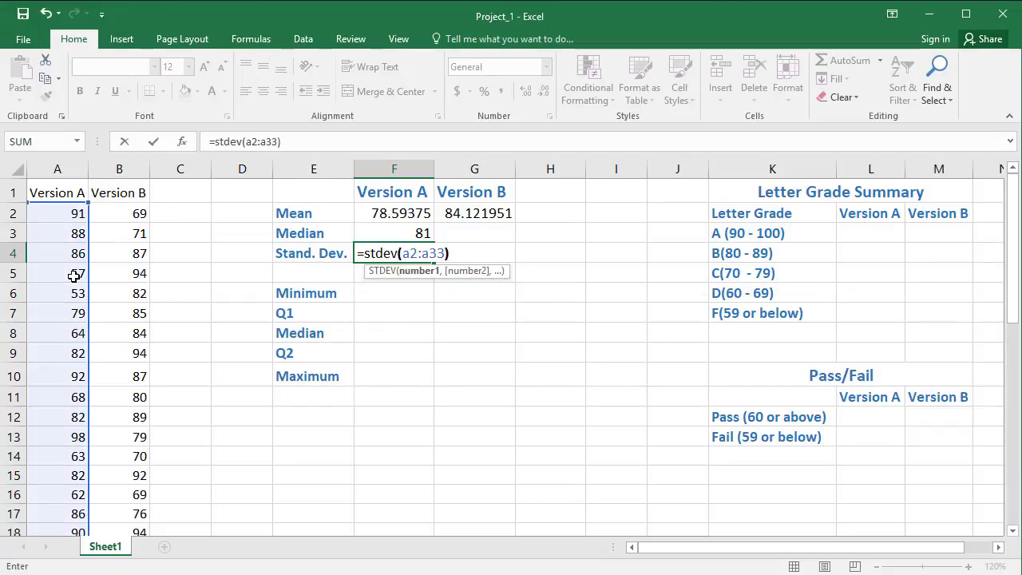
key(Return)
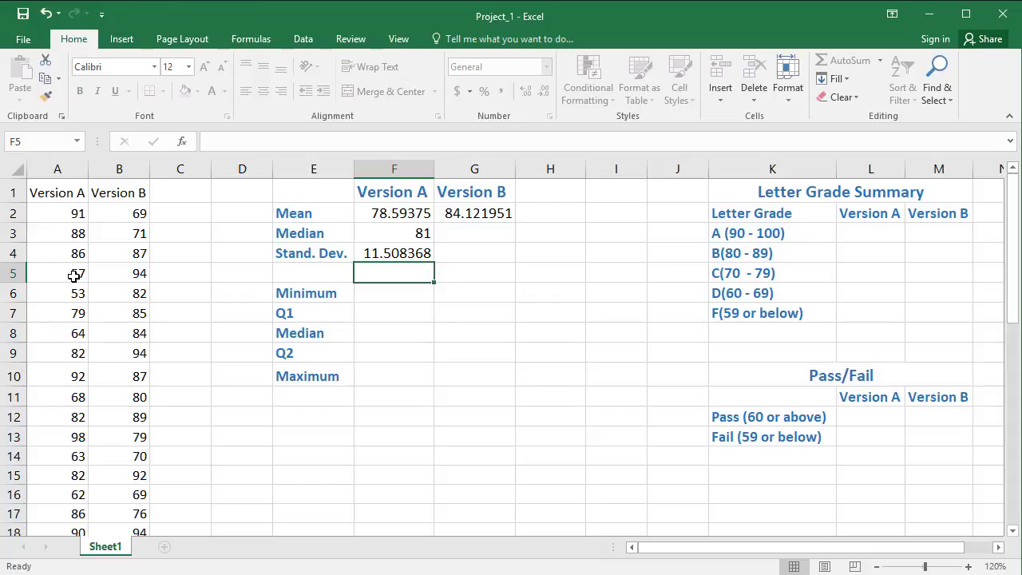
Step: Calculate the Version A minimum in F6 with the MIN function over A2:A33
click(387, 296)
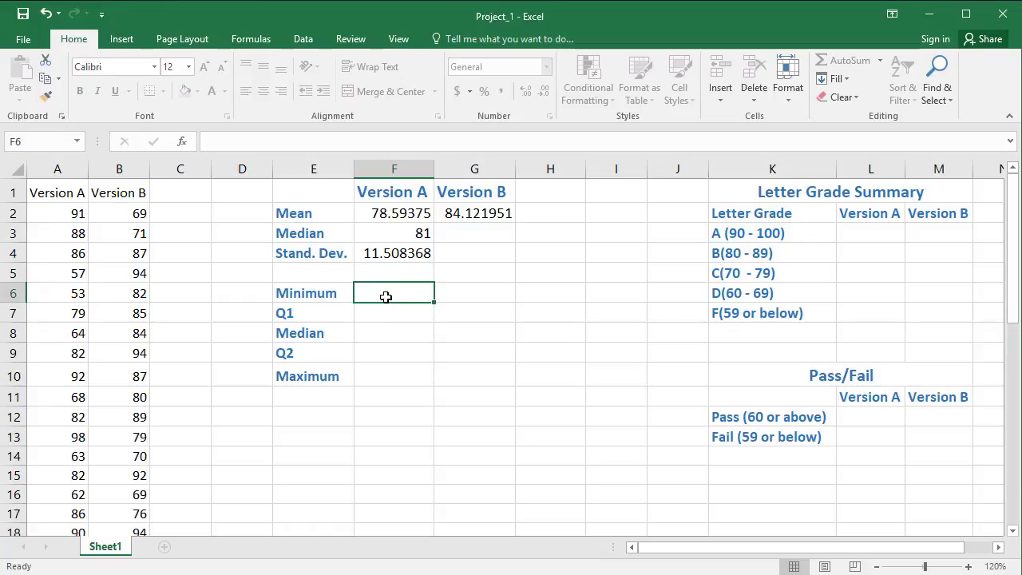
text(=min)
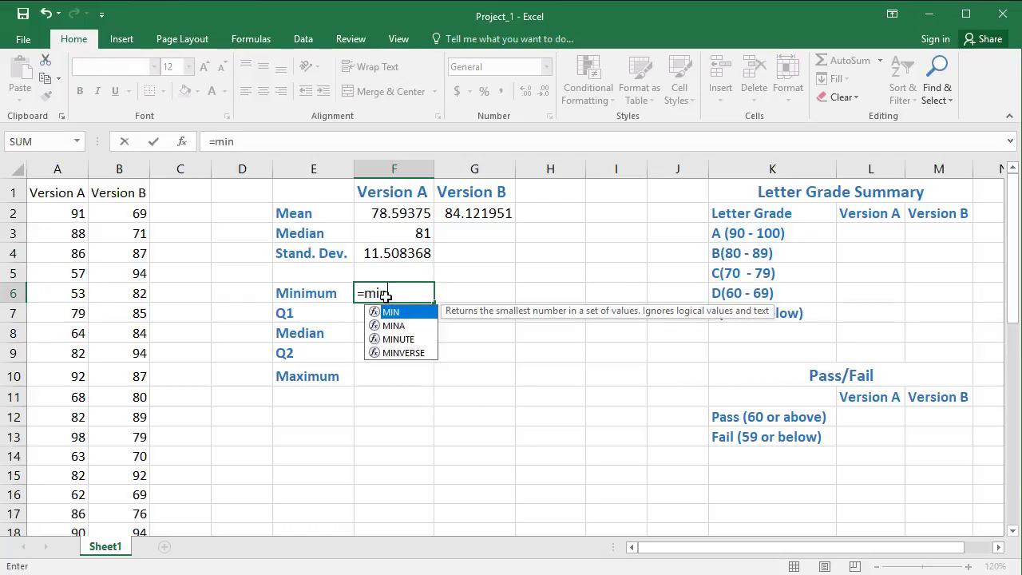
text(()
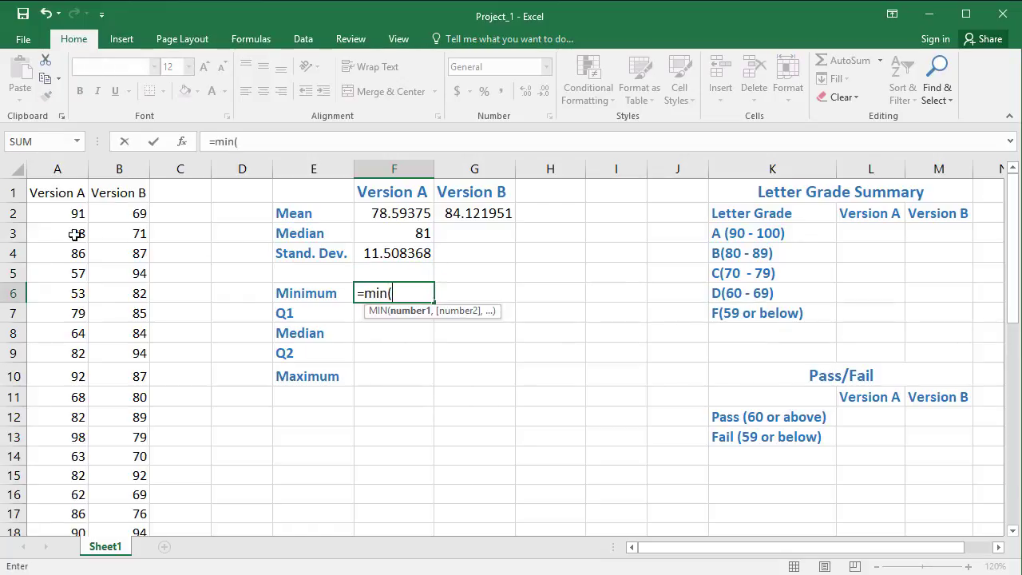
drag(63, 219, 56, 566)
drag(58, 554, 75, 359)
text())
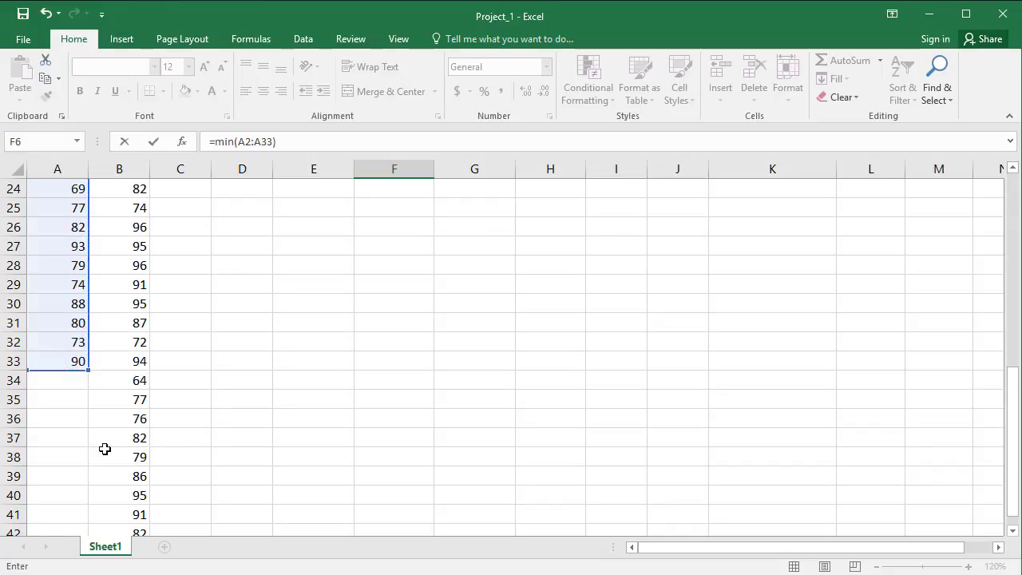
key(Escape)
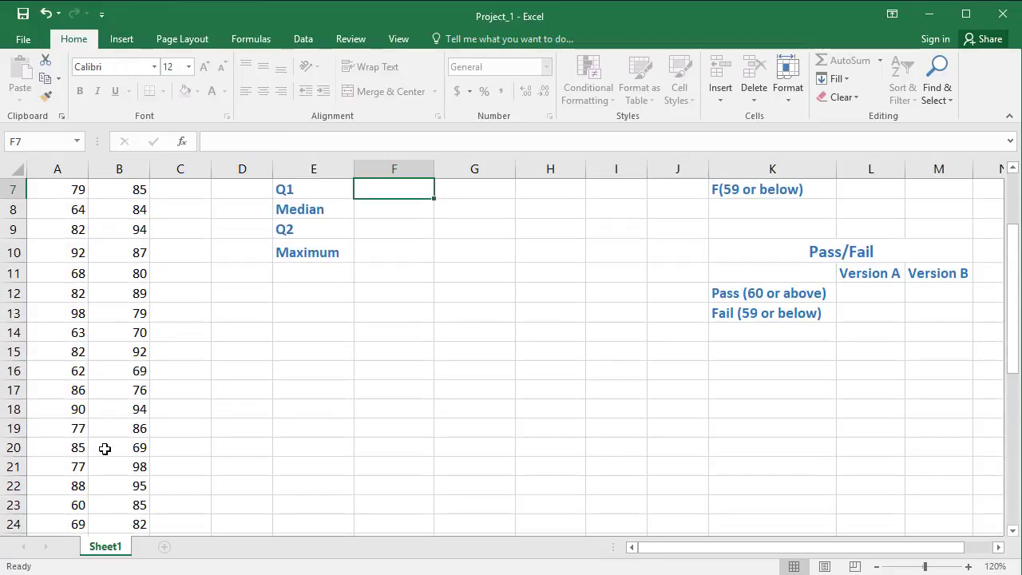
scroll(104, 448, up, 2)
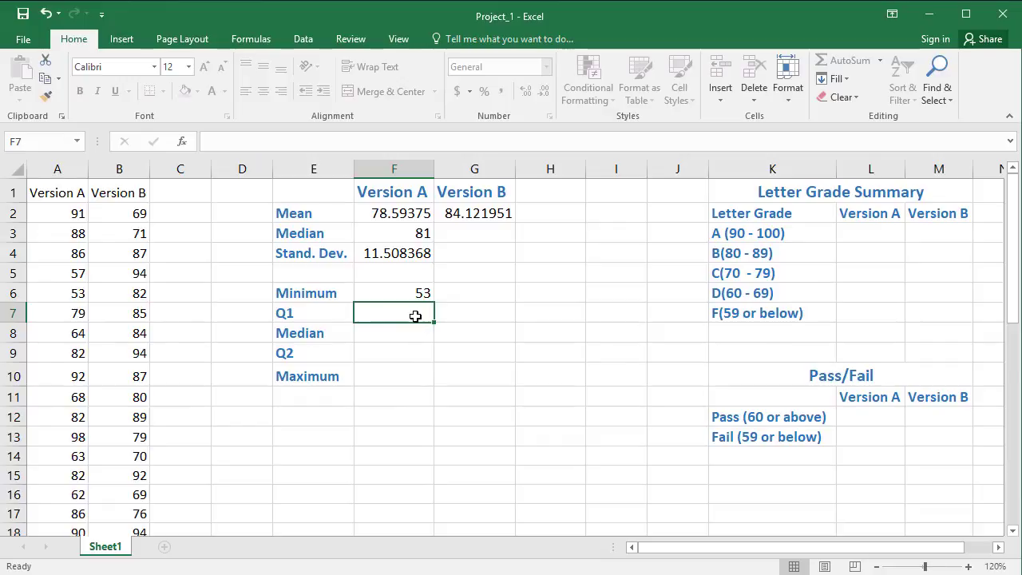
Step: Calculate the Version A maximum in F10 with the MAX function over A2:A33
click(397, 378)
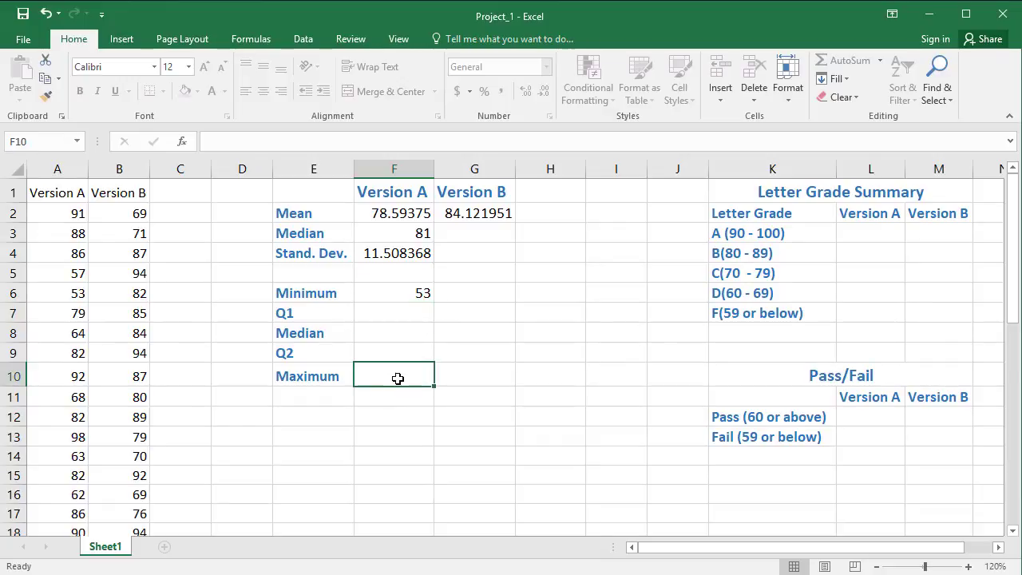
text(=)
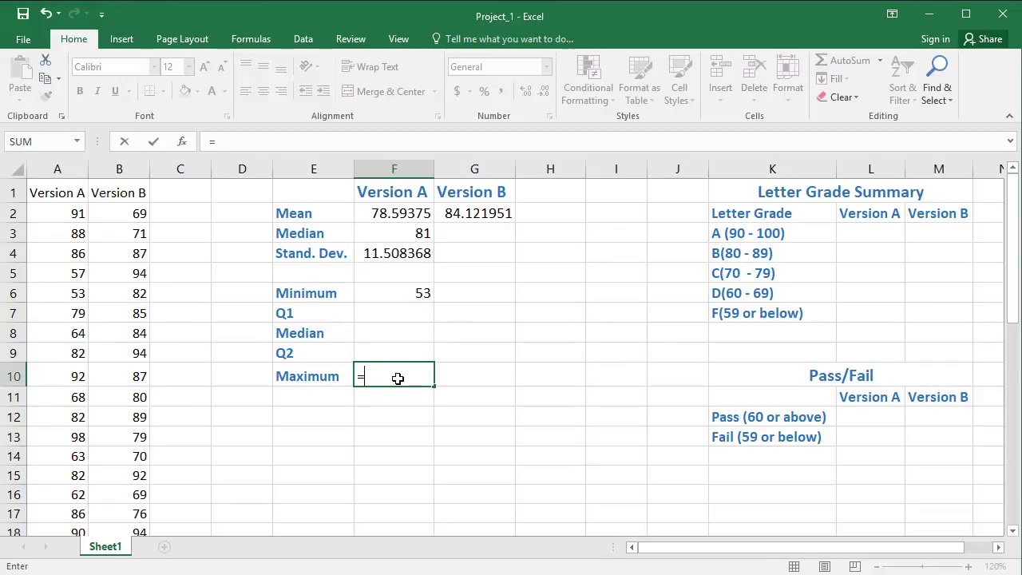
text(m)
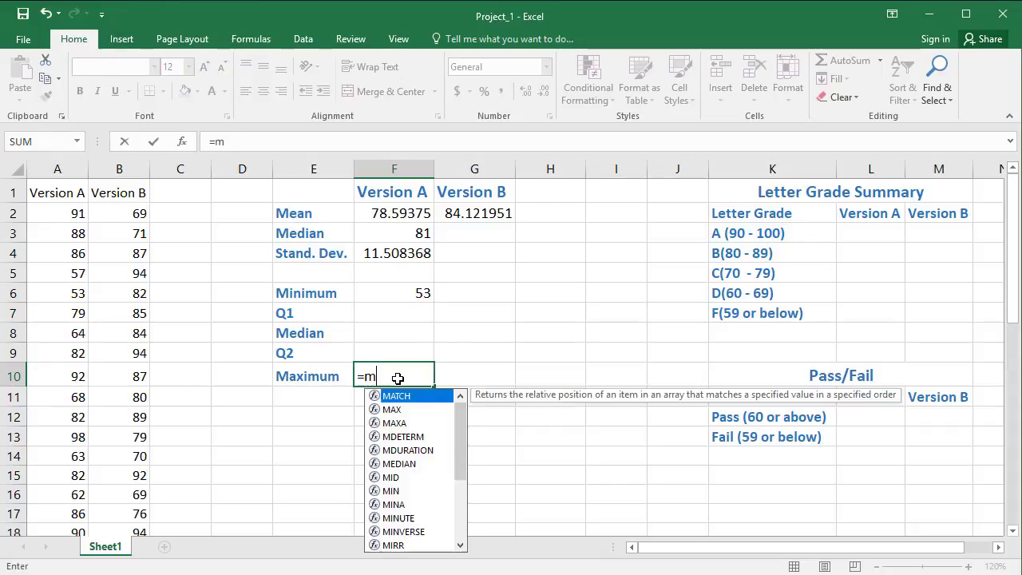
text(ax()
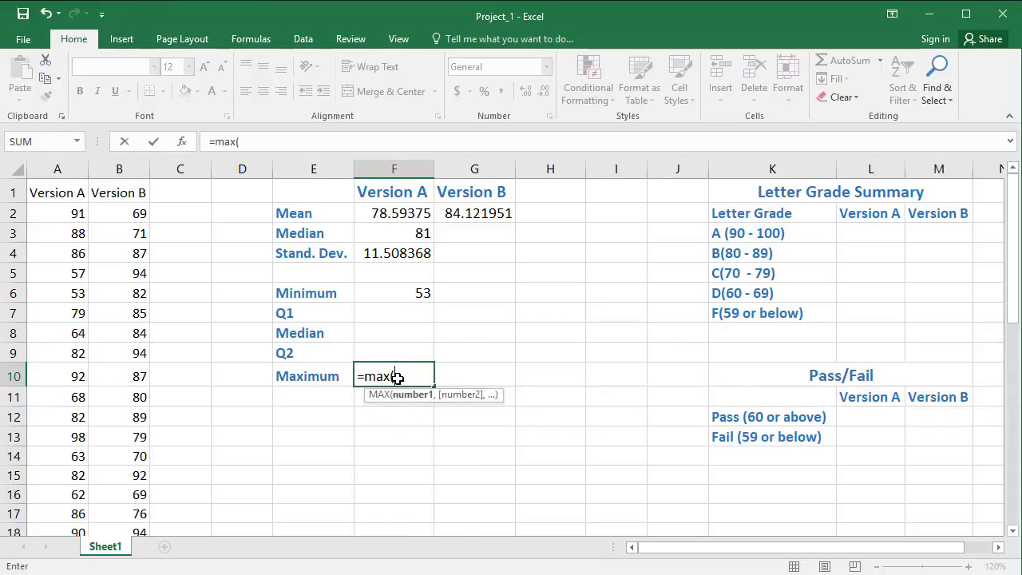
text(a)
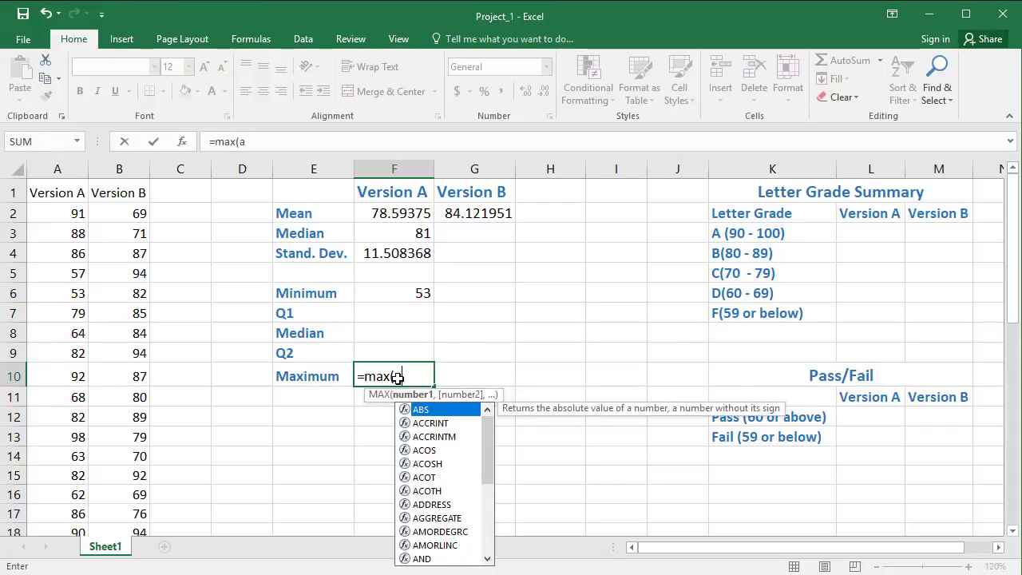
text(2:a)
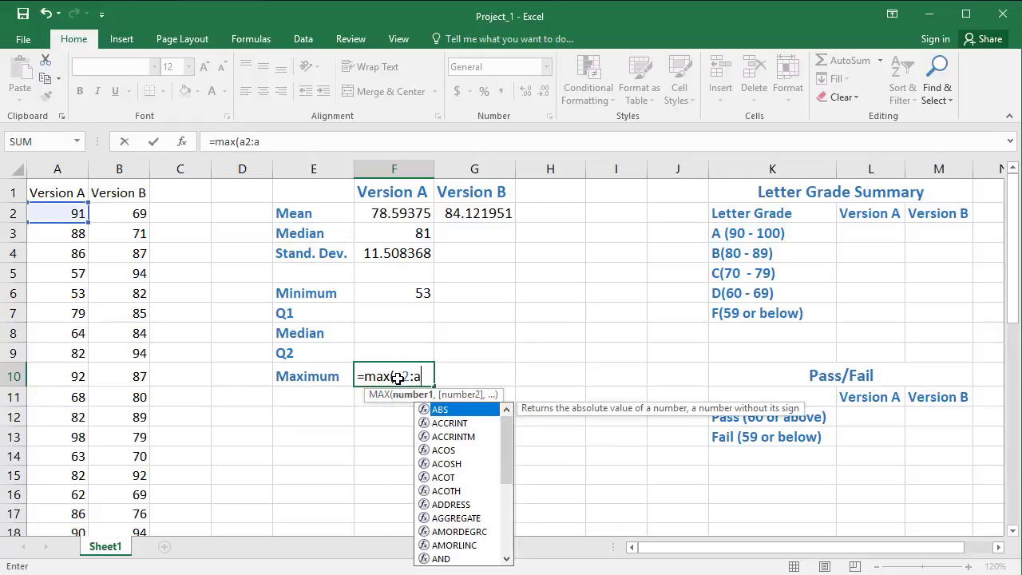
text(33))
key(Return)
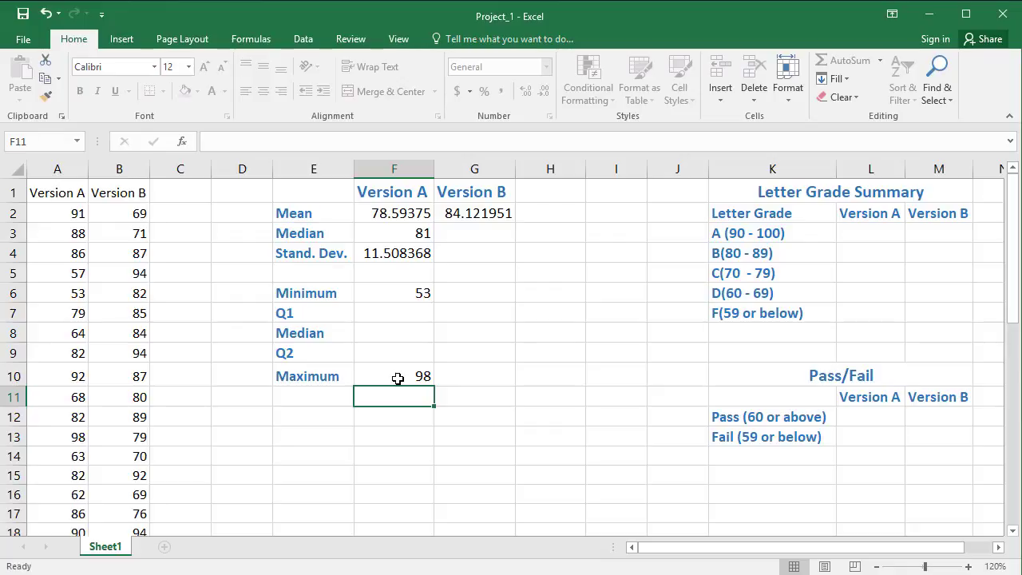
Step: Calculate the Version A first quartile in F7 with the QUARTILE function over A2:A33 and quart 1
click(397, 307)
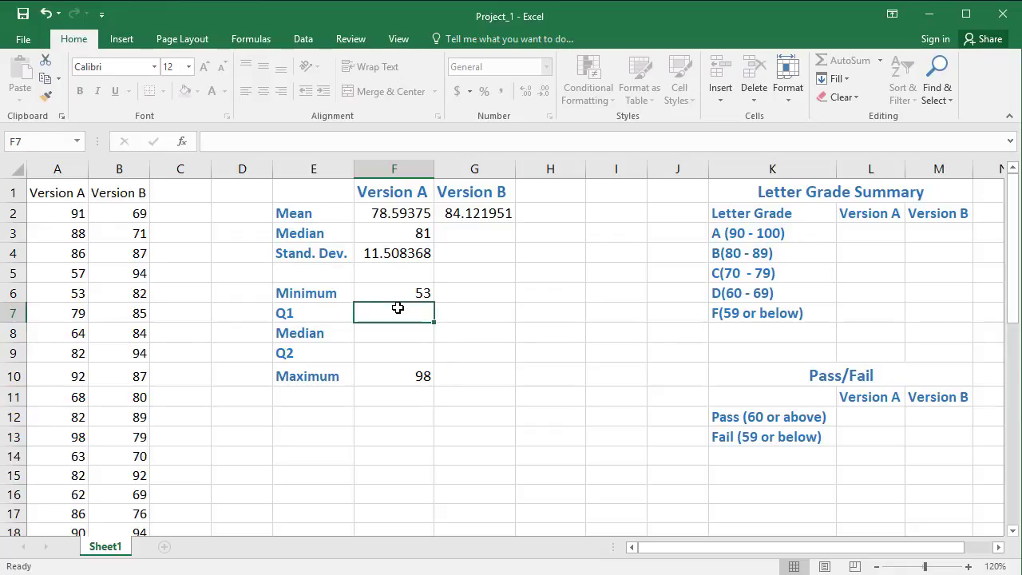
text(=)
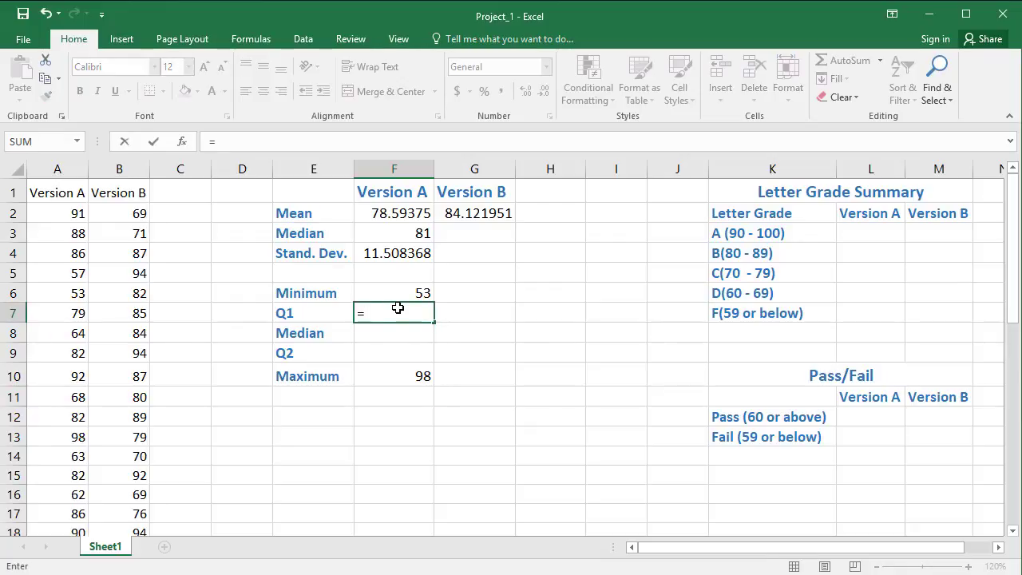
text(qua)
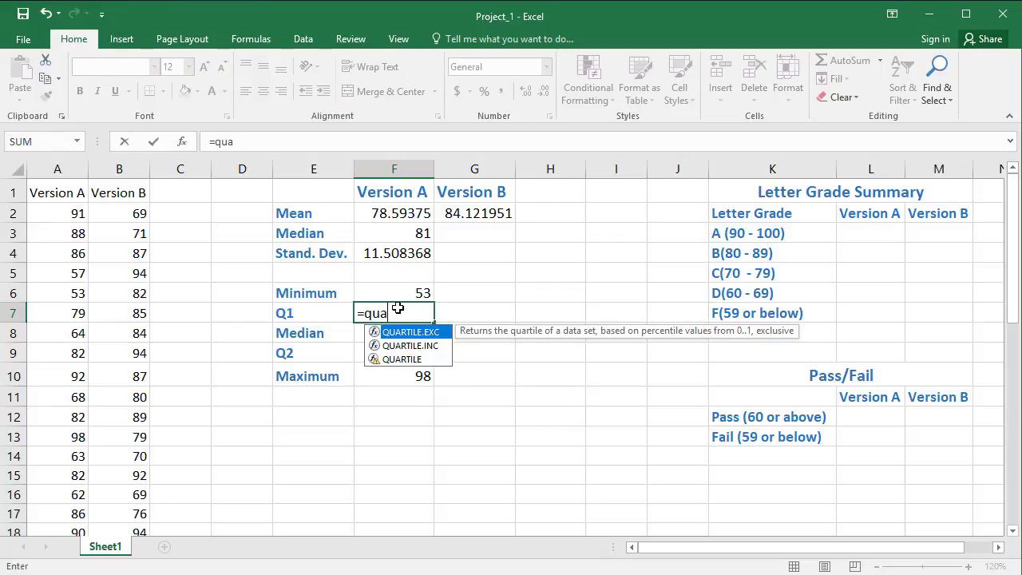
text(rtile()
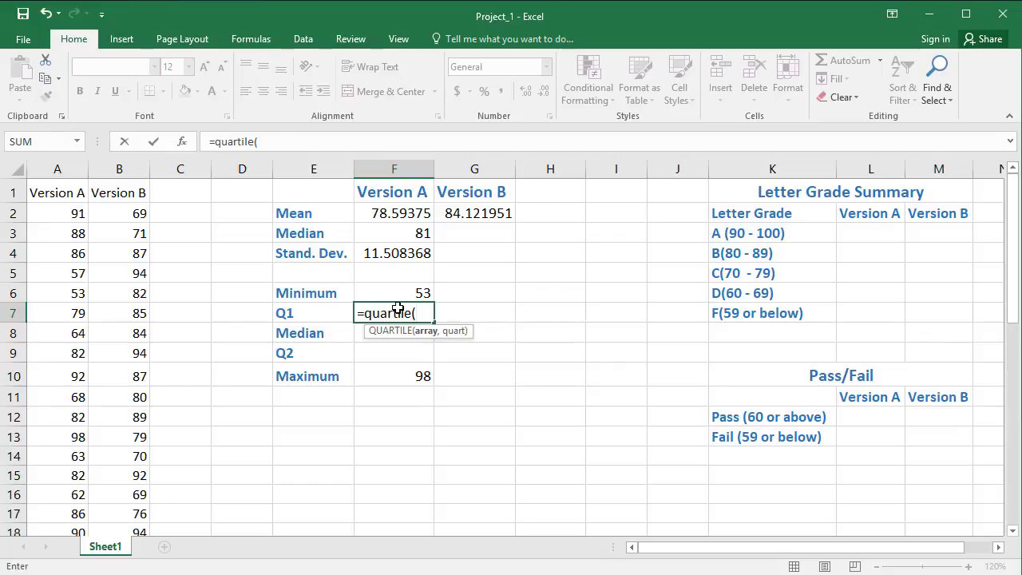
text(a2:a33)
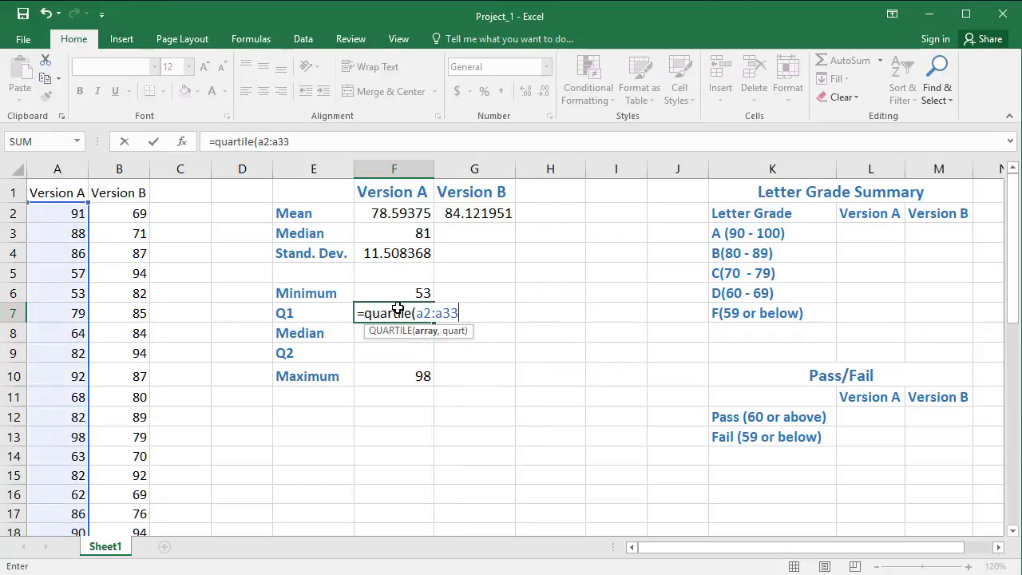
text(,1)
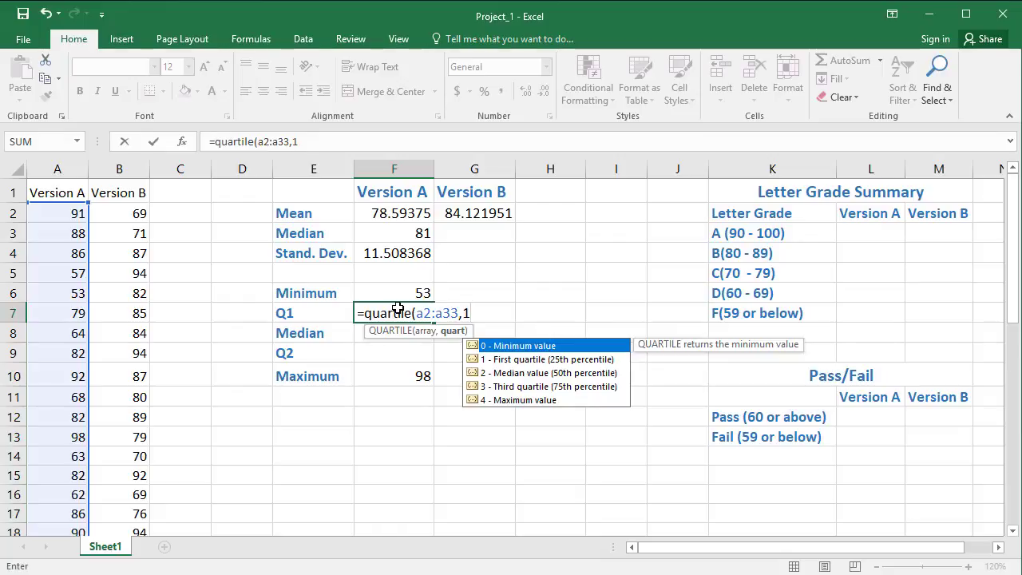
text())
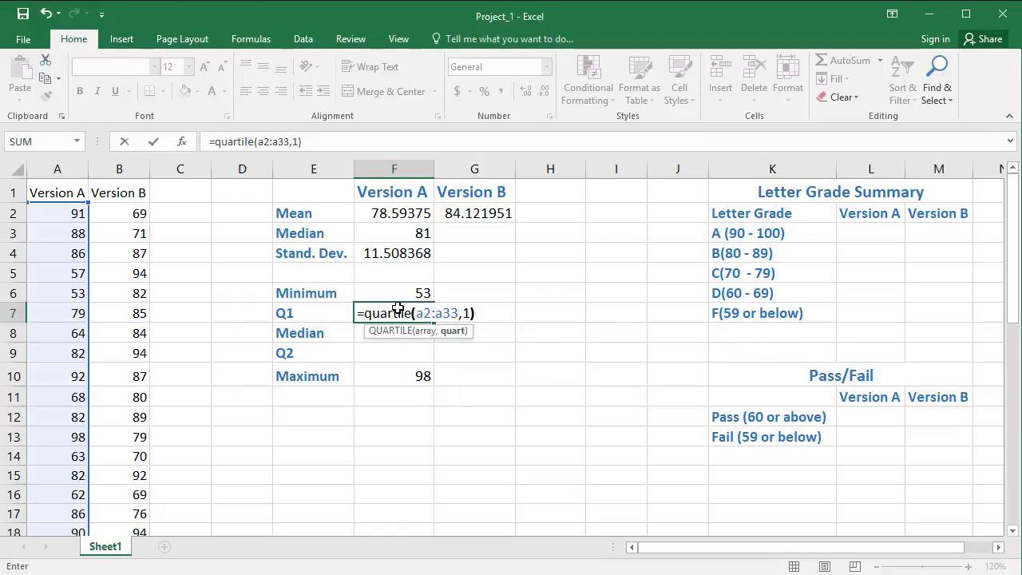
key(Return)
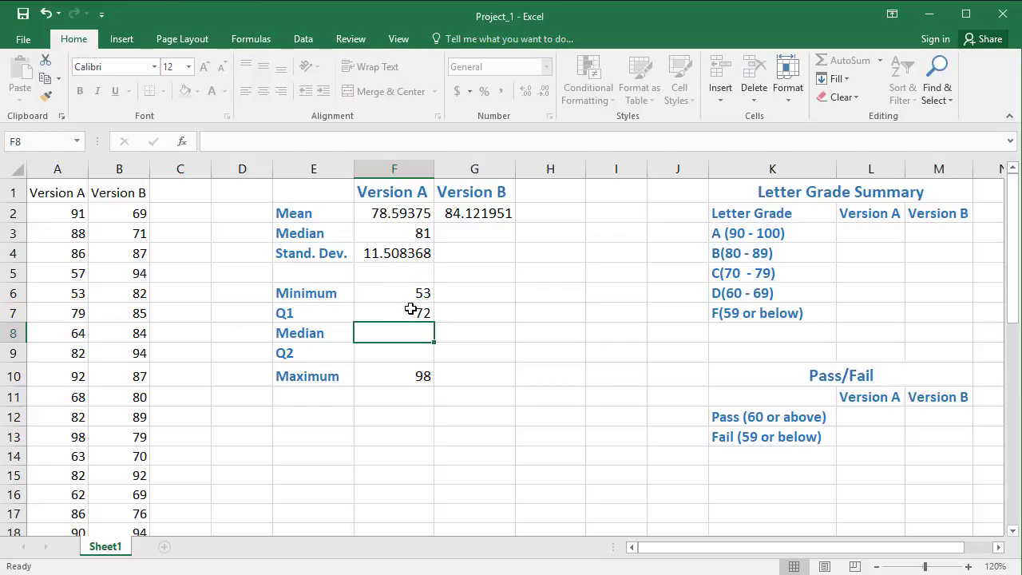
Step: Try to calculate the five-number-summary median for Version A in F8 with the formula =quartile(a2,a33,2)
text(=)
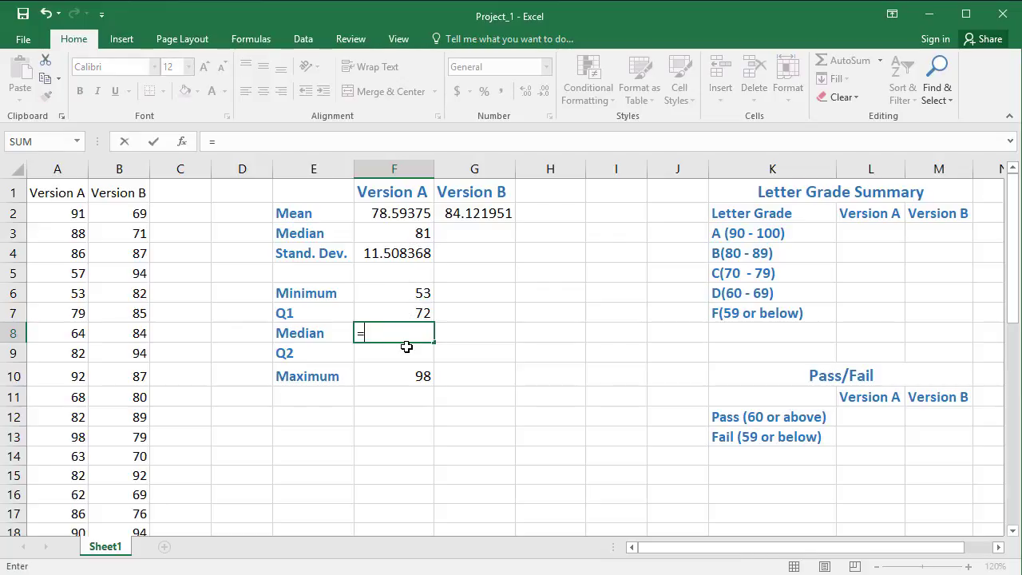
text(quartile()
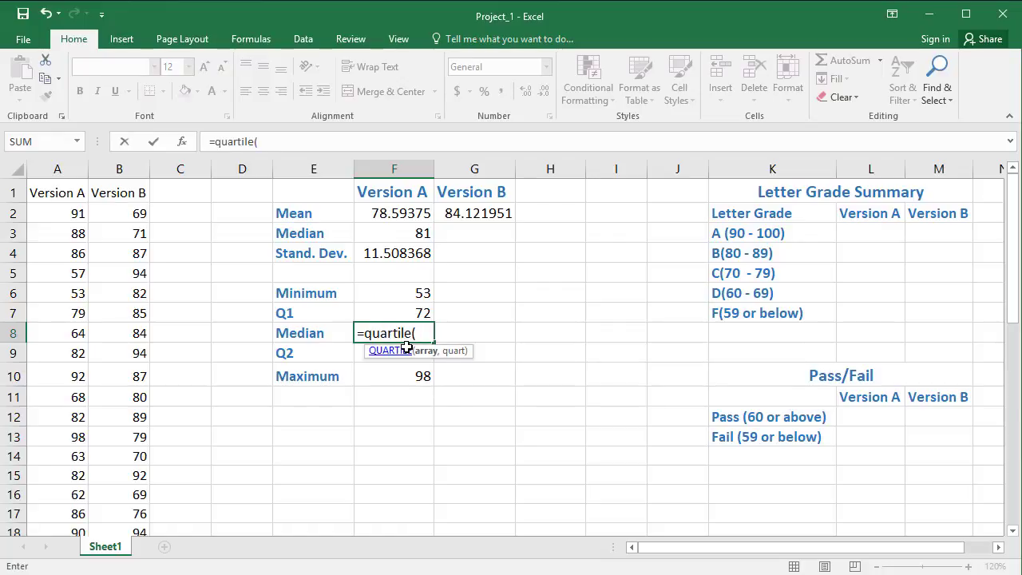
text(a2)
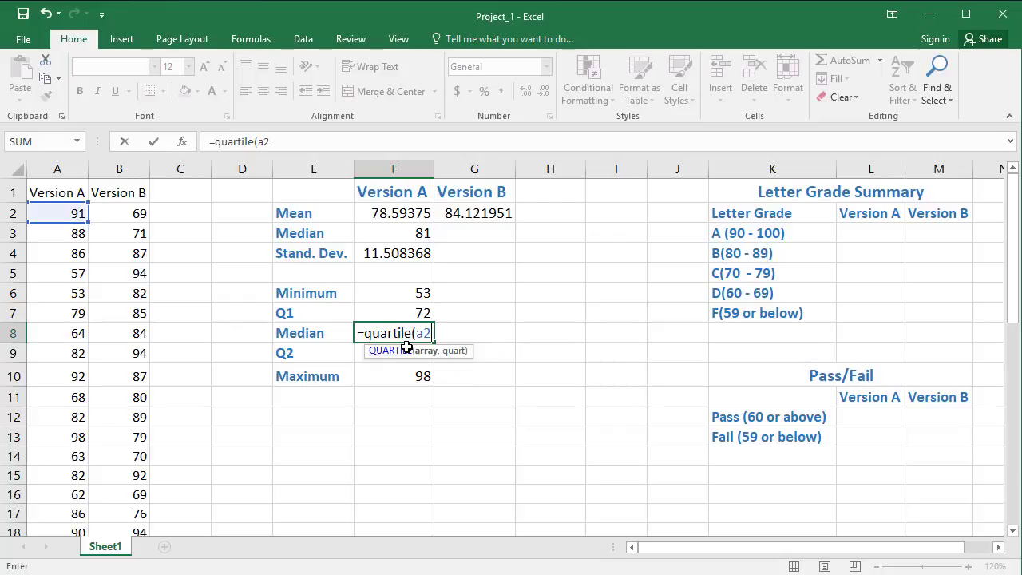
text(,a33)
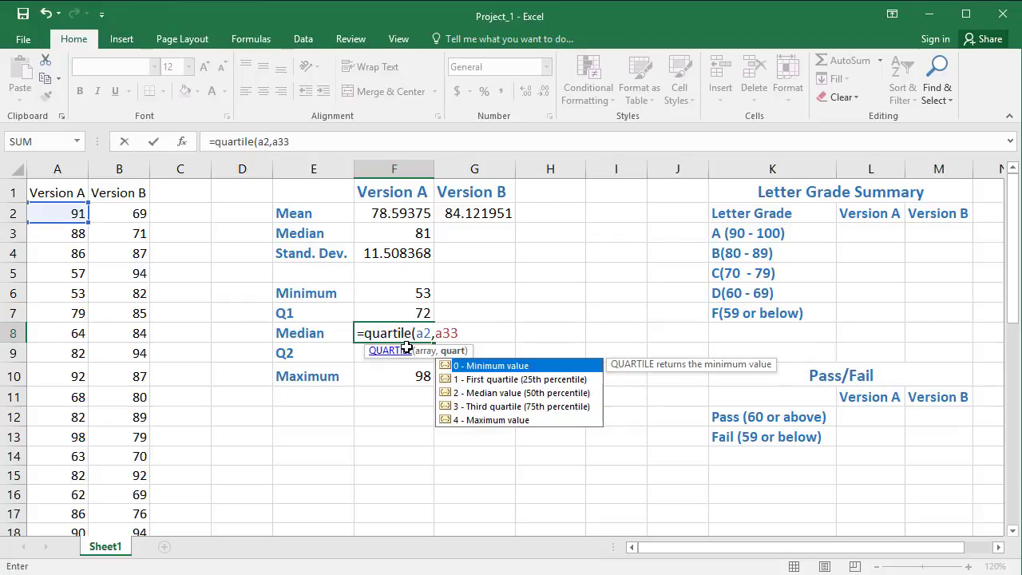
text(,)
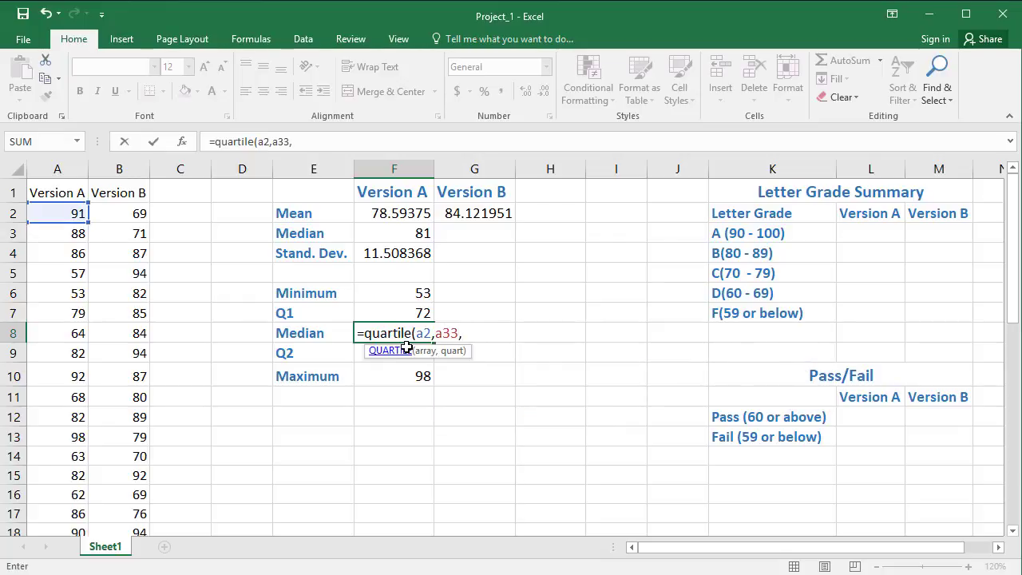
text(w)
key(BackSpace)
text(2)
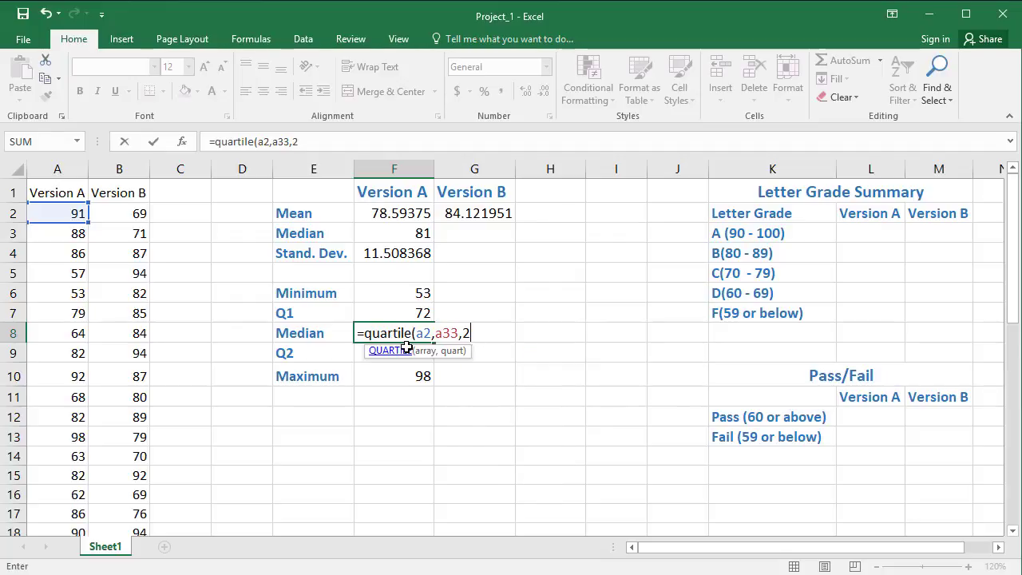
text())
key(Return)
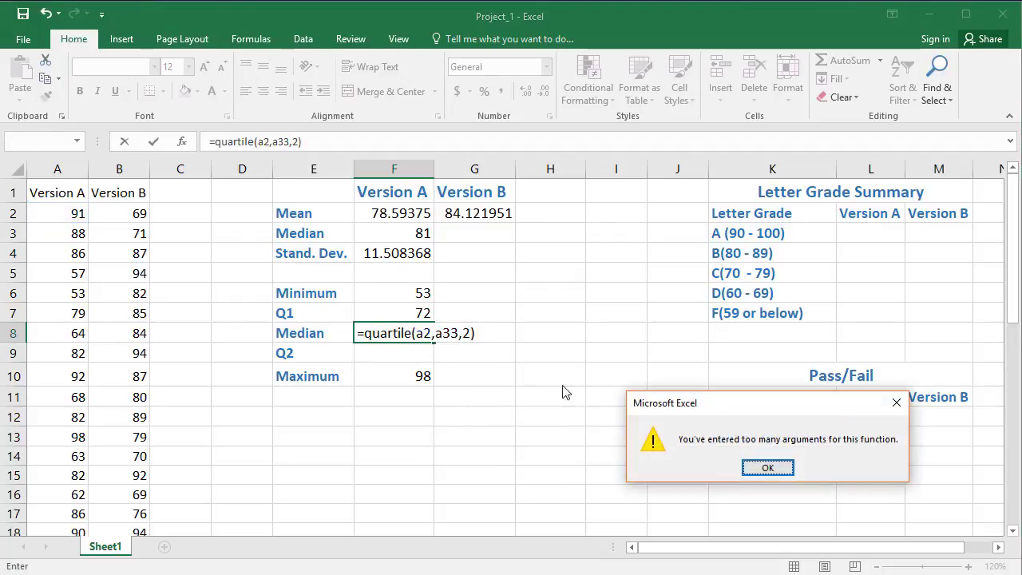
Step: Correct the F8 formula so its array is the range A2:A33 with quart 2, and review the corrected formula
click(765, 469)
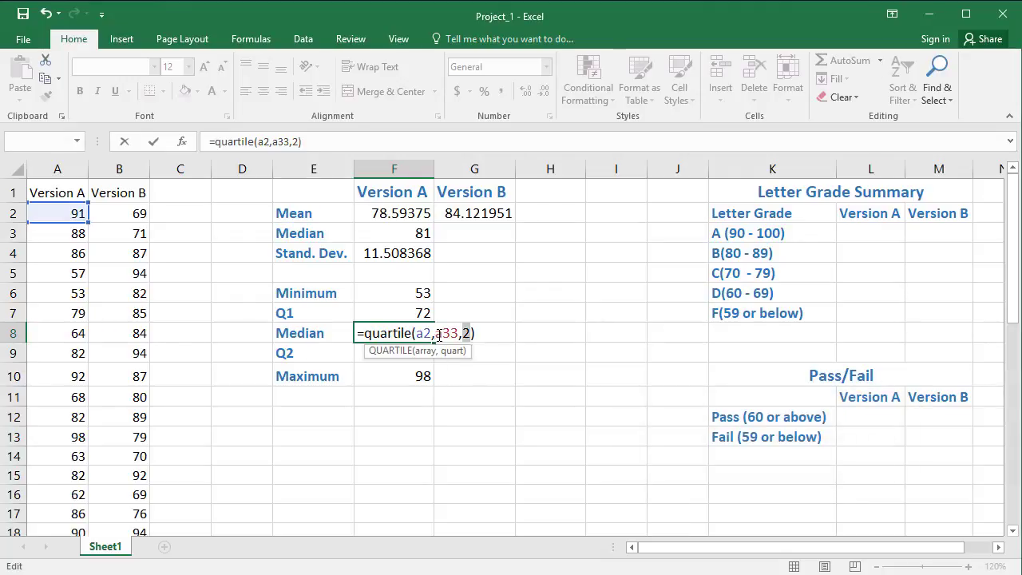
click(431, 333)
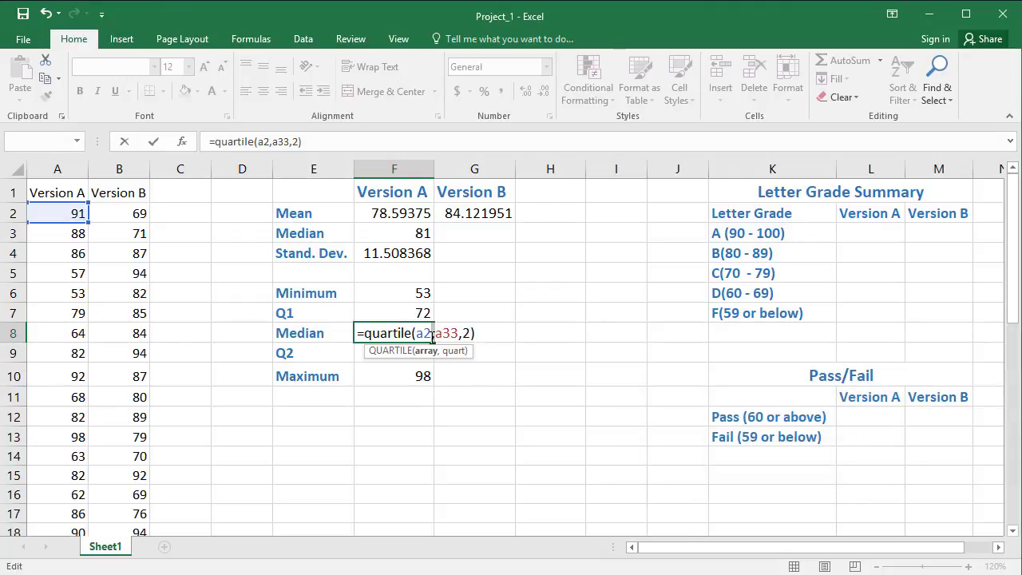
key(Delete)
text(:)
key(Return)
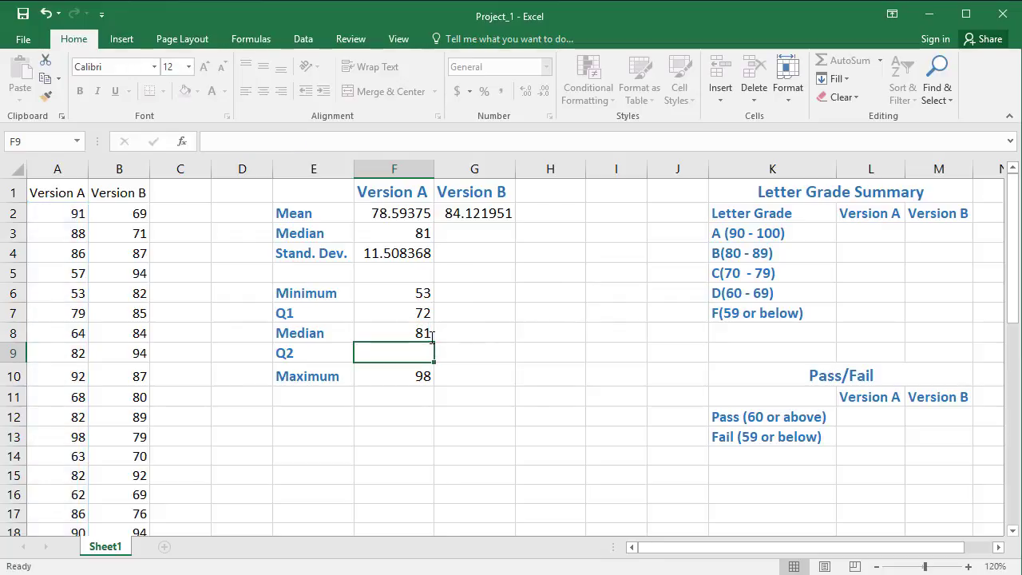
click(427, 334)
double_click(431, 335)
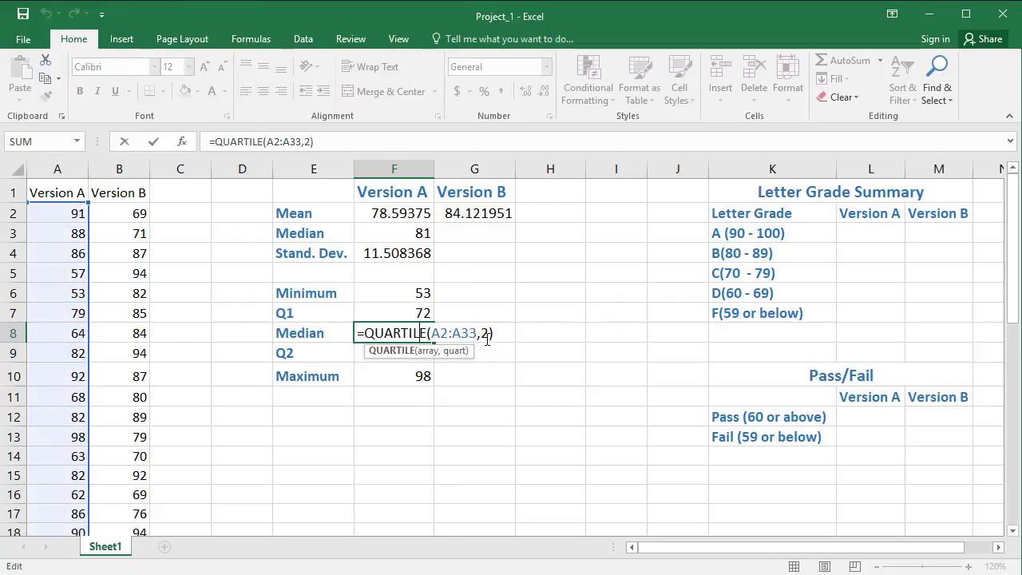
key(Return)
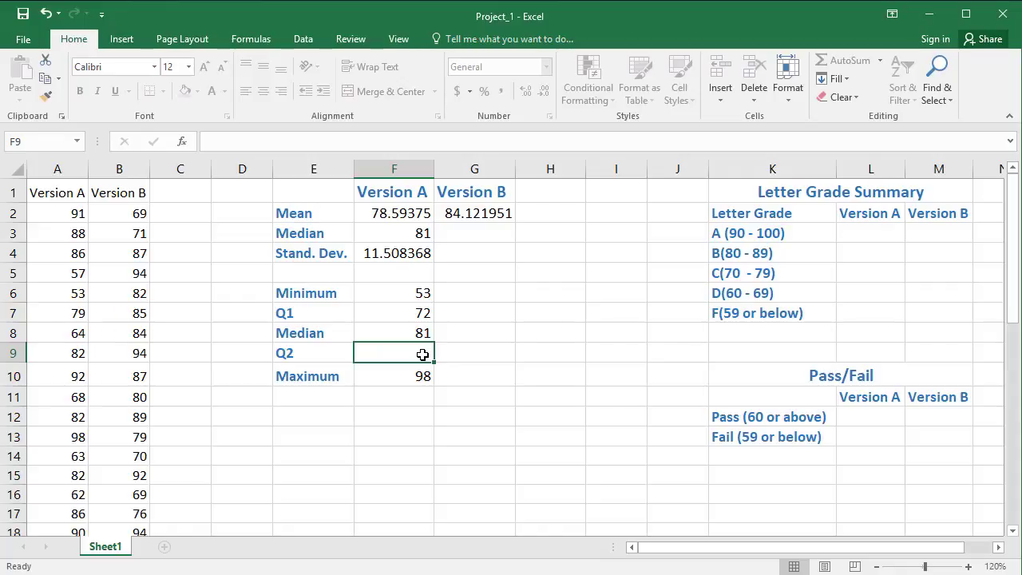
Step: Calculate the Version A third quartile in F9 with the QUARTILE function over A2:A33 and quart 3
text(=qua)
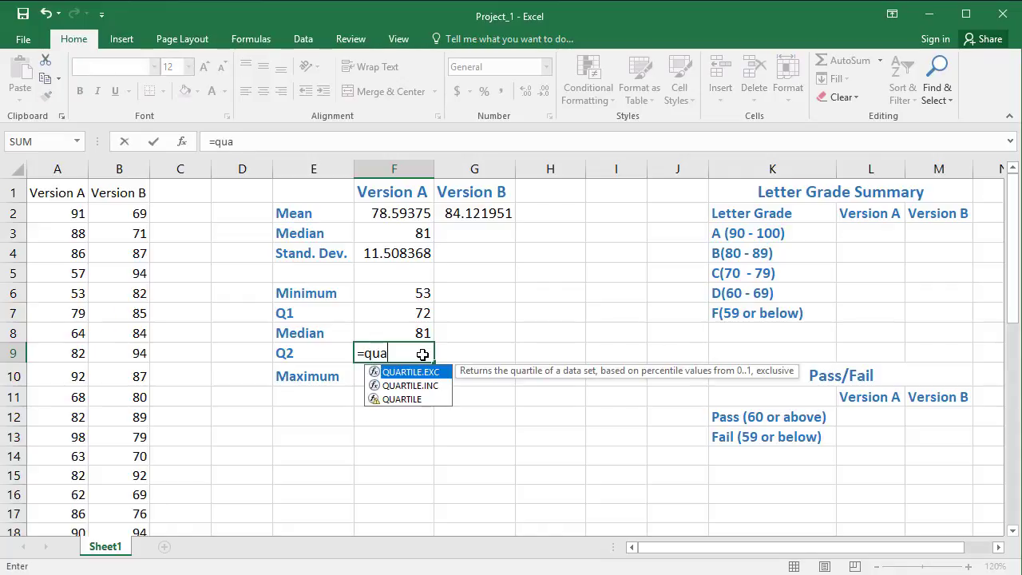
text(rtile()
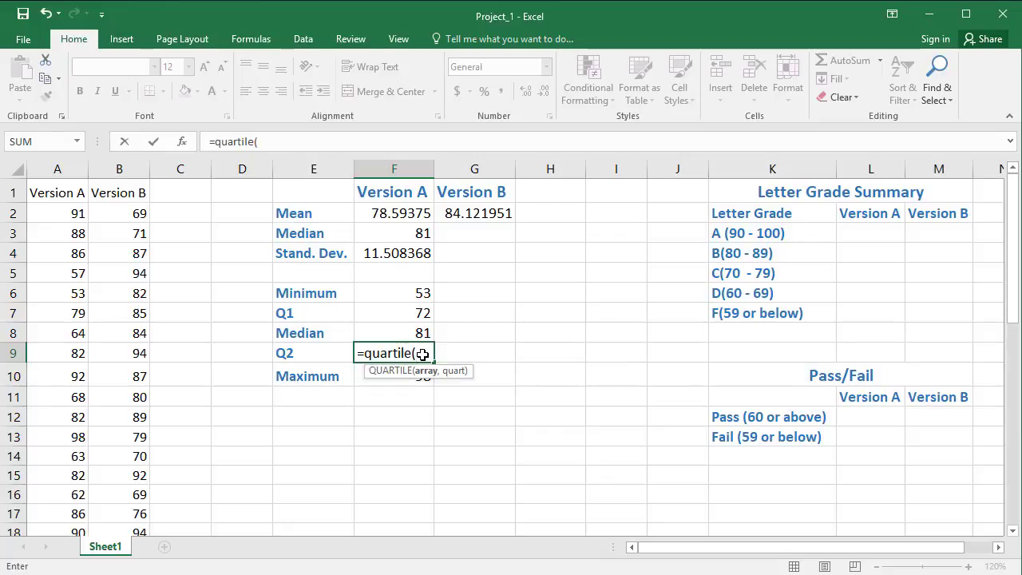
text(a2,)
key(BackSpace)
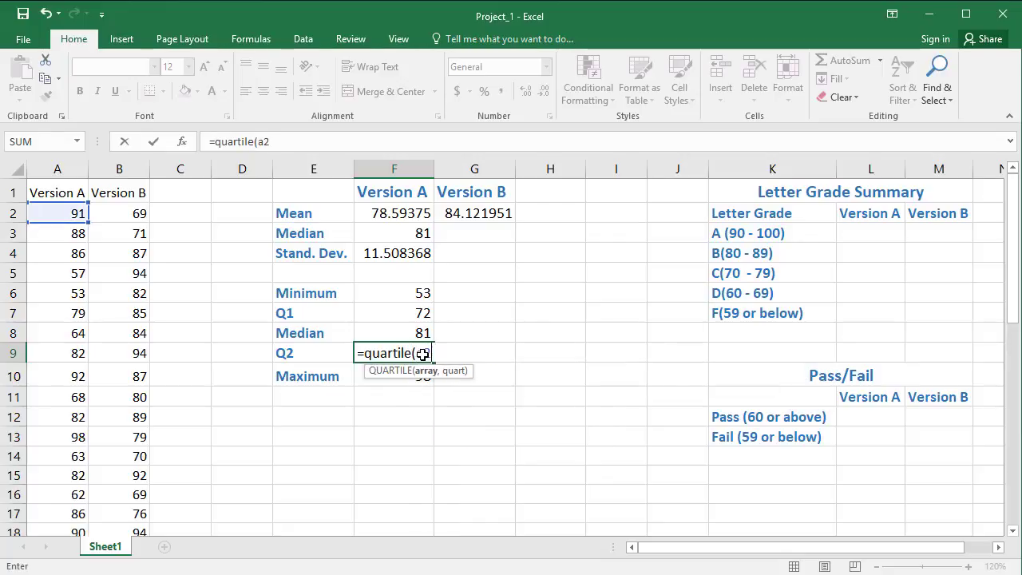
text(:a33,)
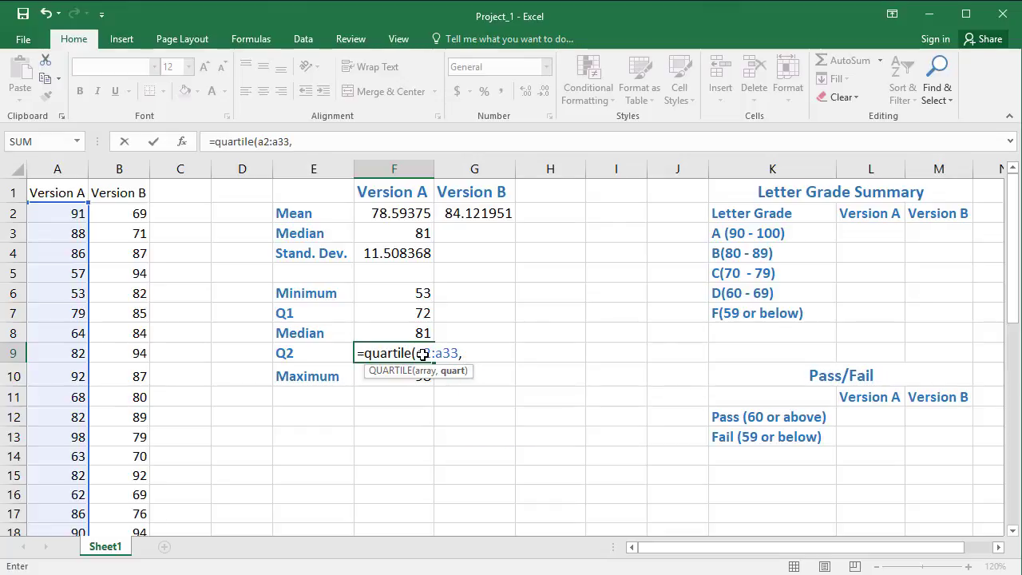
text( 3)
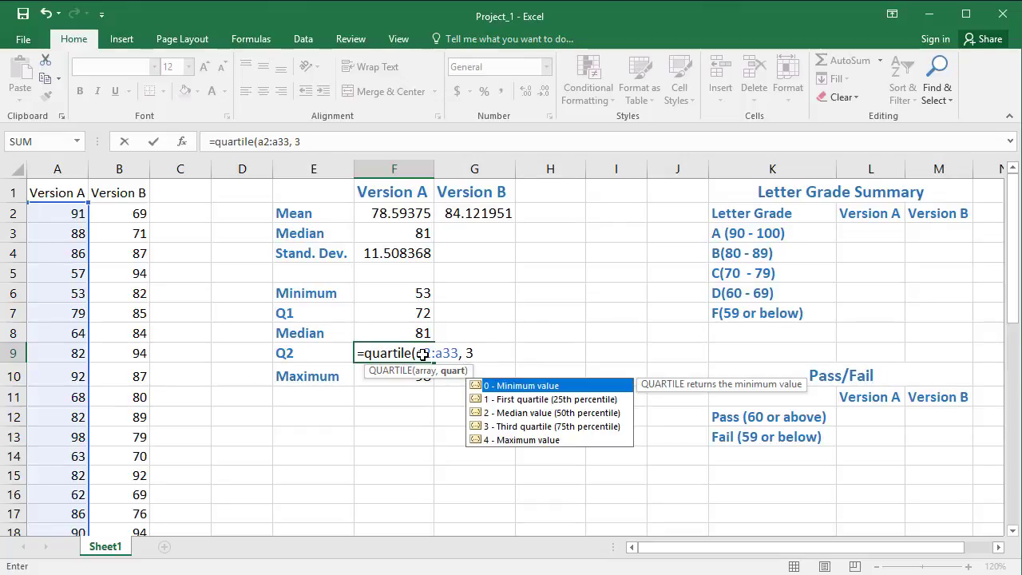
text())
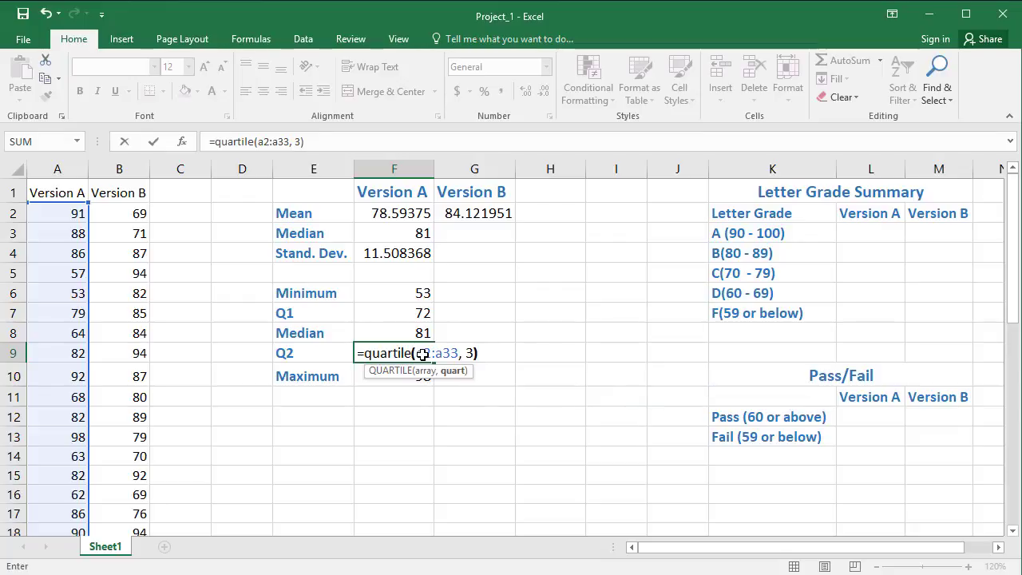
key(Return)
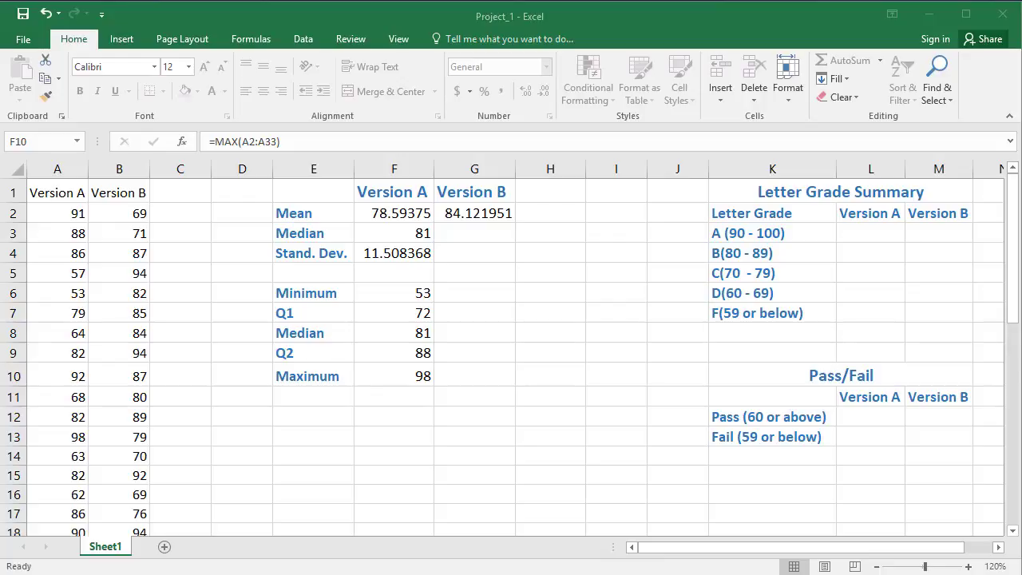
click(872, 232)
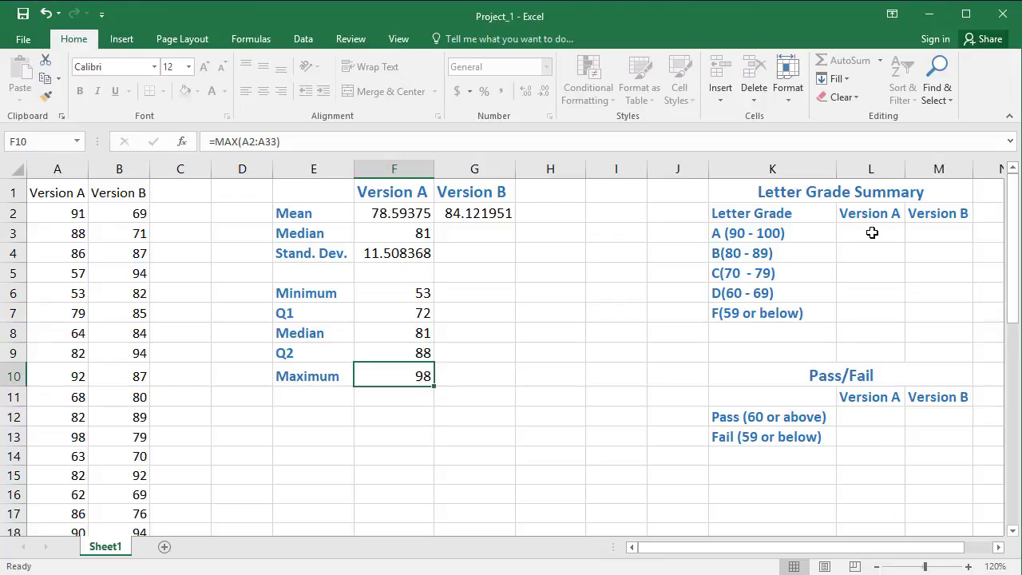
key(F2)
key(Home)
text(=)
click(872, 232)
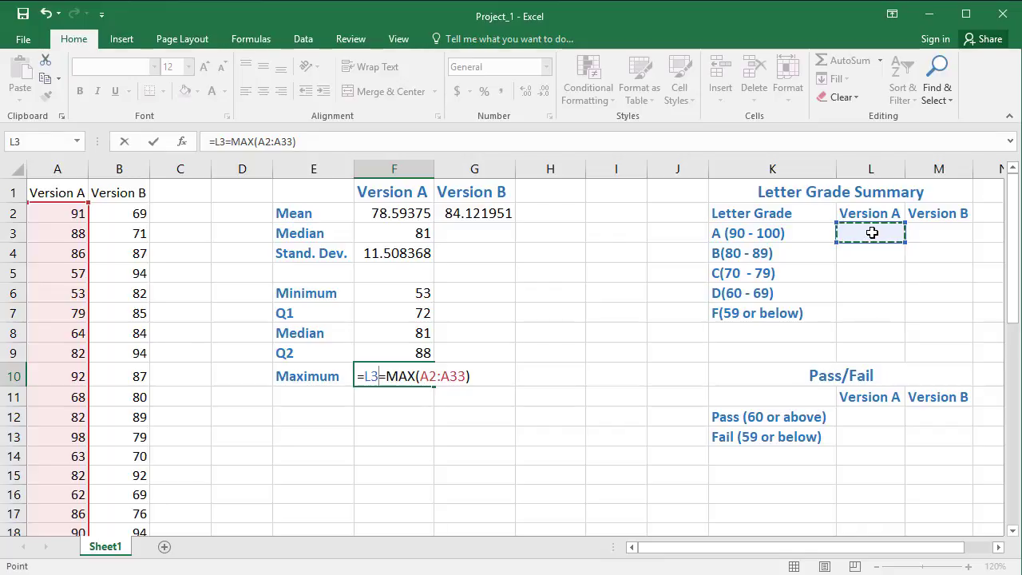
key(ctrl+Return)
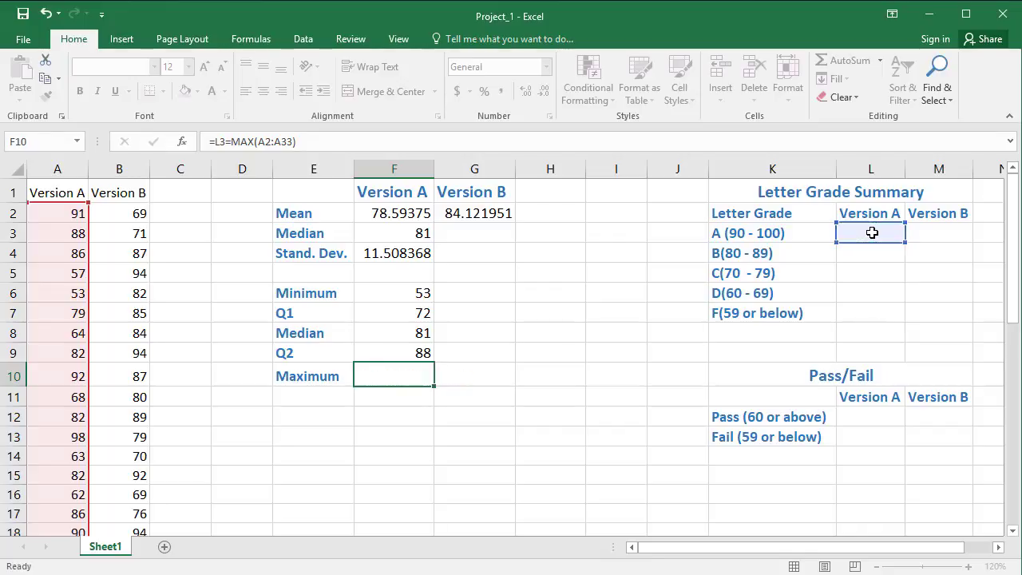
key(Escape)
Step: Count the Version A scores earning an A in L3 with COUNTIF over column A and the criterion ">=90"
click(885, 235)
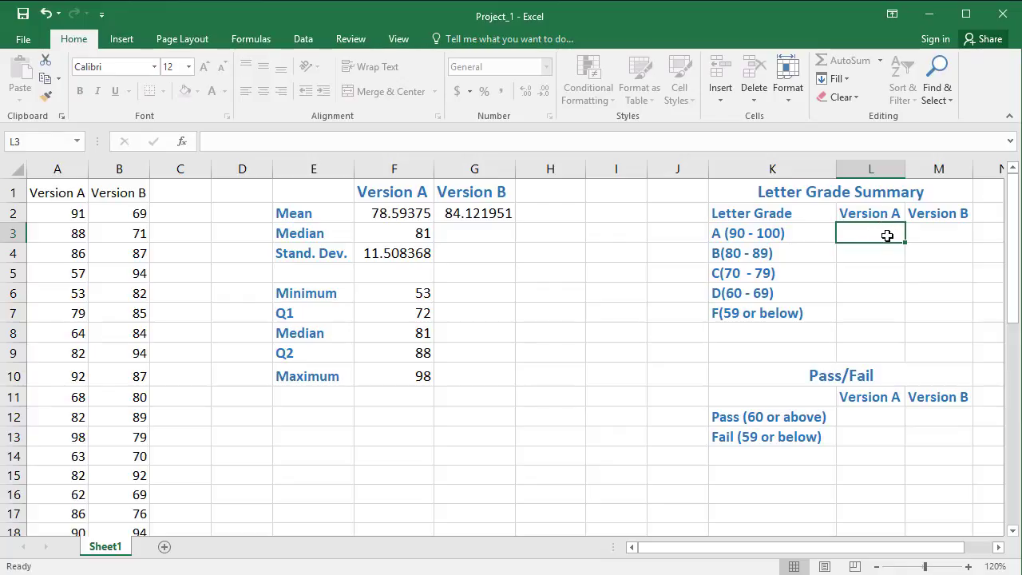
text(=)
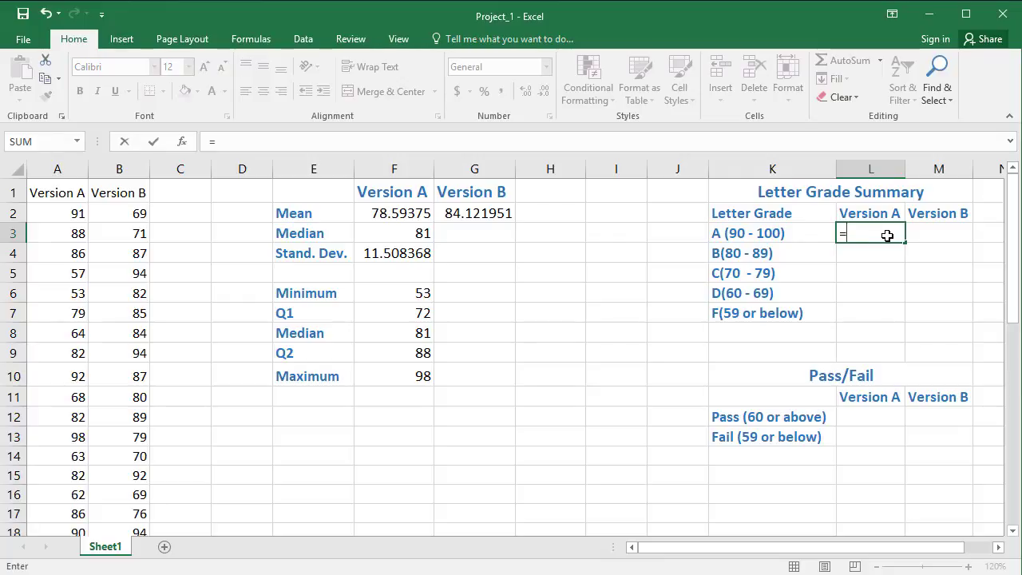
text(coun)
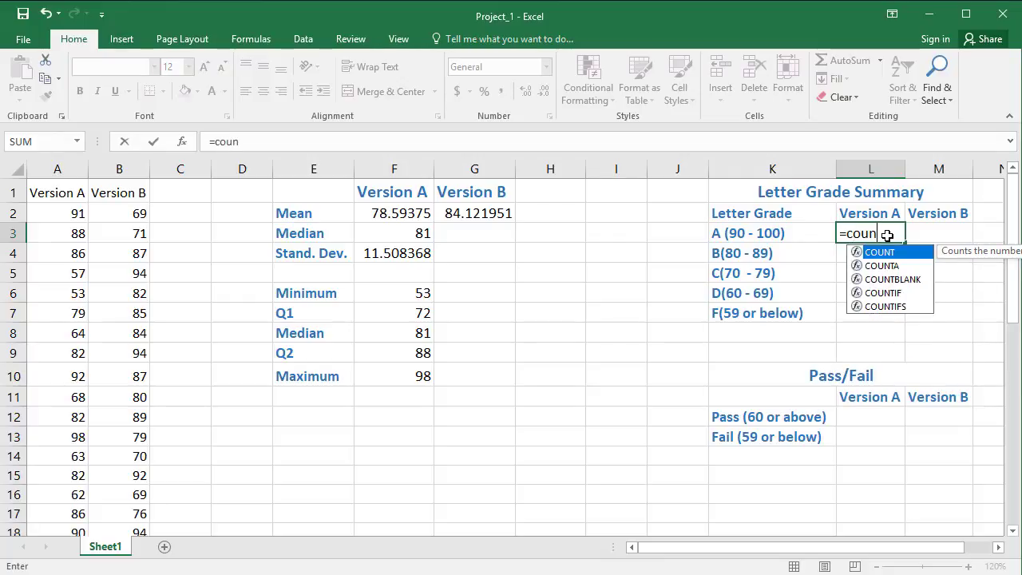
text(tif)
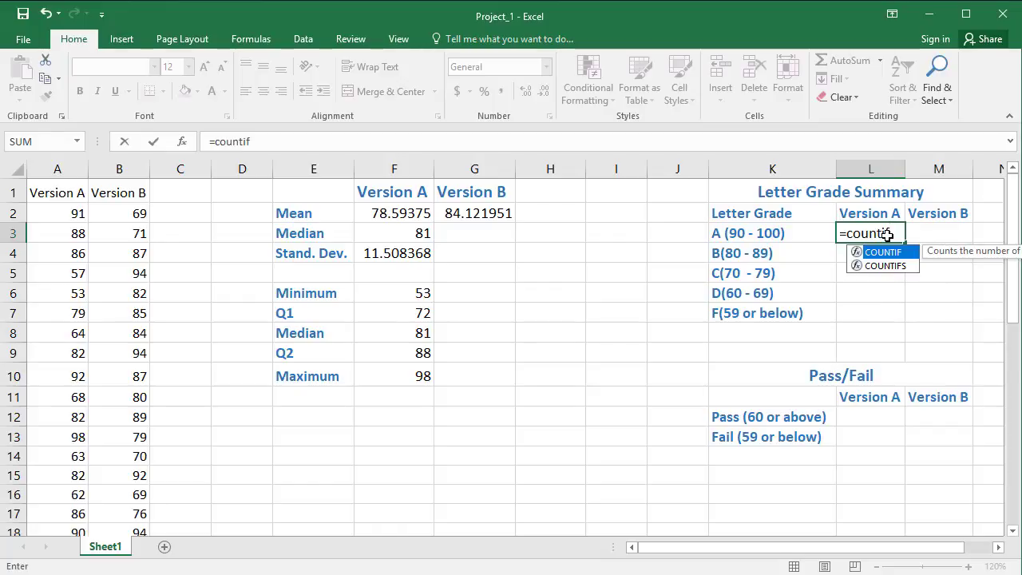
text(()
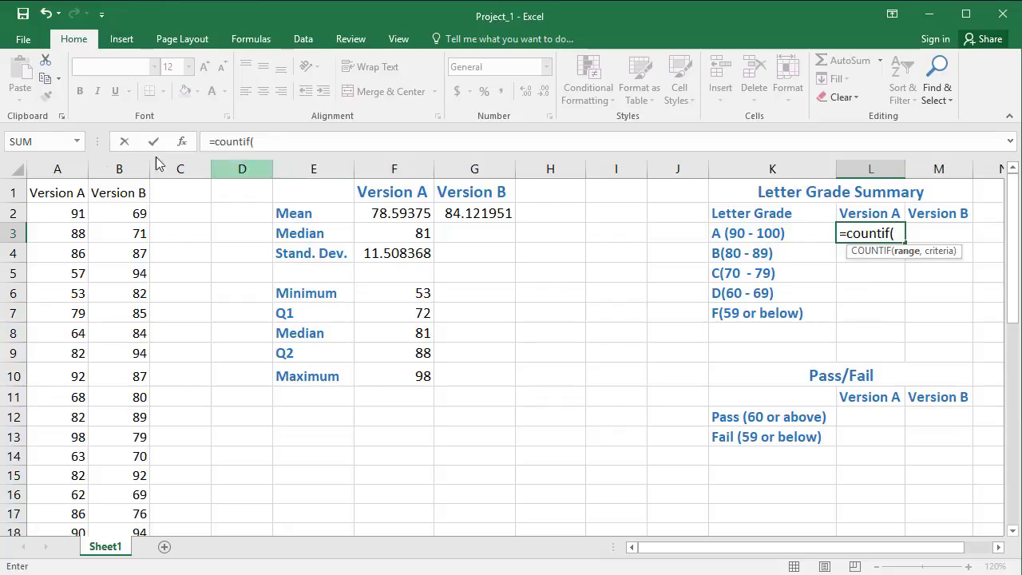
click(58, 169)
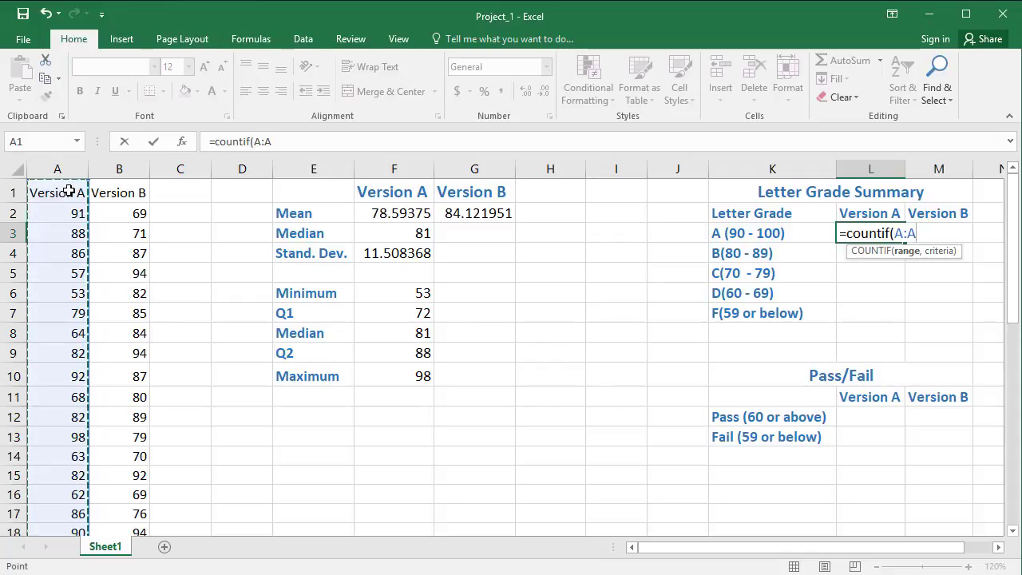
text(,)
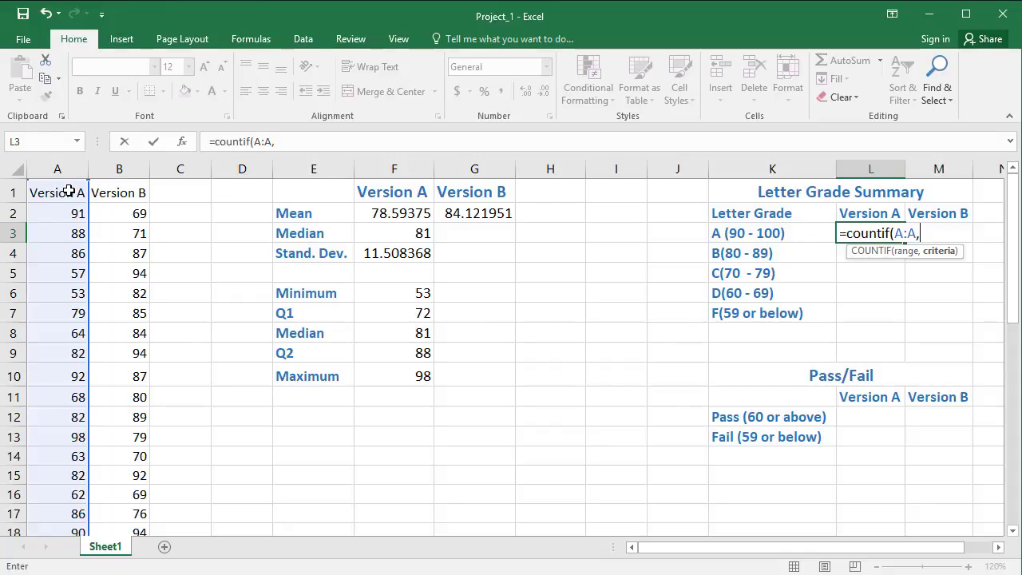
text(">=90"))
key(Return)
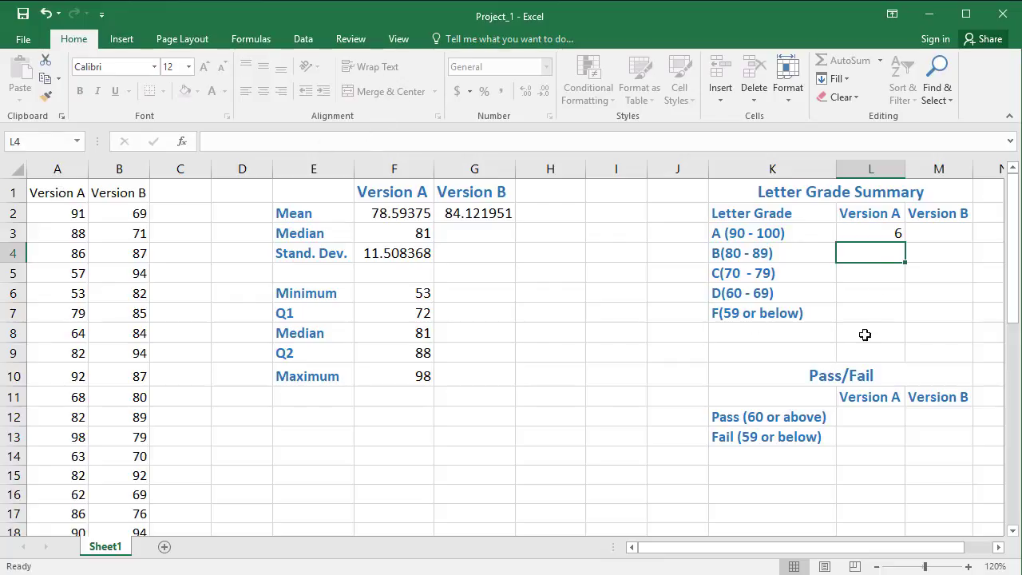
Step: Review the COUNTIF formula in L3 and fill it across to M3 for Version B
click(885, 237)
double_click(885, 238)
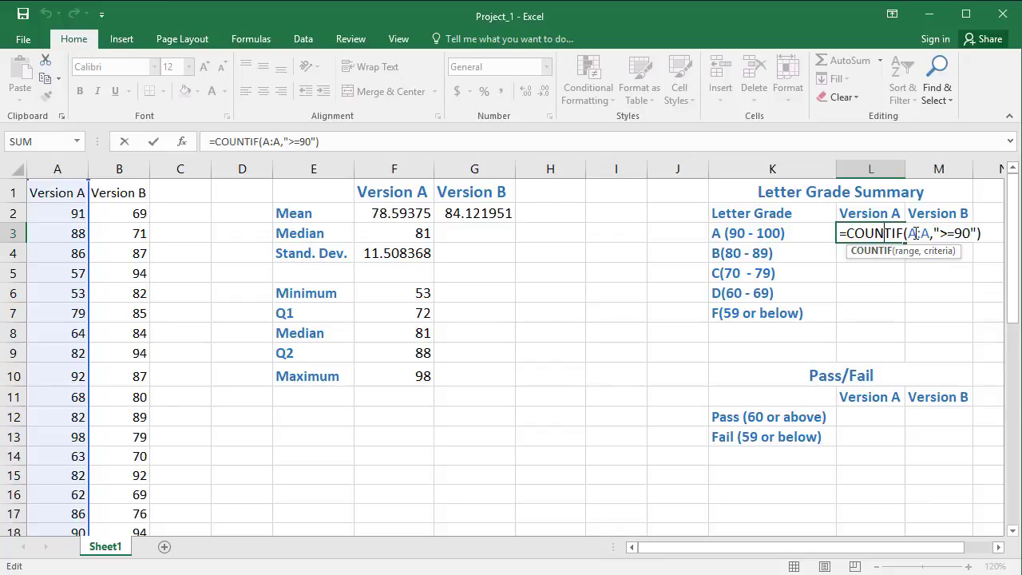
key(Return)
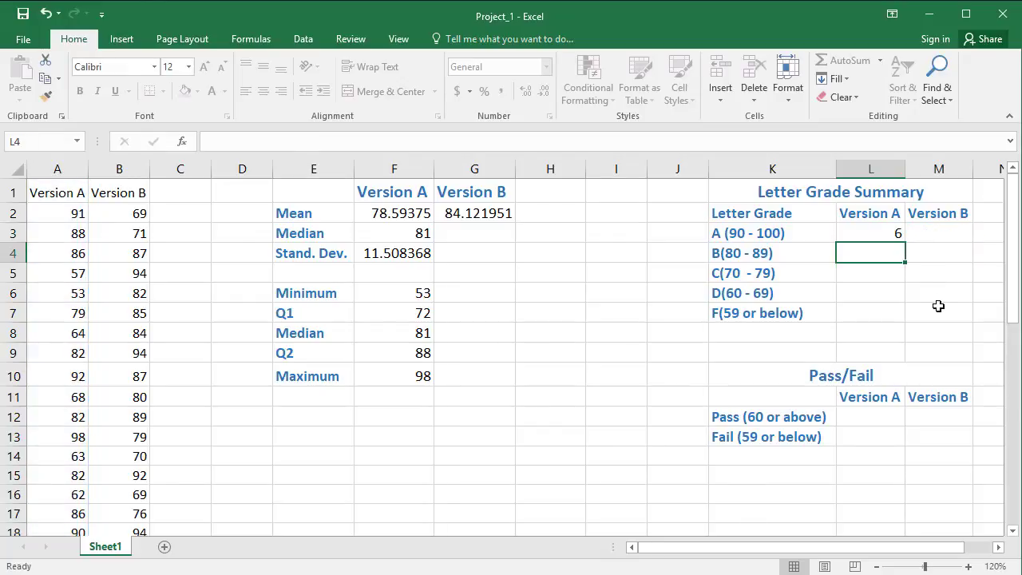
click(895, 234)
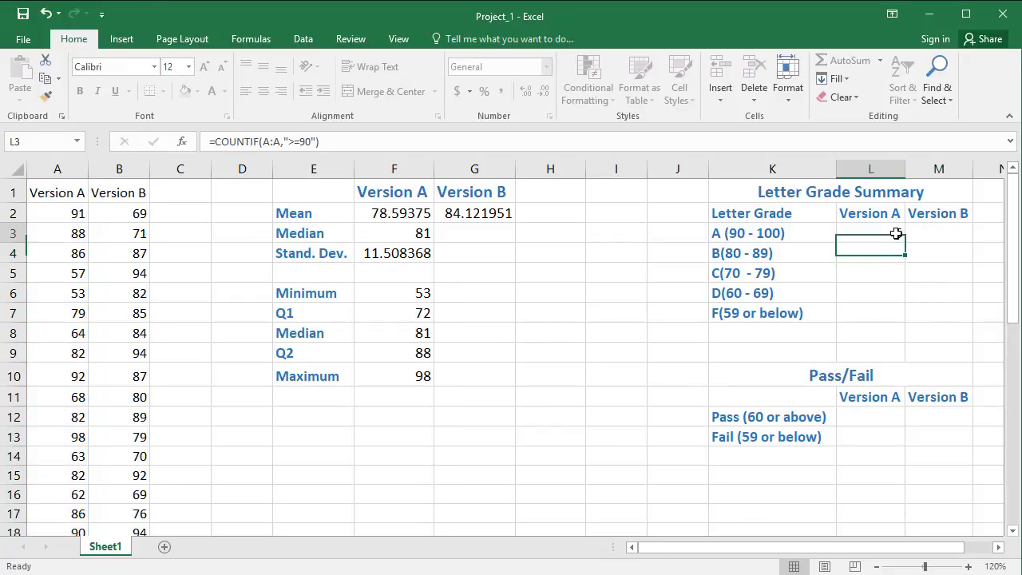
drag(905, 243, 955, 242)
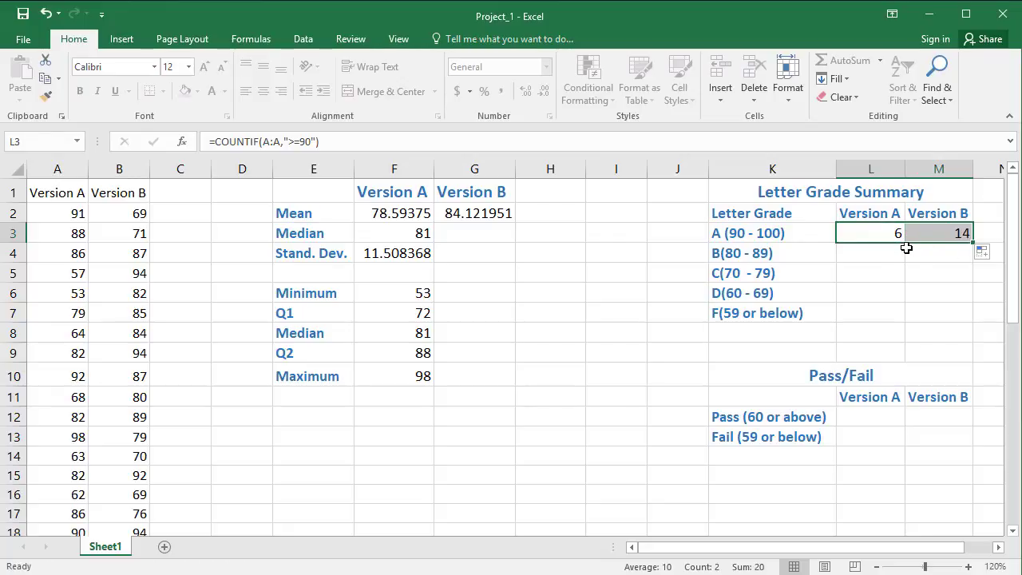
Step: Check the range and criterion of the copied formula in M3, and look through both score columns to their last entries
click(962, 235)
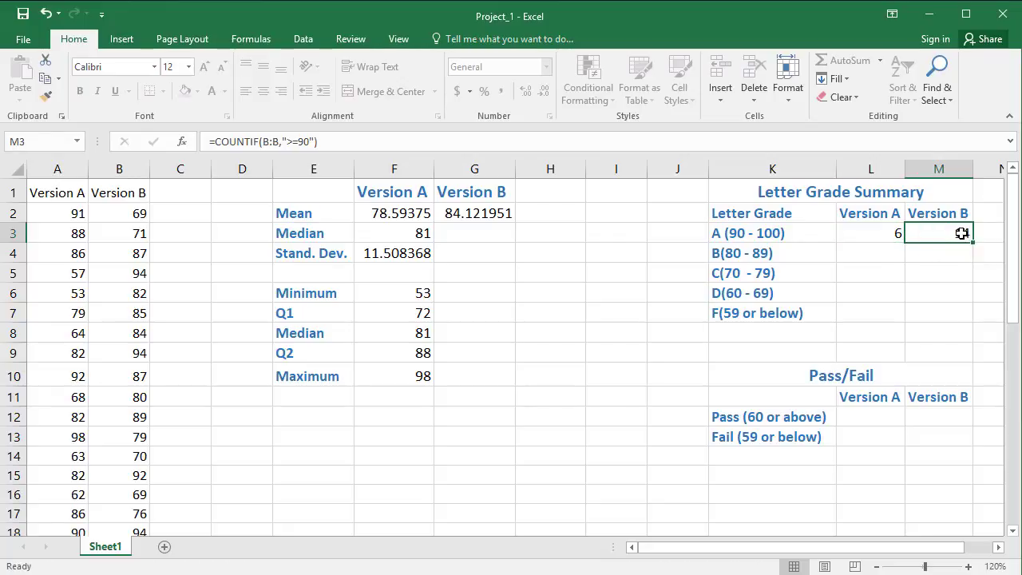
double_click(958, 237)
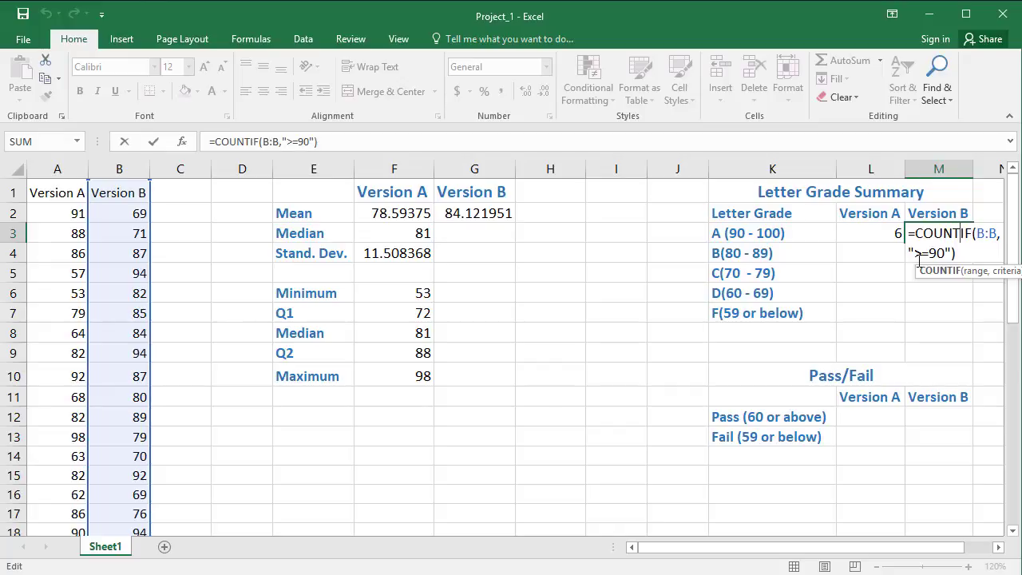
key(Return)
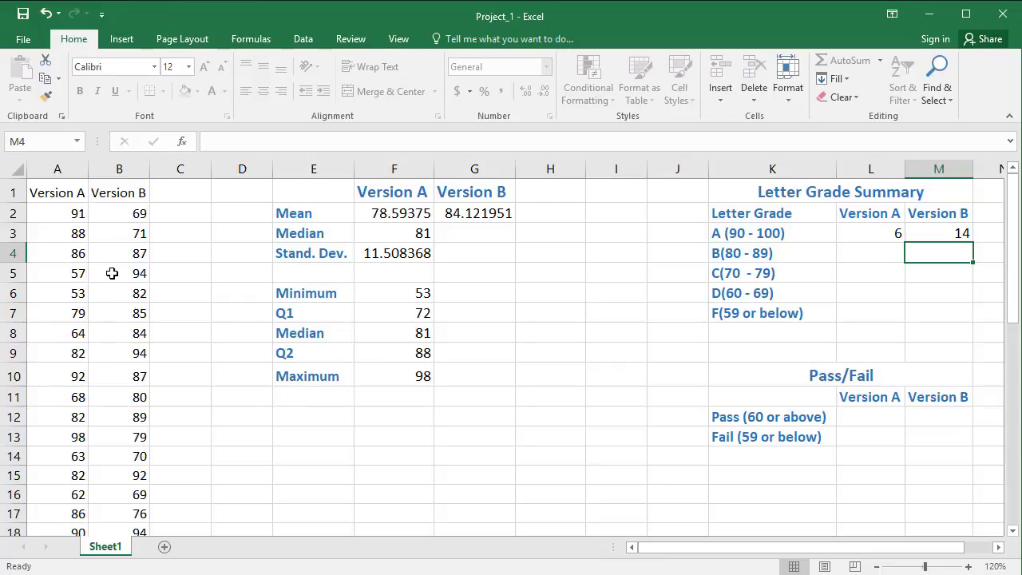
scroll(112, 273, down, 8)
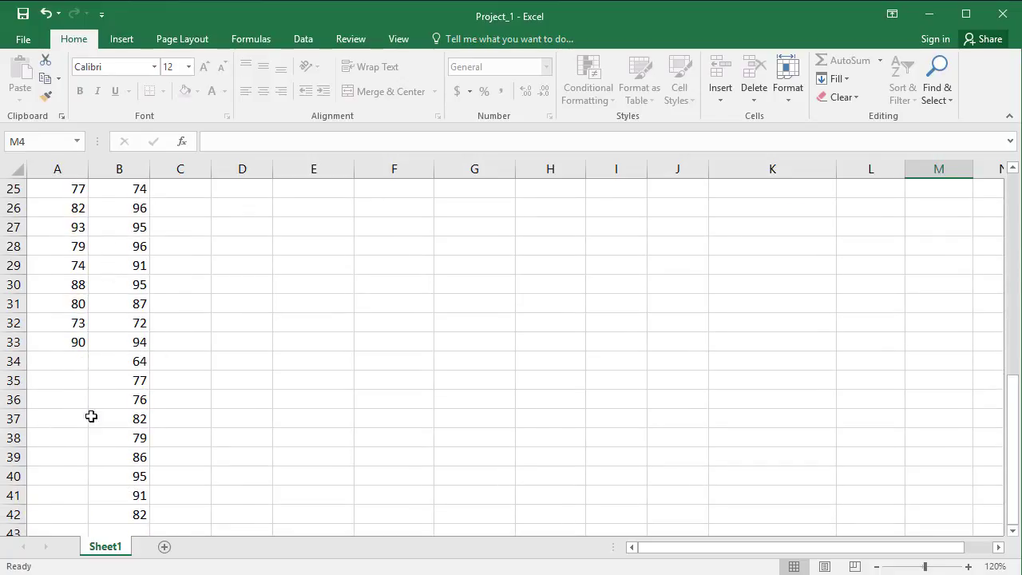
scroll(142, 327, down, 2)
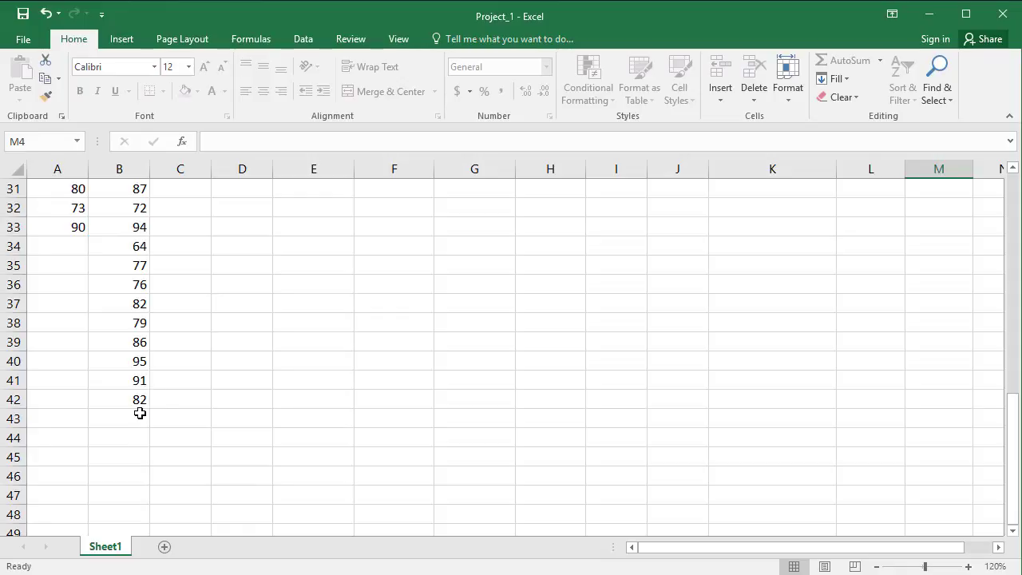
scroll(139, 413, up, 10)
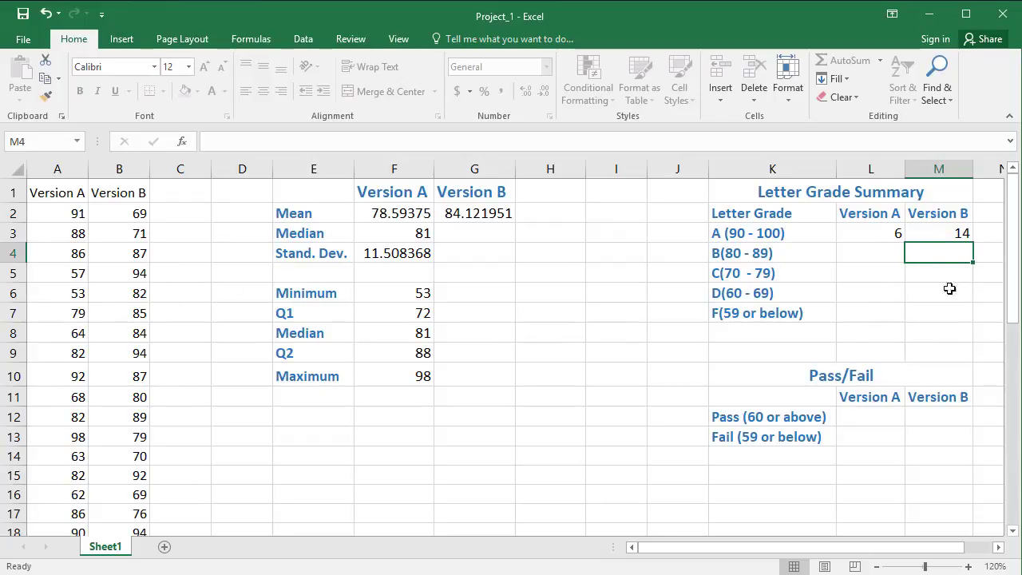
Step: Start the Version A B-grade formula in L4 with COUNTIF over column A and the criterion ">=80"
click(889, 254)
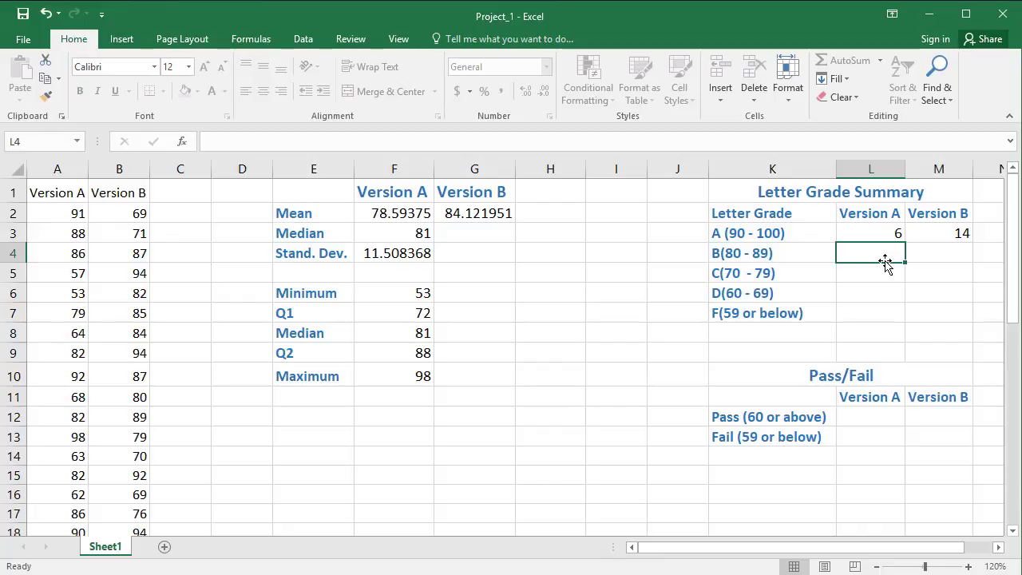
text(=)
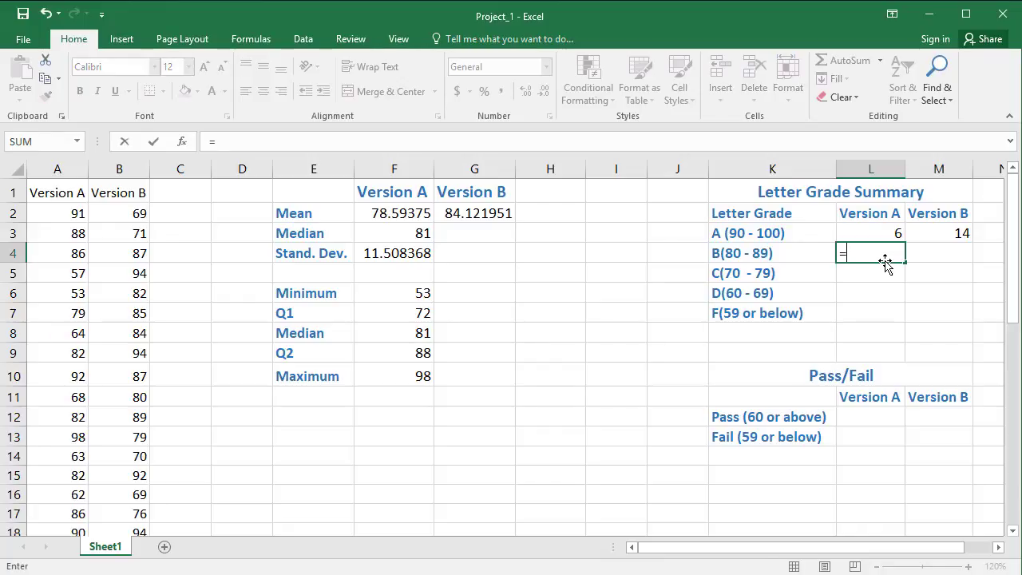
text(countif()
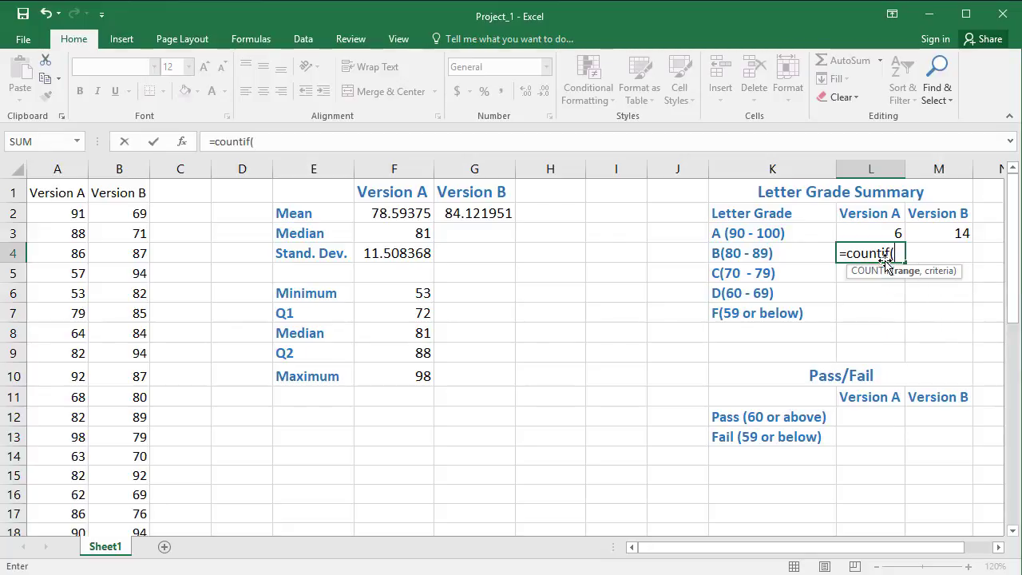
click(57, 169)
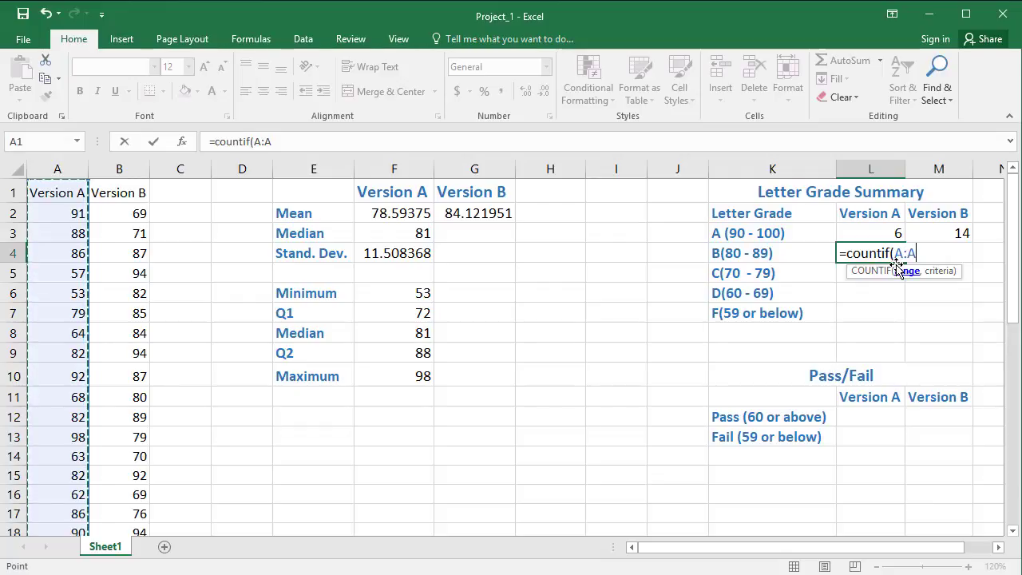
text(,)
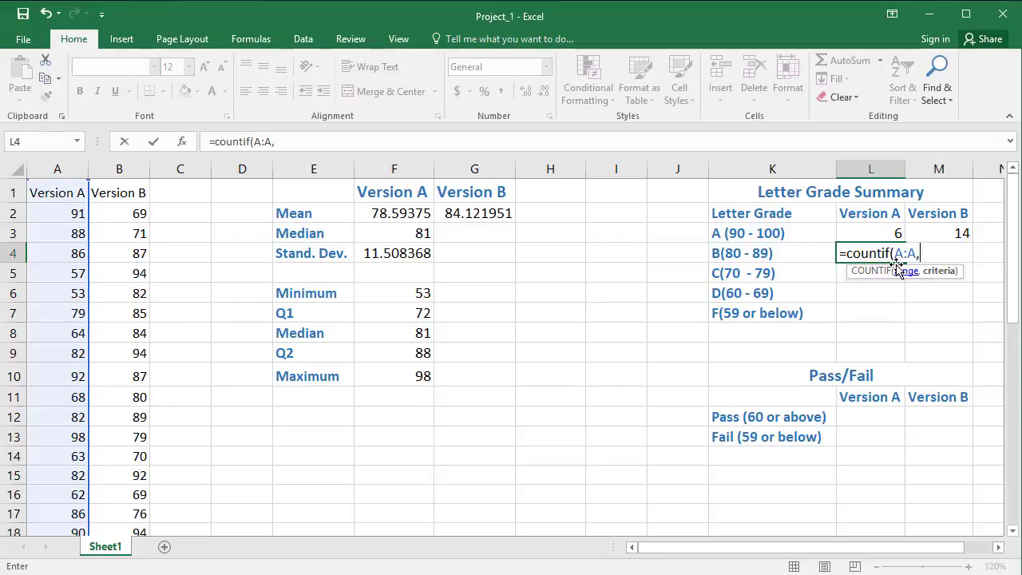
text(">)
text(80)
key(BackSpace)
key(BackSpace)
text(=80")
text())
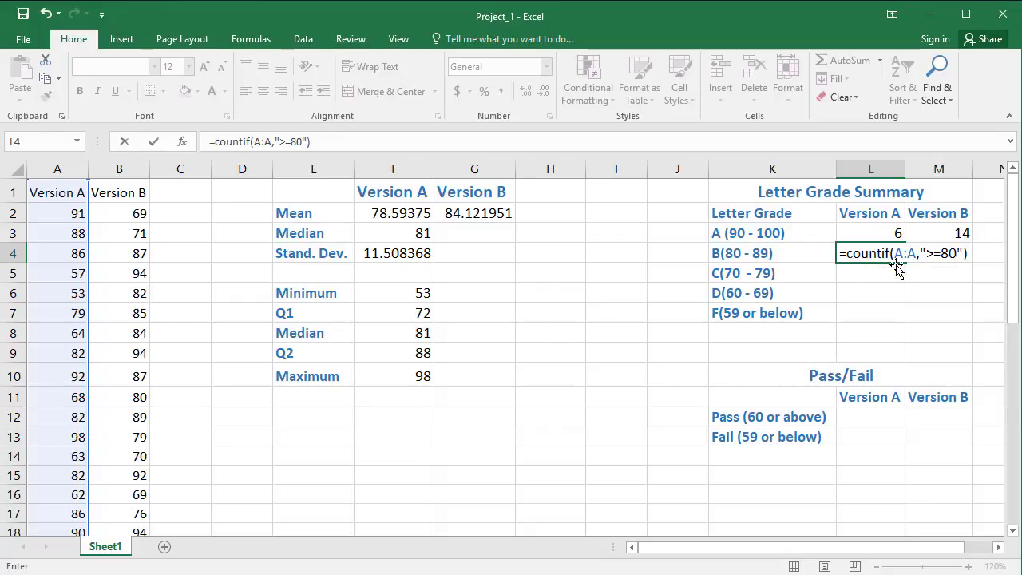
text(-)
Step: Subtract the A-grade count in L3 from the COUNTIF in L4 and enter the formula
click(862, 234)
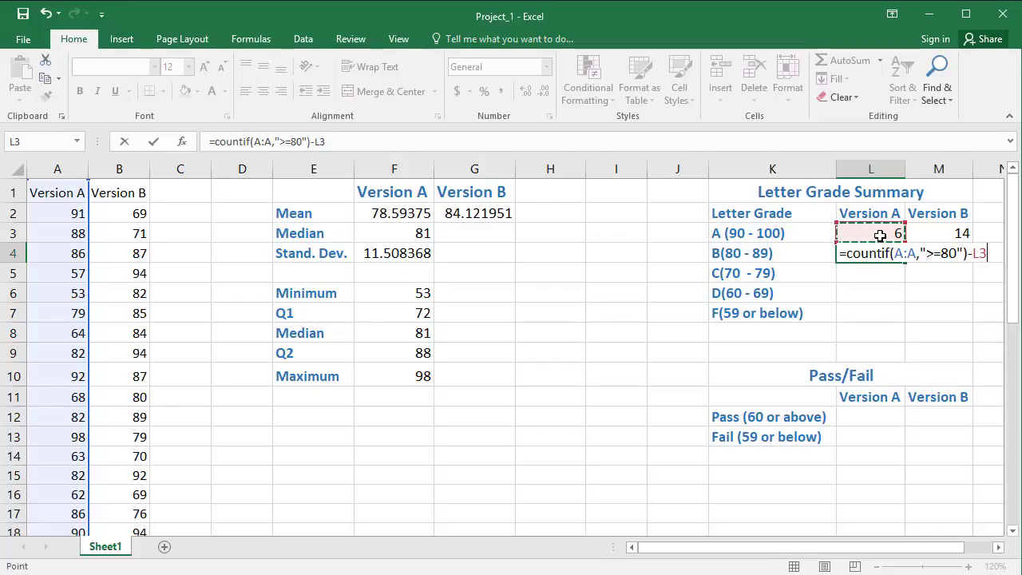
key(Return)
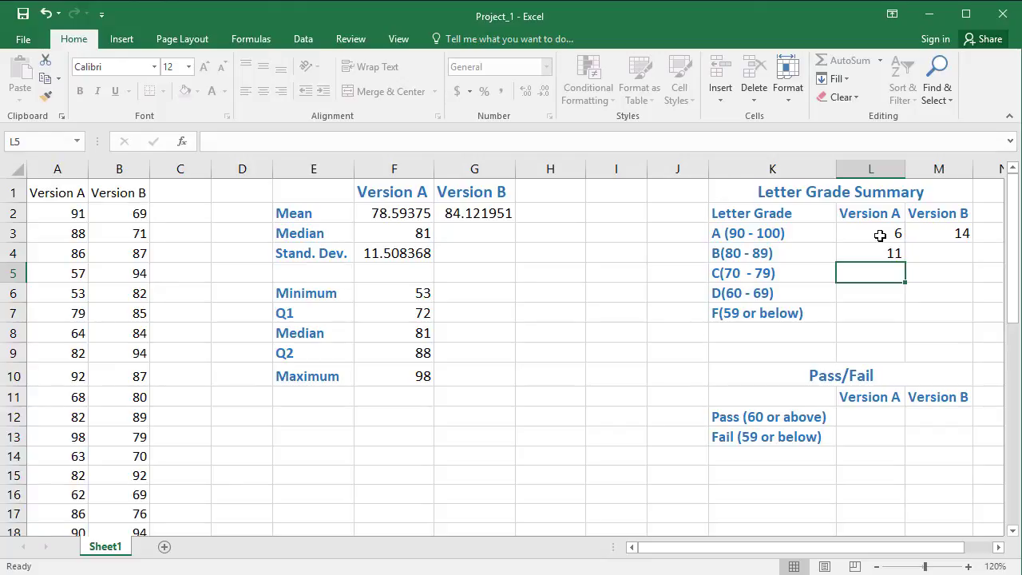
Step: Enter the Version A C-grade formula in L5 as COUNTIF over a:a with criterion >=70, minus L4 and L3
text(=coun)
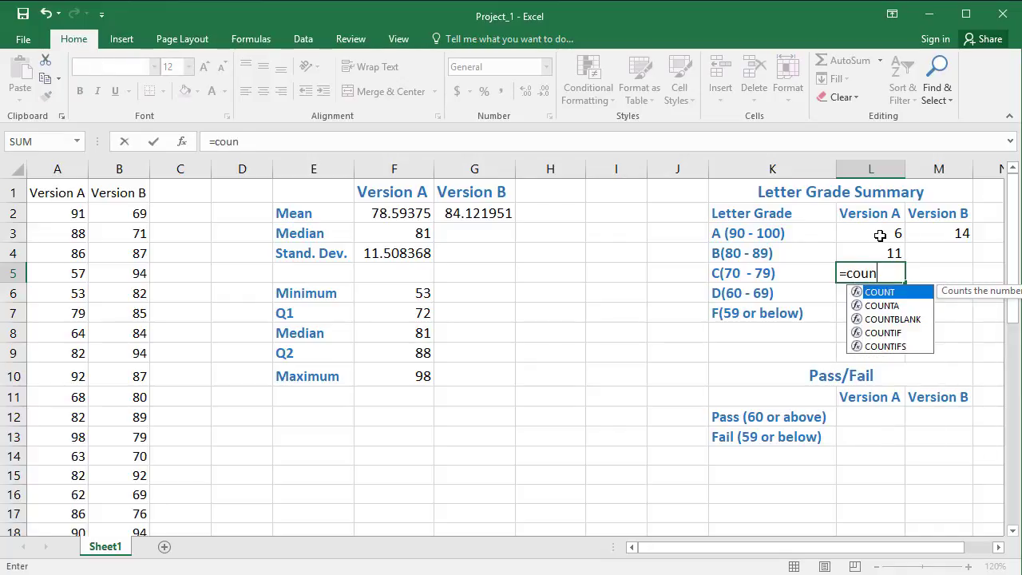
text(tif()
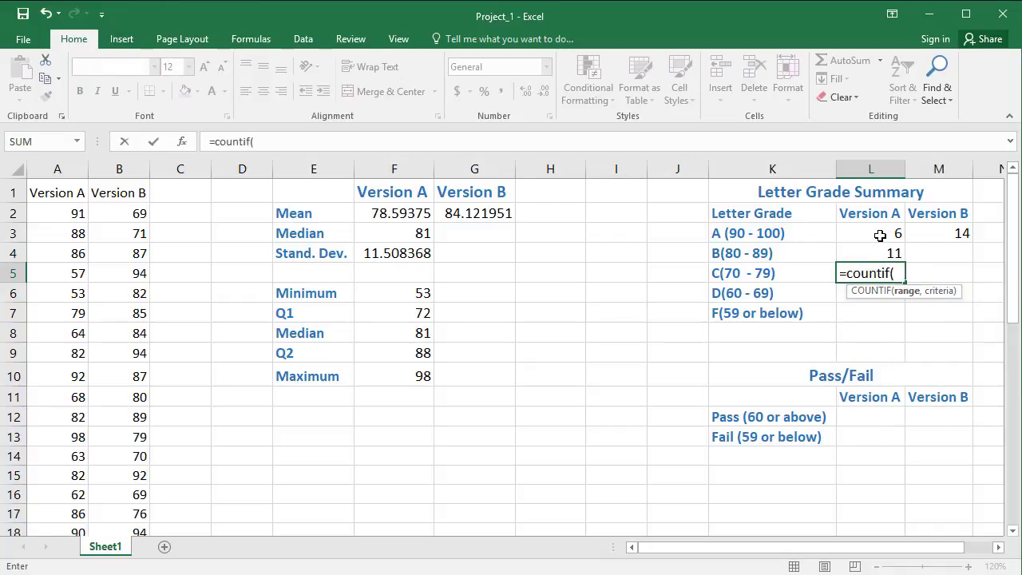
text(a:a)
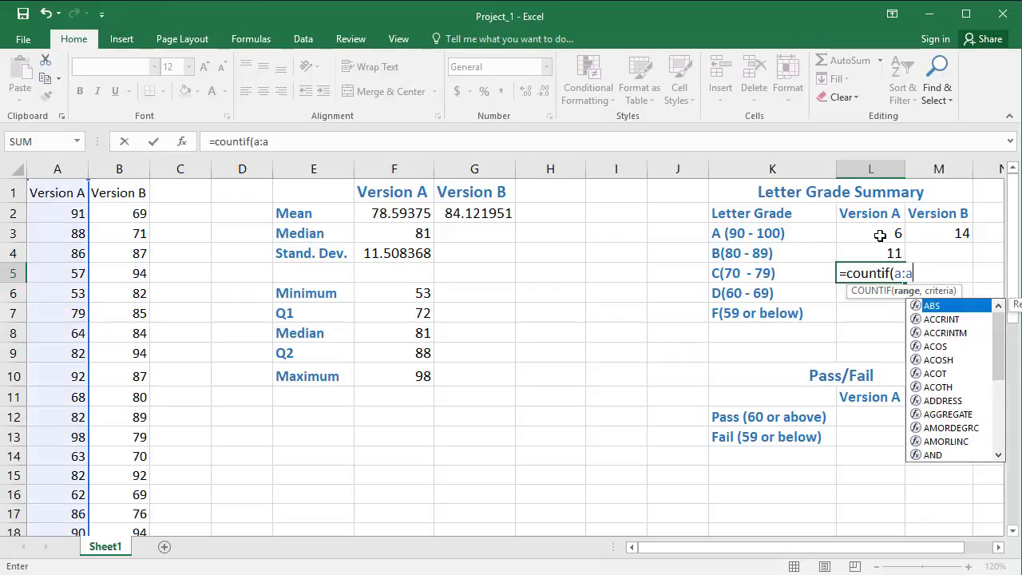
text(,)
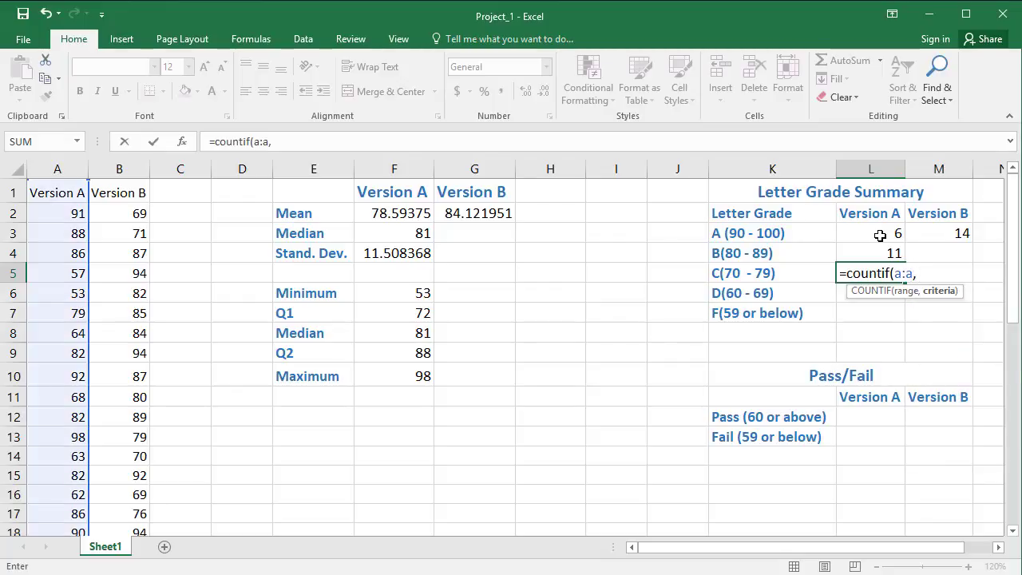
text(">=70) -)
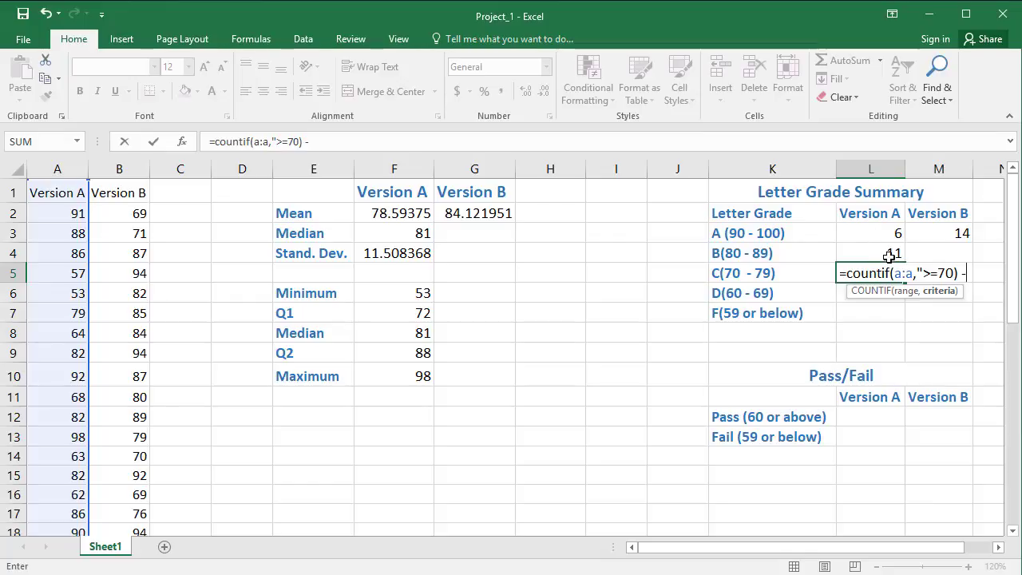
click(890, 255)
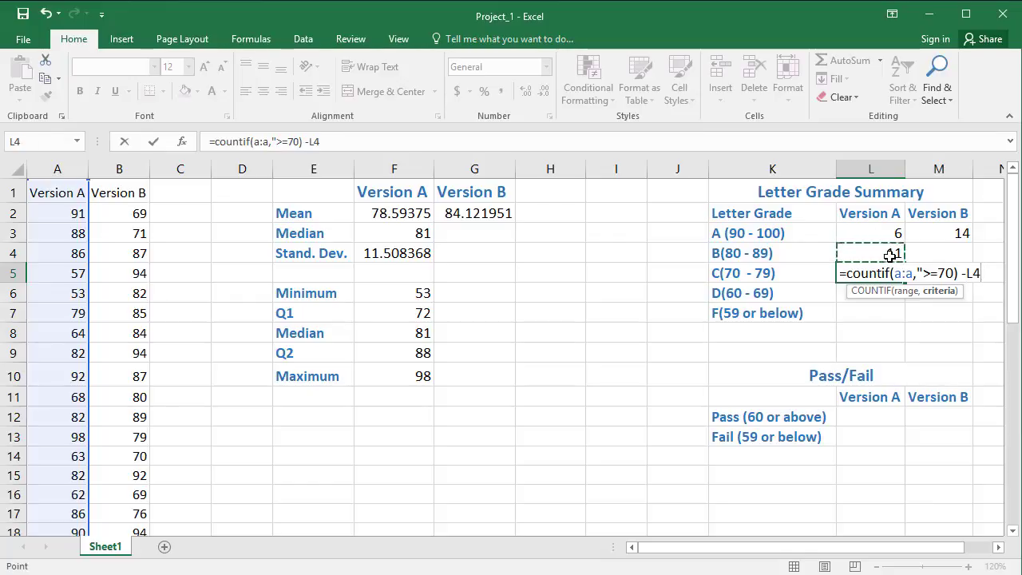
text(-)
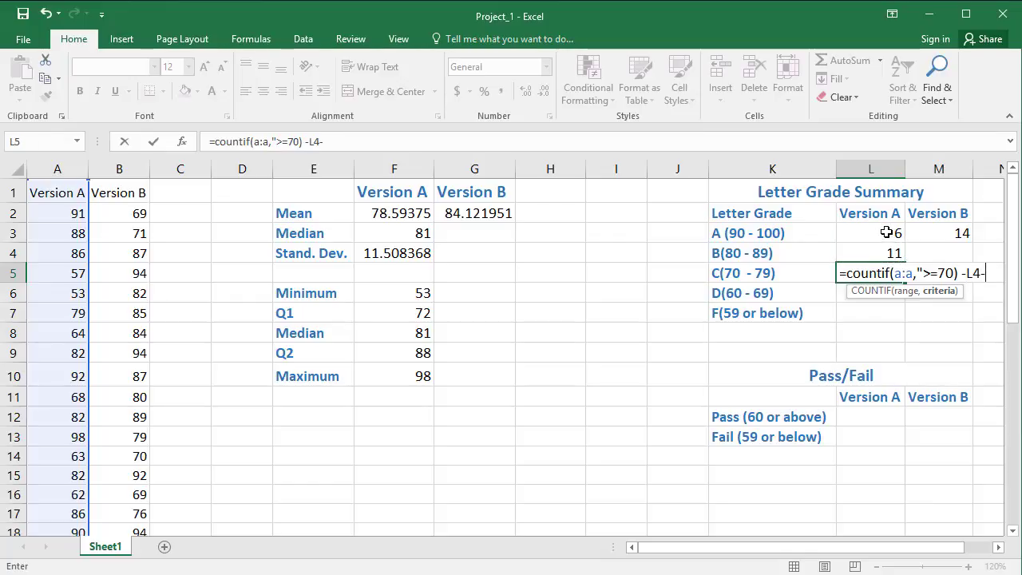
click(889, 232)
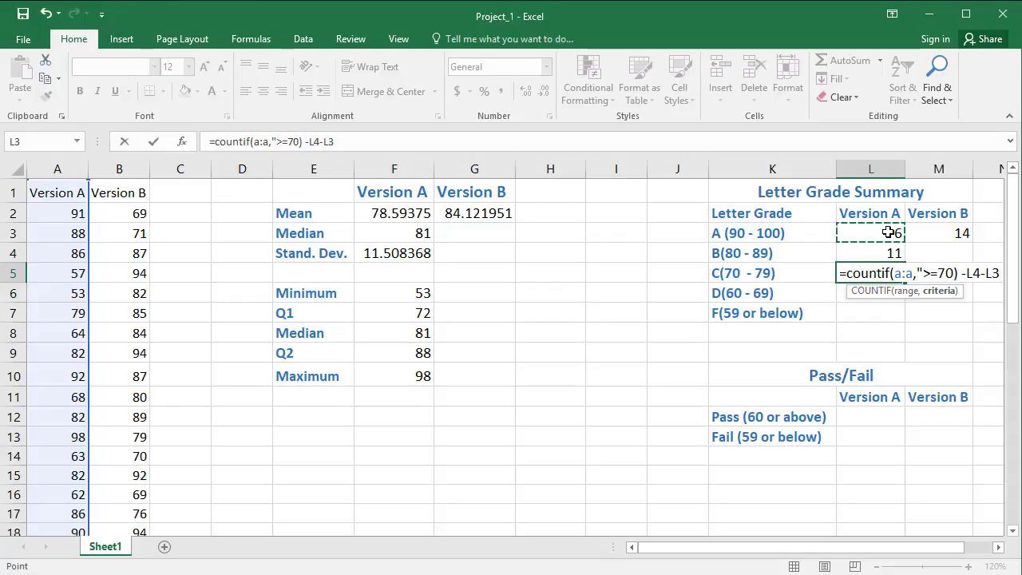
key(Return)
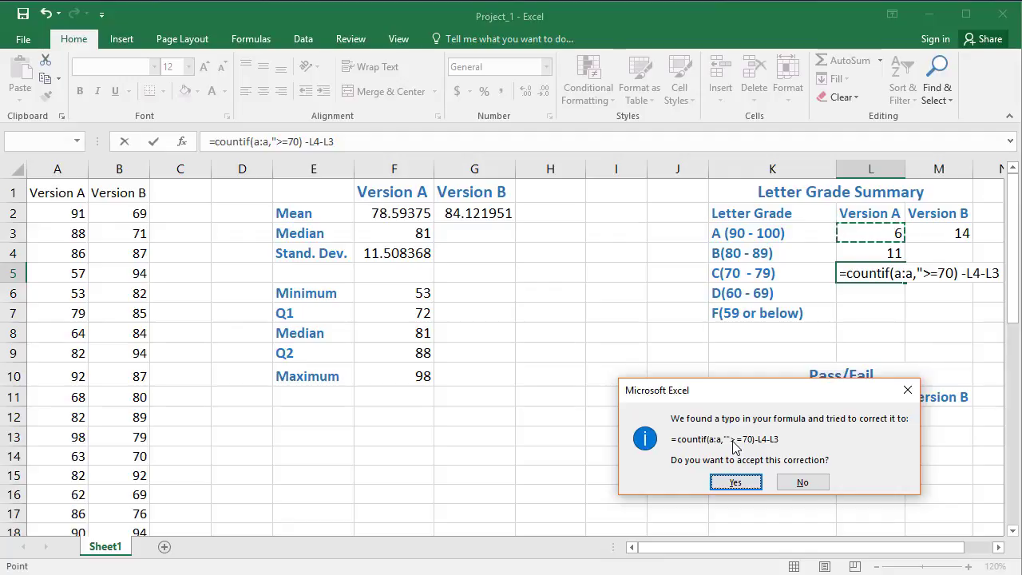
Step: Decline the suggested correction and fix the L5 formula by adding the closing quotation mark after 70
click(798, 482)
click(734, 506)
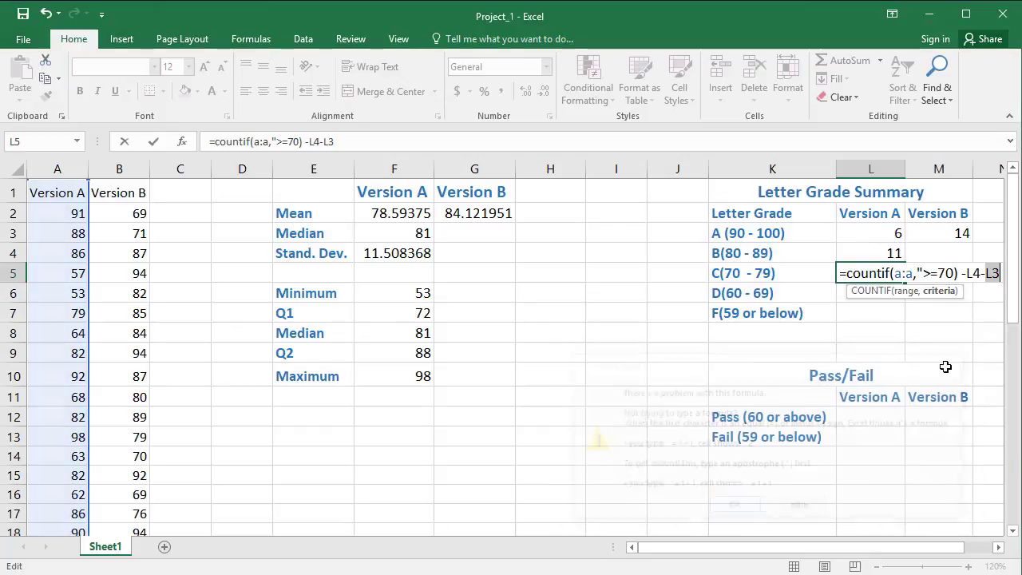
click(956, 274)
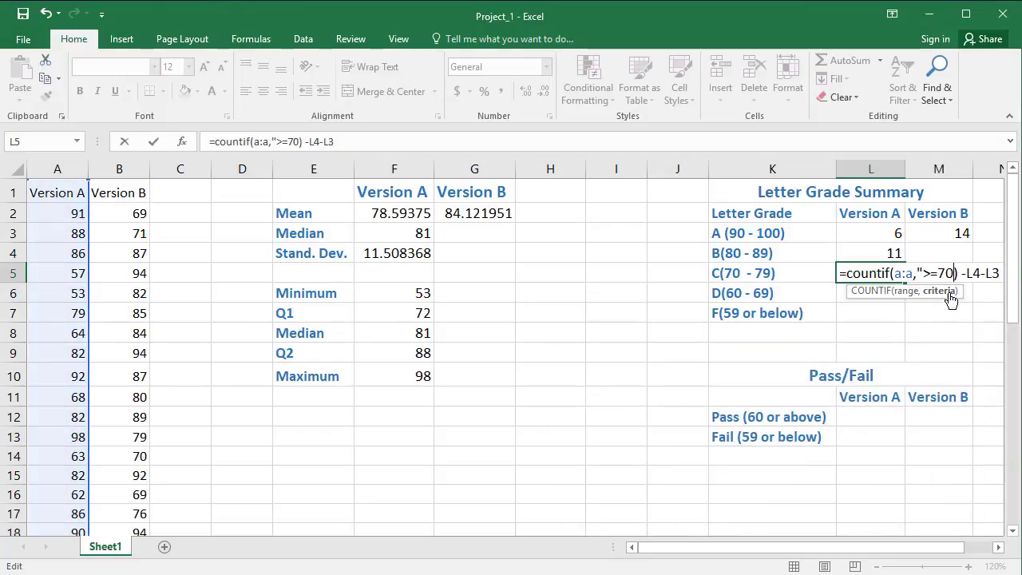
text(")
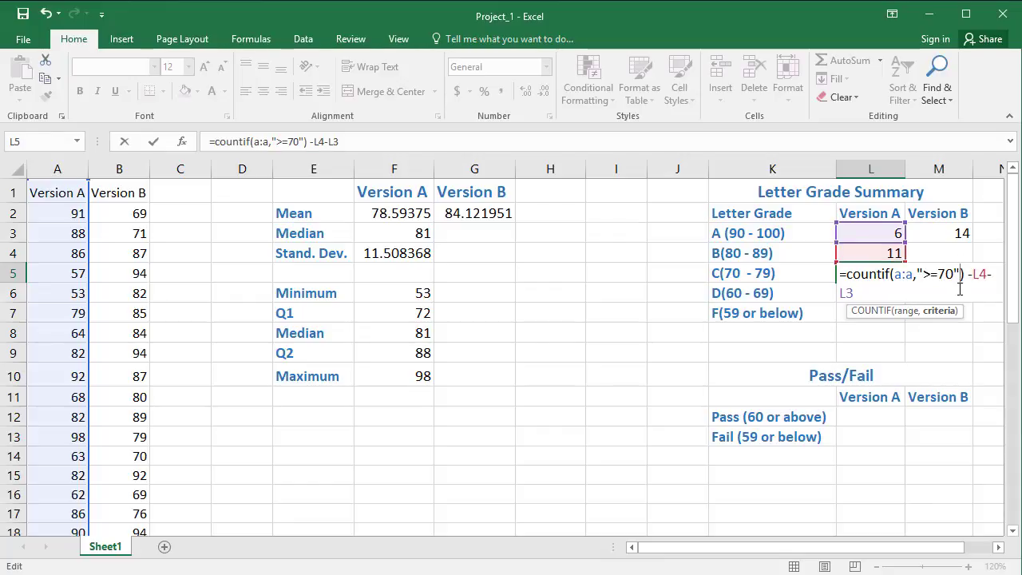
click(960, 296)
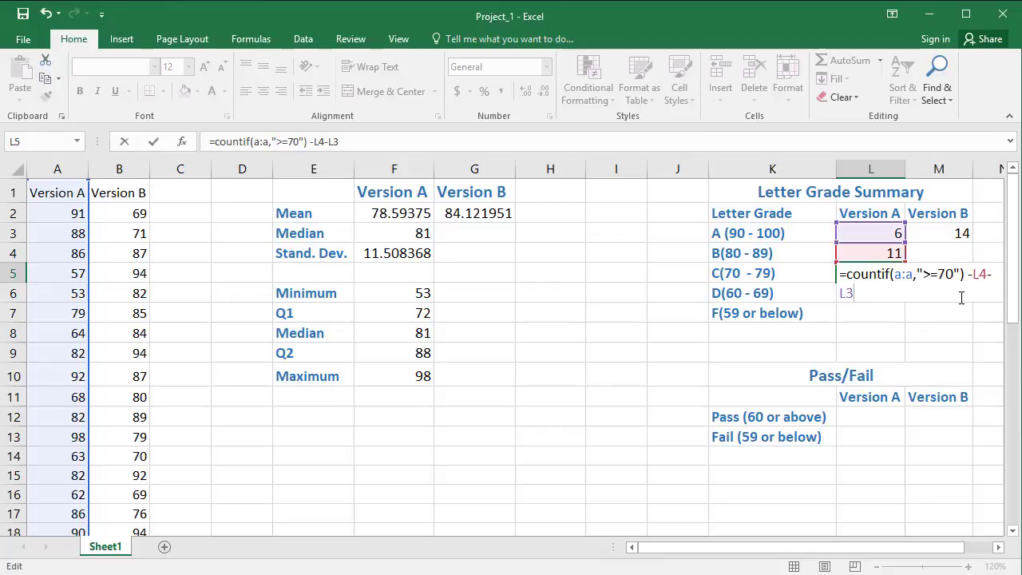
key(Return)
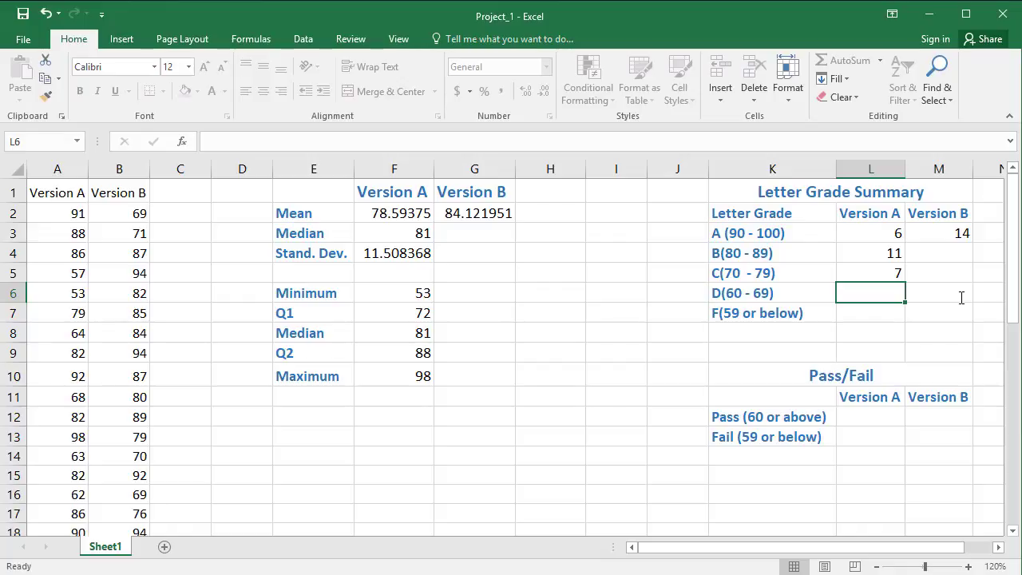
Step: Start the Version A D-grade formula in L6 with COUNTIF over a:a and the criterion ">=60"
text(=c)
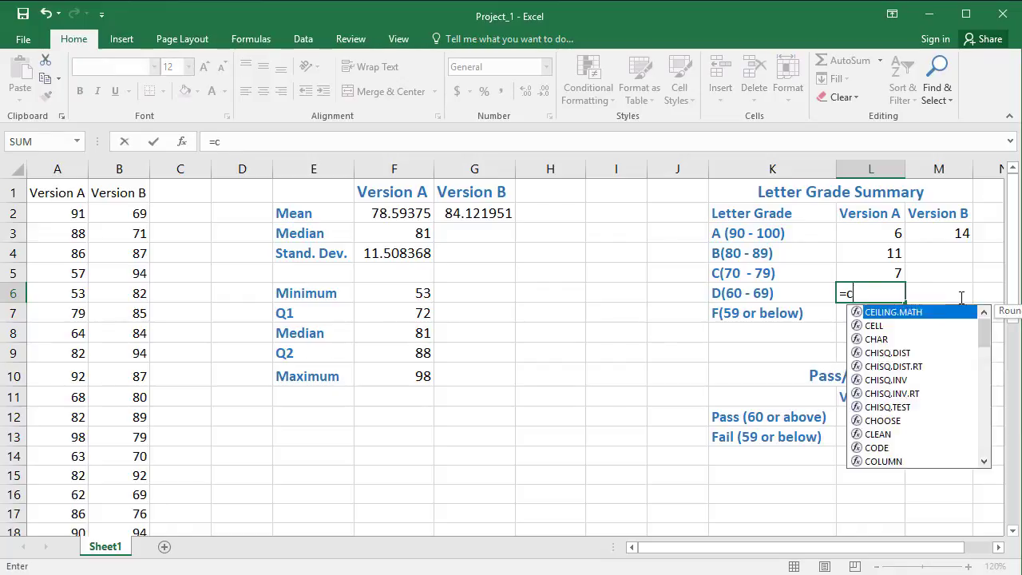
text(ountif()
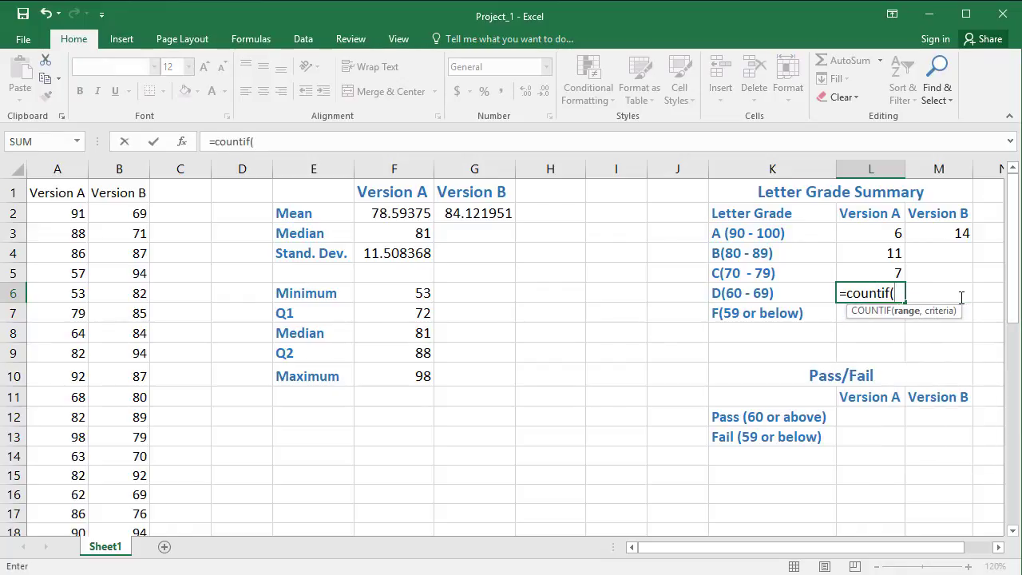
text(a;a)
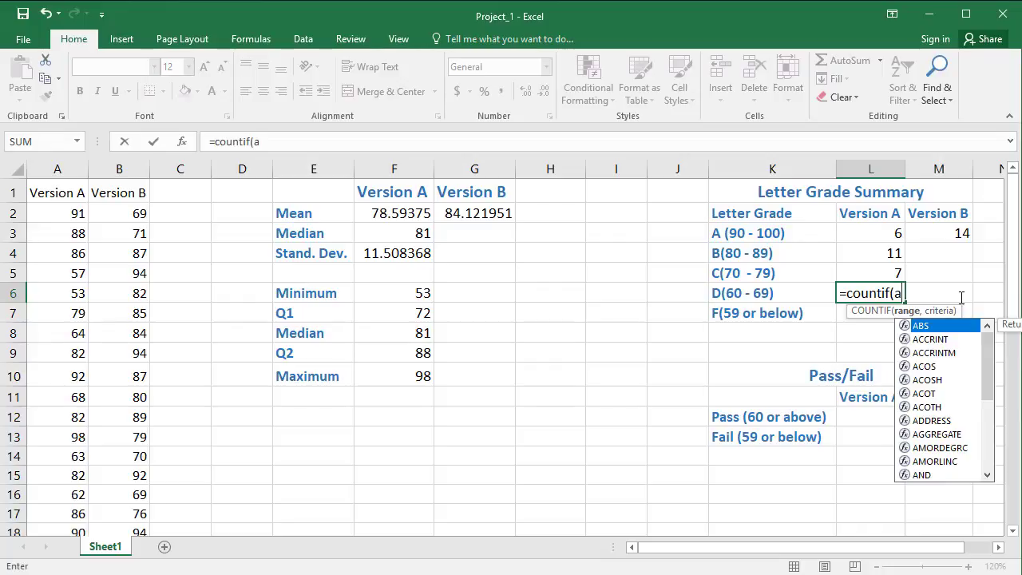
key(BackSpace)
key(BackSpace)
text(:)
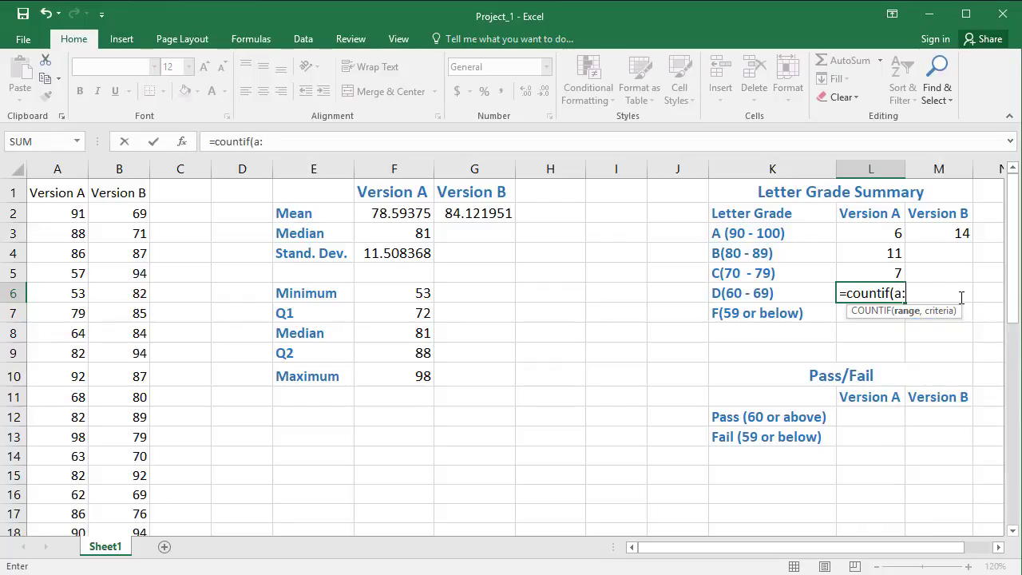
text(a,)
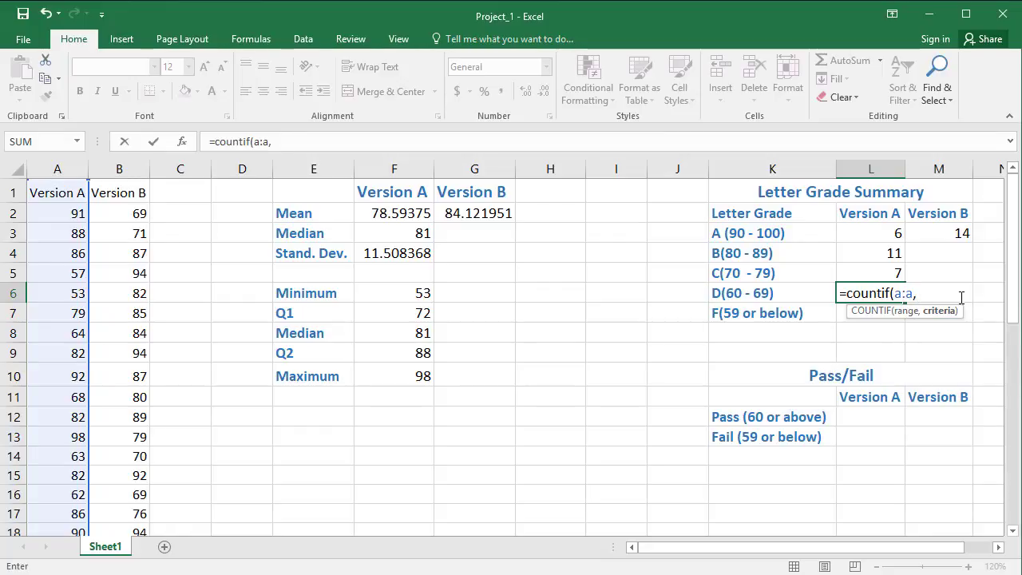
text(">=60"))
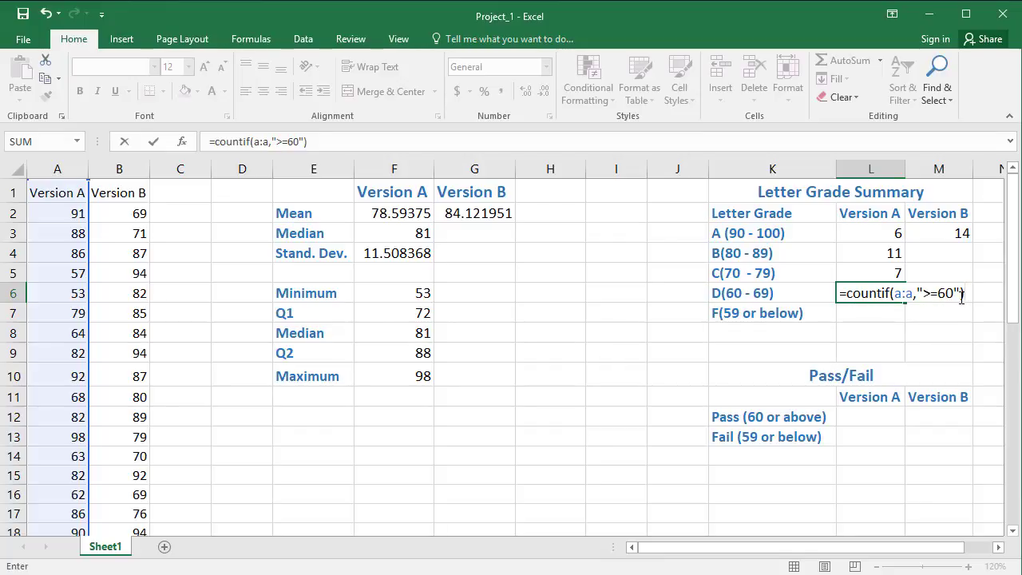
text(-)
Step: Subtract the C, B and A counts in L5, L4 and L3 from the COUNTIF in L6 and enter it
click(894, 273)
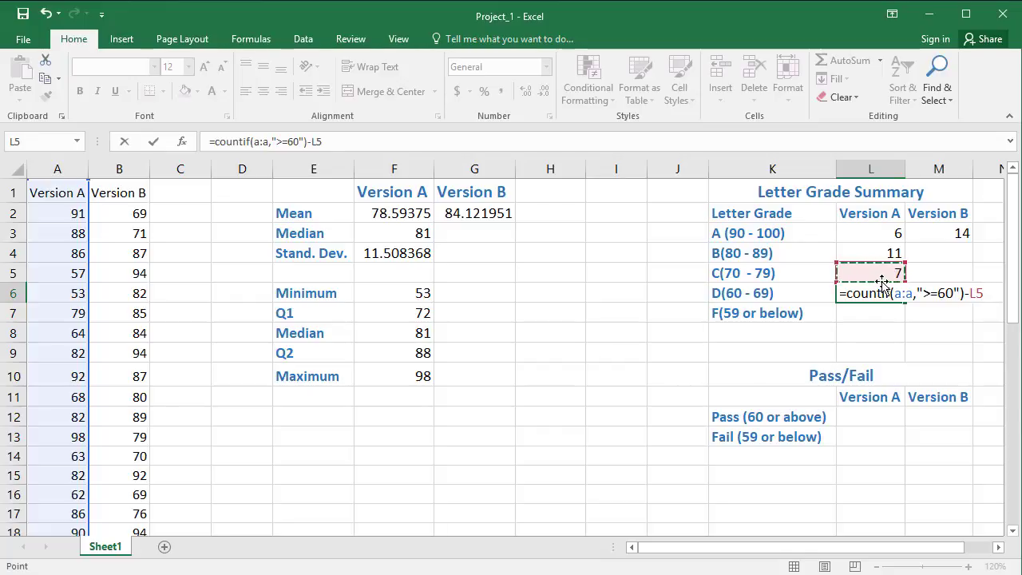
text(-)
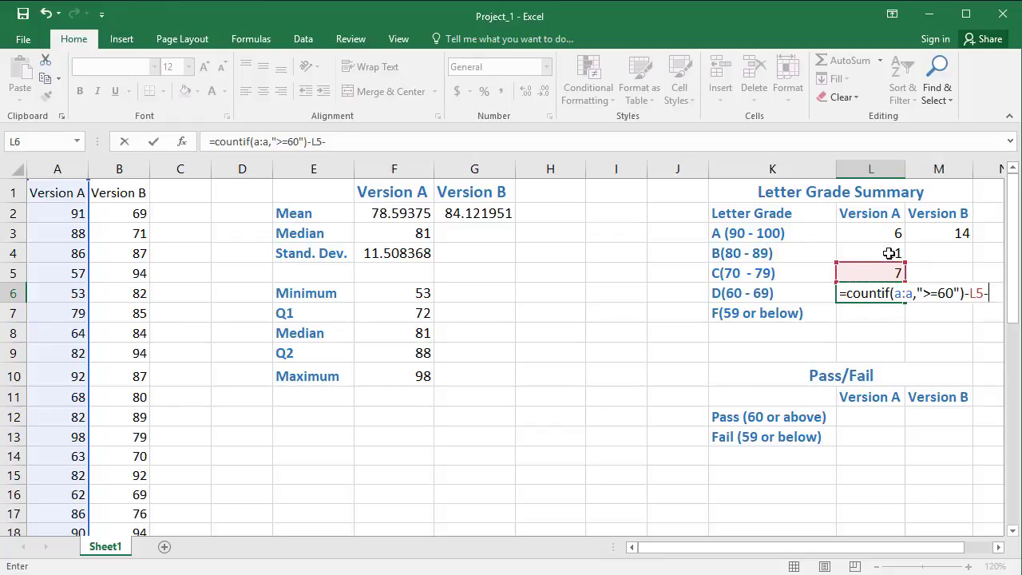
click(886, 252)
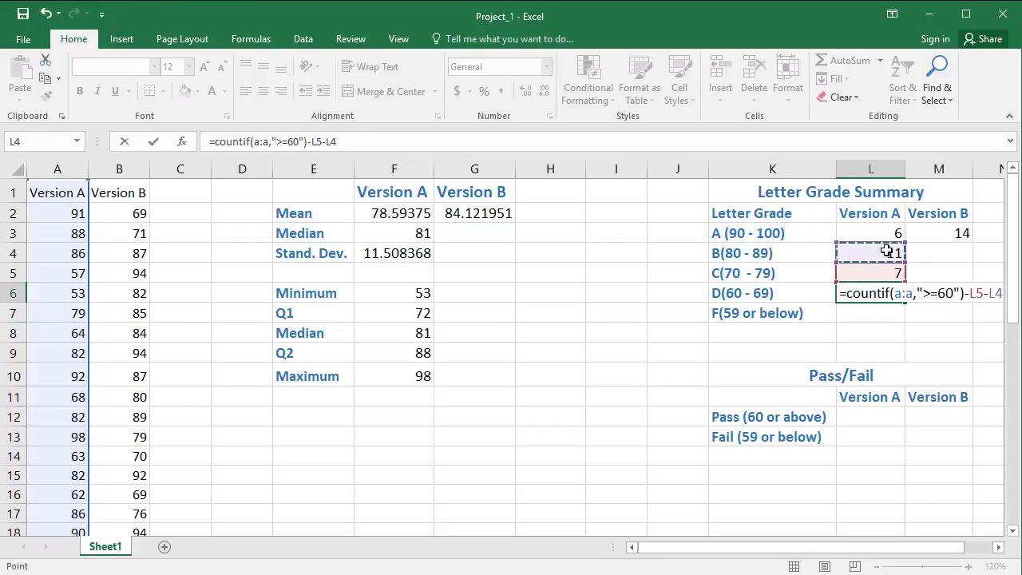
text(-)
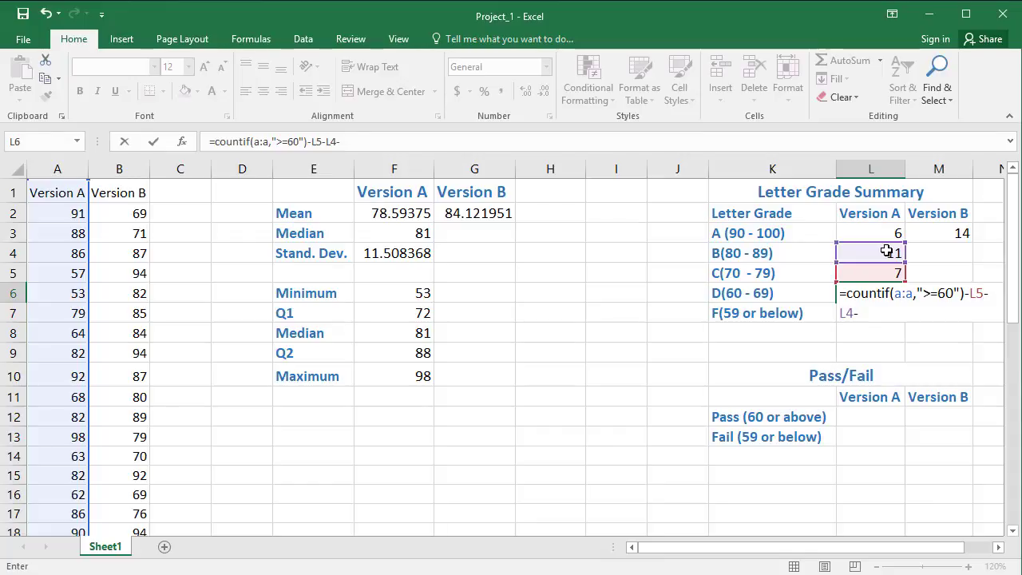
click(887, 233)
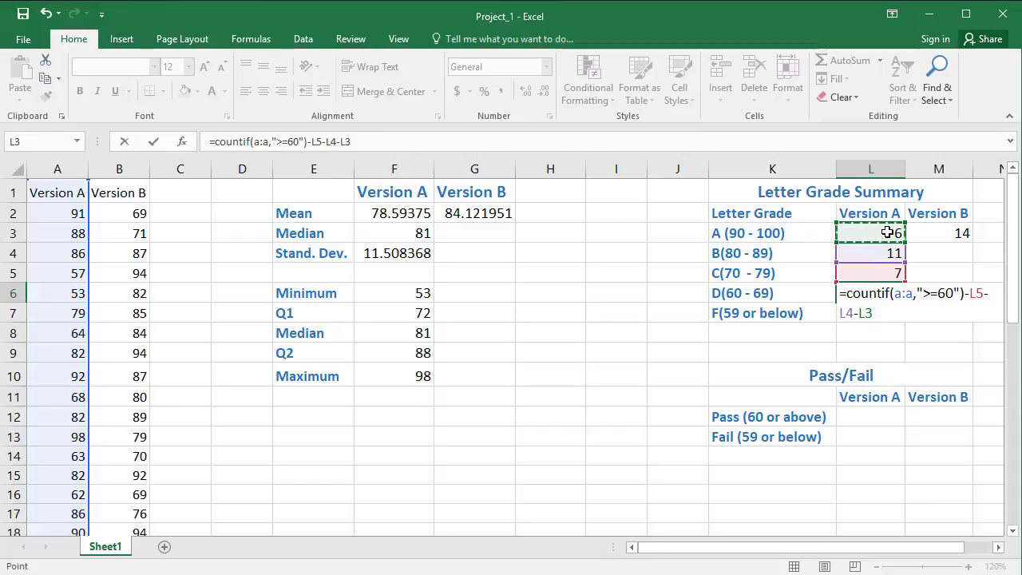
key(Return)
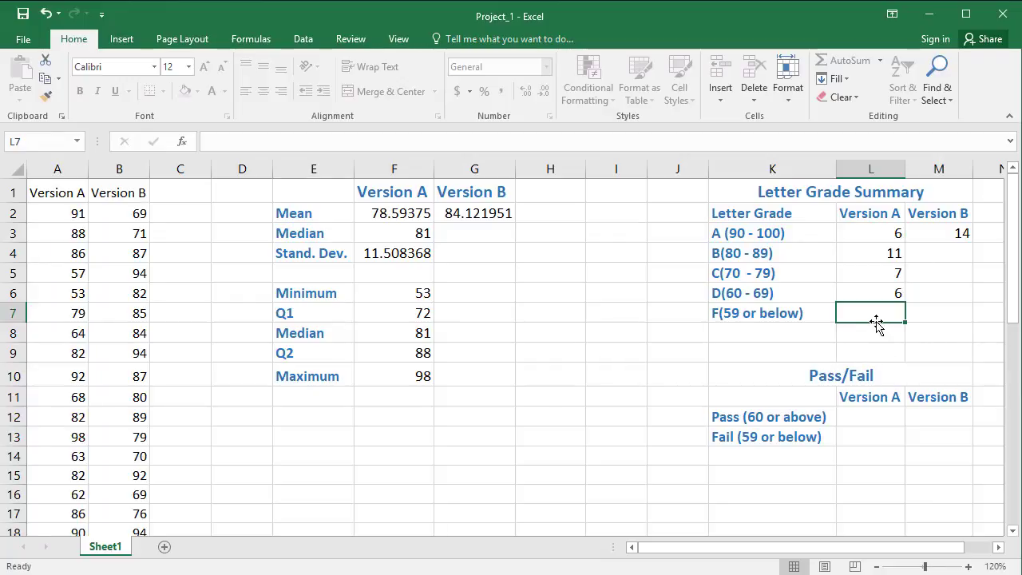
Step: Enter the Version A F-grade formula in L7 as COUNTIF over a:a with the criterion "<=59"
text(=cou)
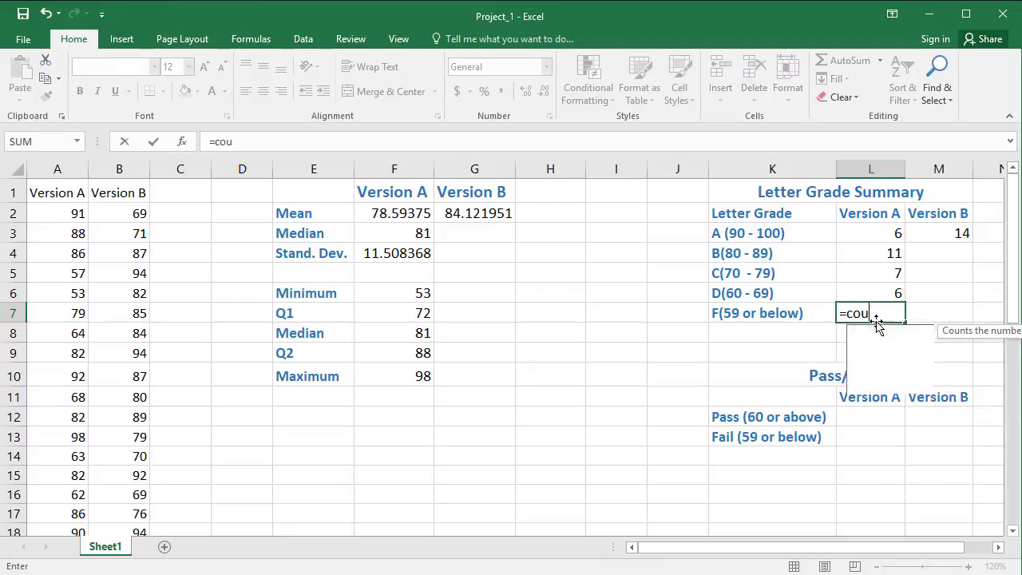
text(ntif)
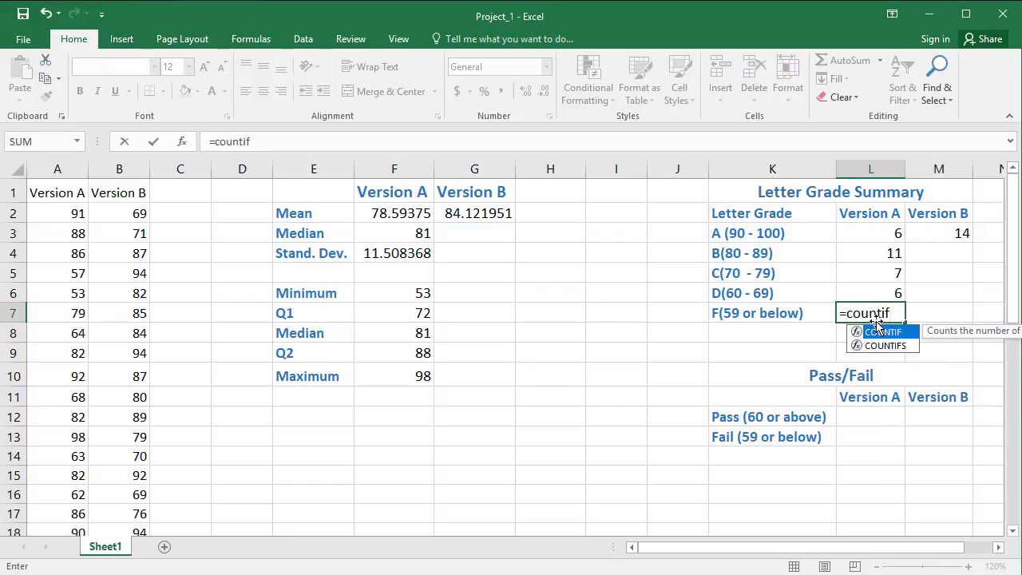
text(()
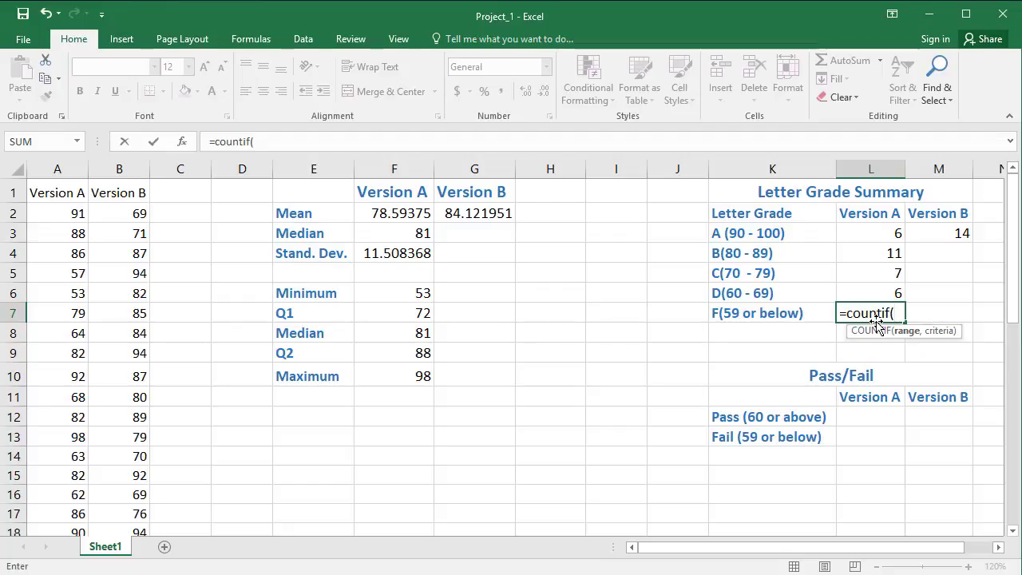
text(a:)
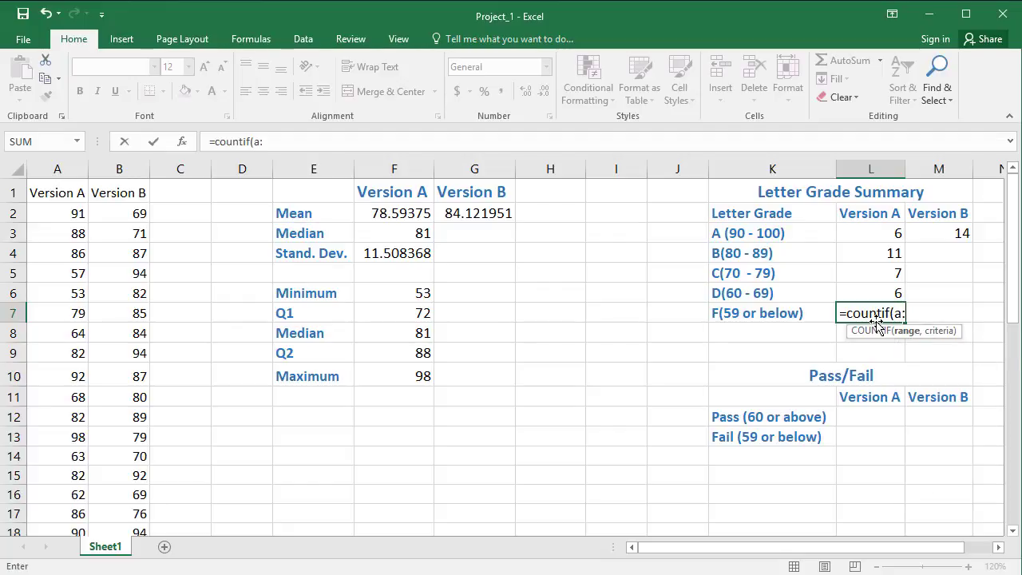
text(a)
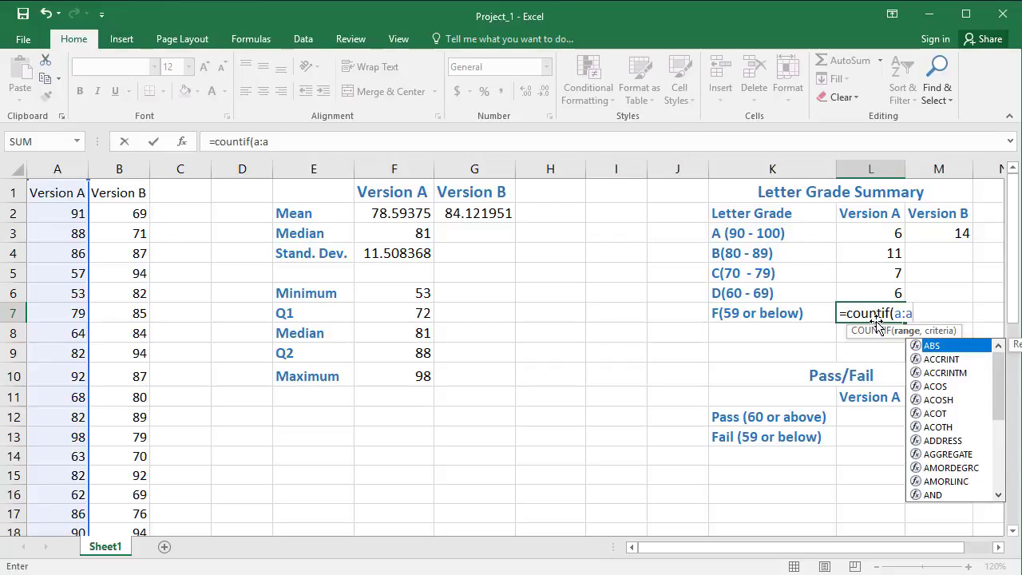
text(,)
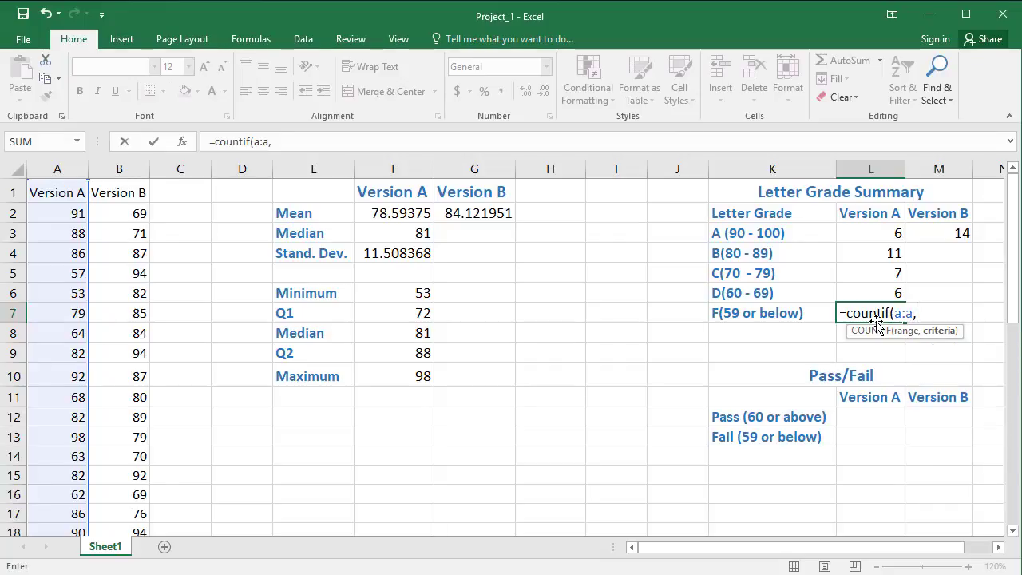
text("<=59)
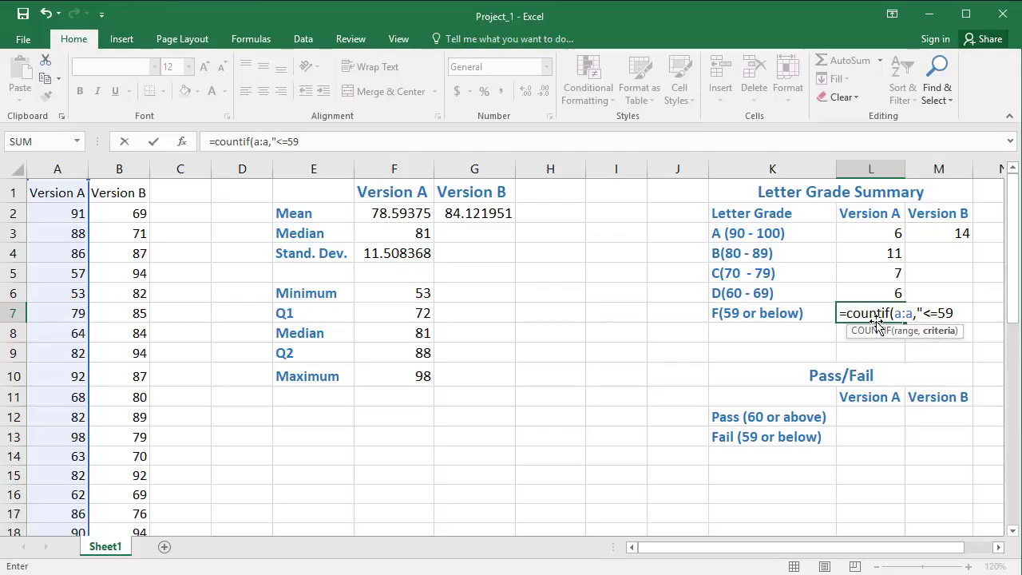
text("))
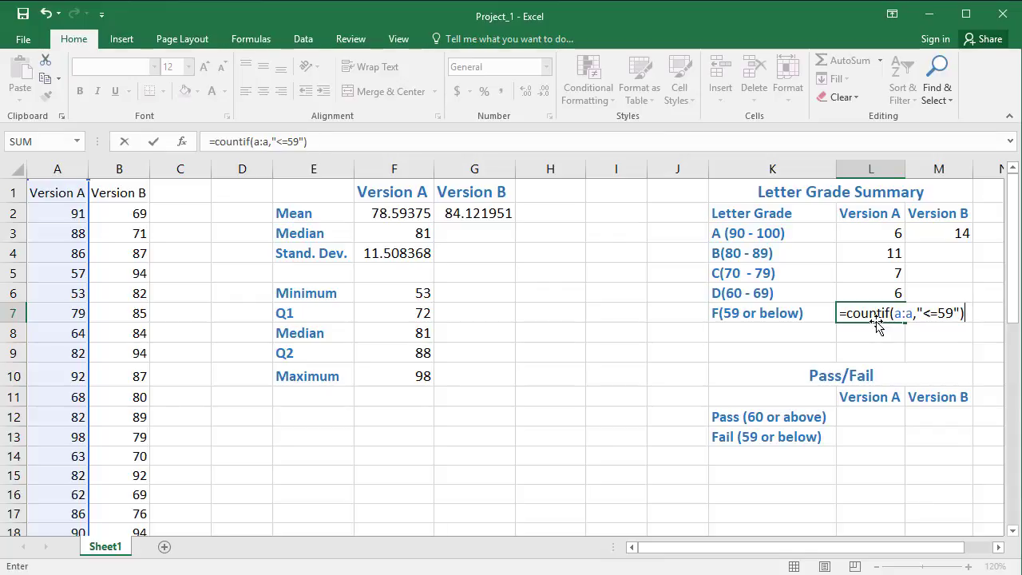
key(Return)
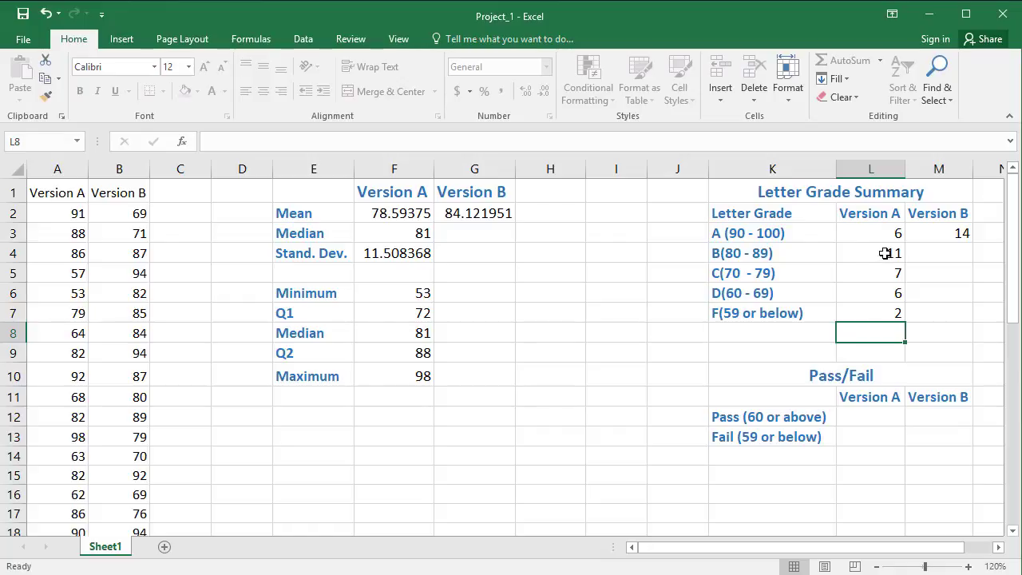
drag(886, 254, 887, 315)
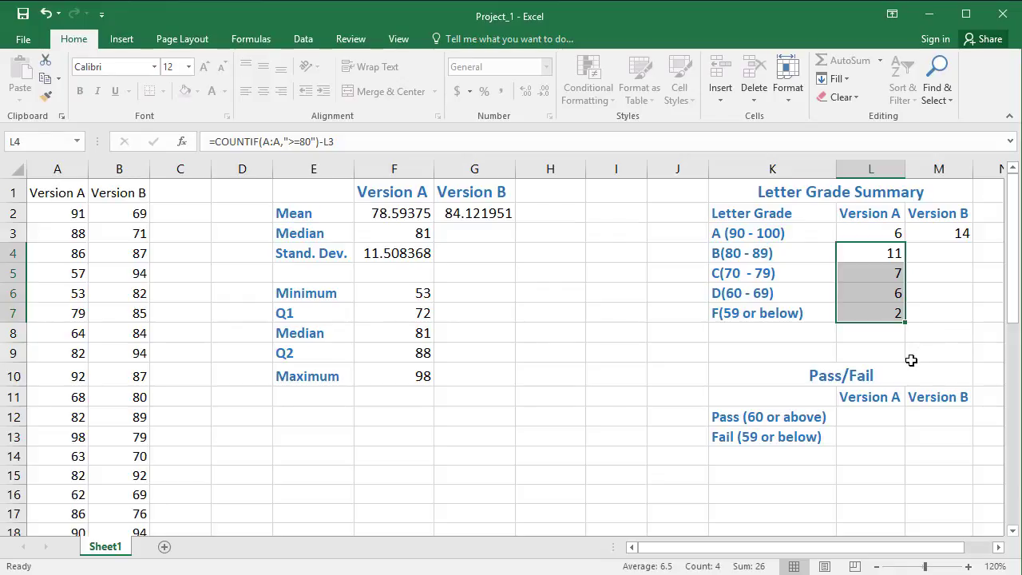
Step: Enter the Version A pass formula in L12 as COUNTIF over a:a with the criterion ">=60"
click(885, 423)
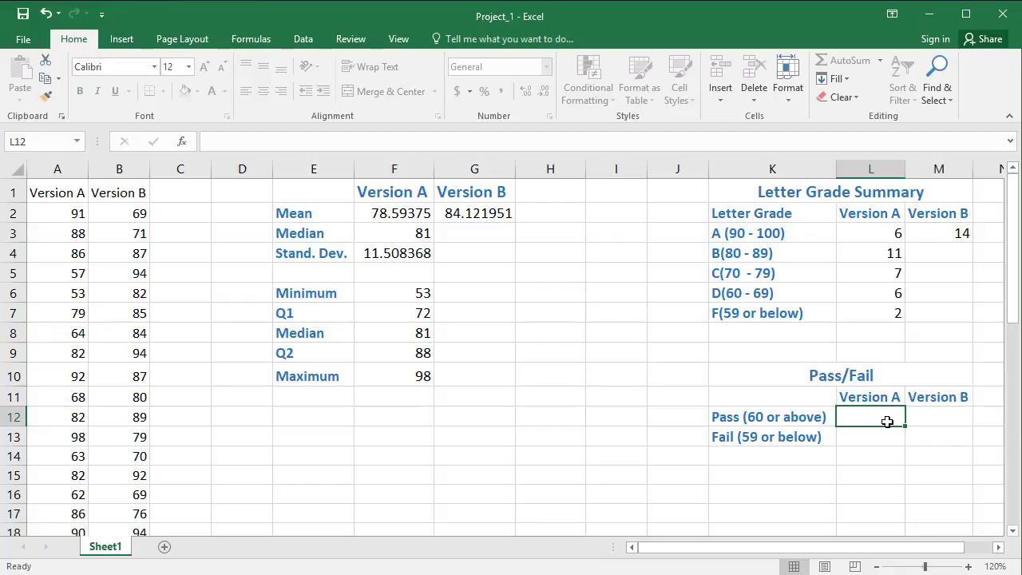
text(=)
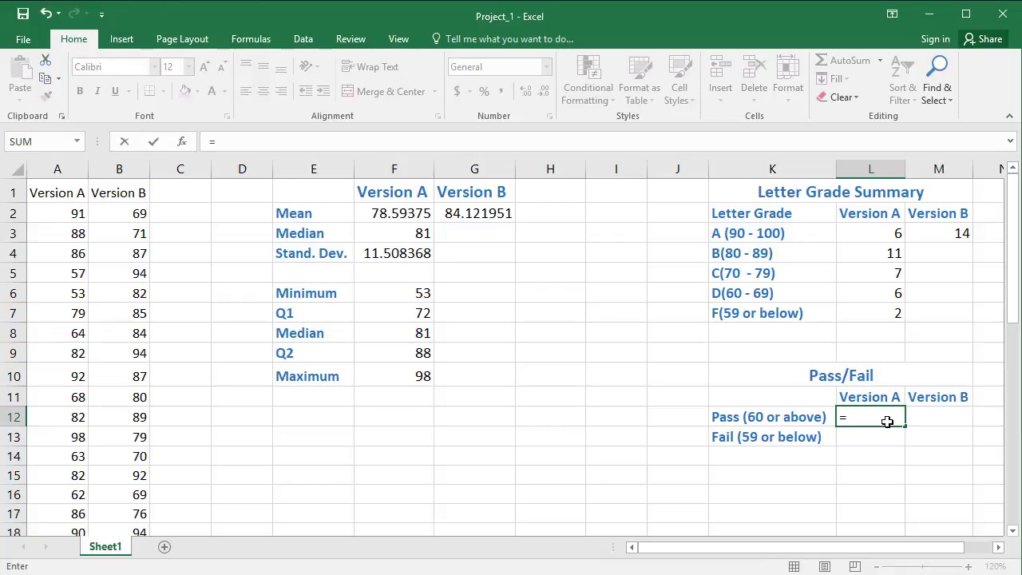
text(countif)
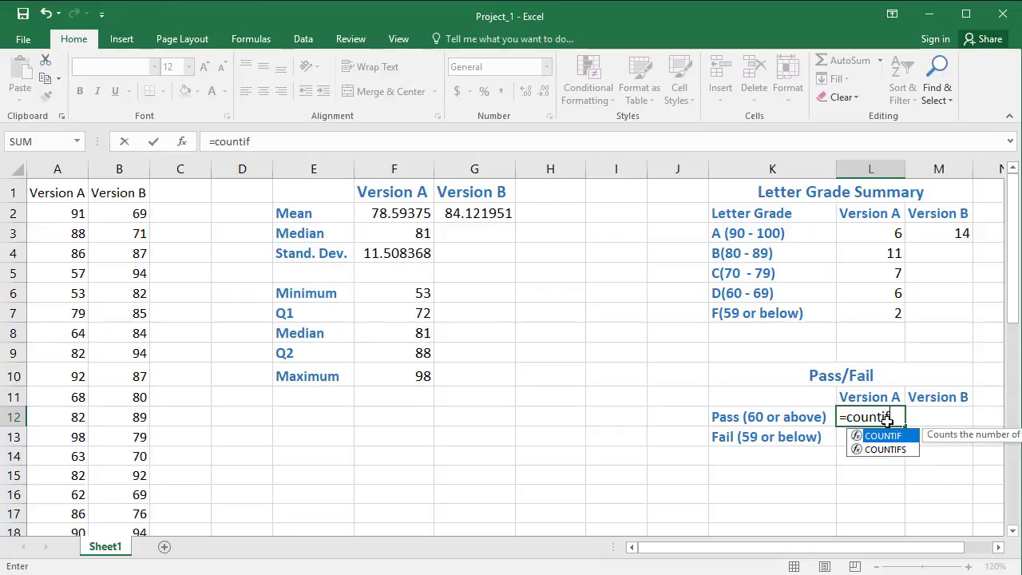
text((a)
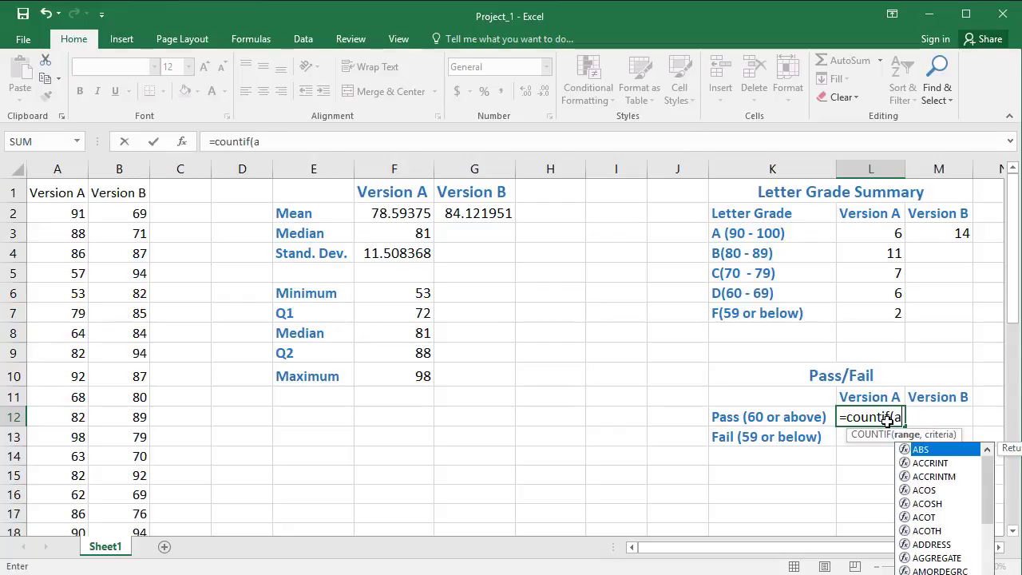
text(:a,)
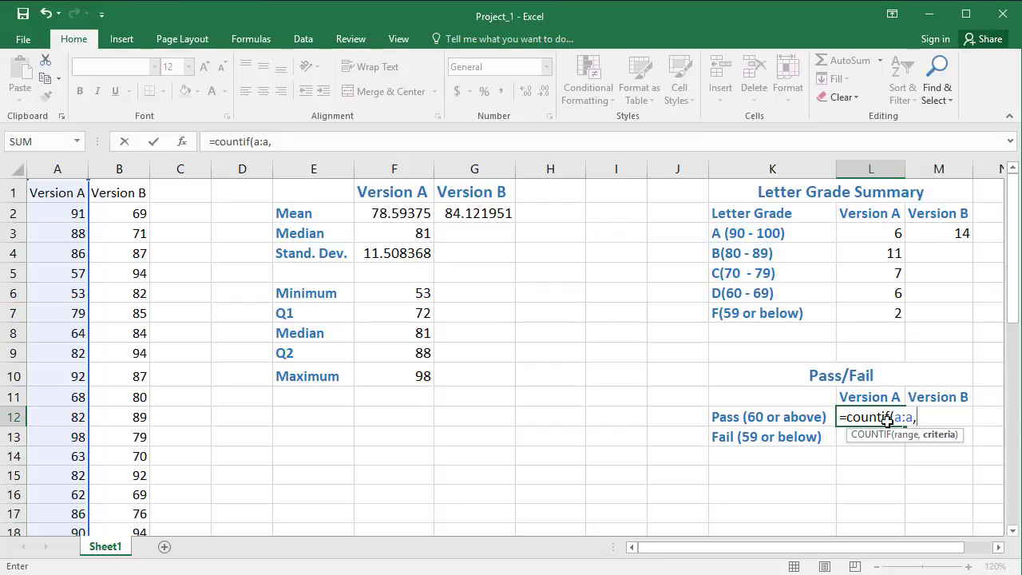
text(">)
text(=60"))
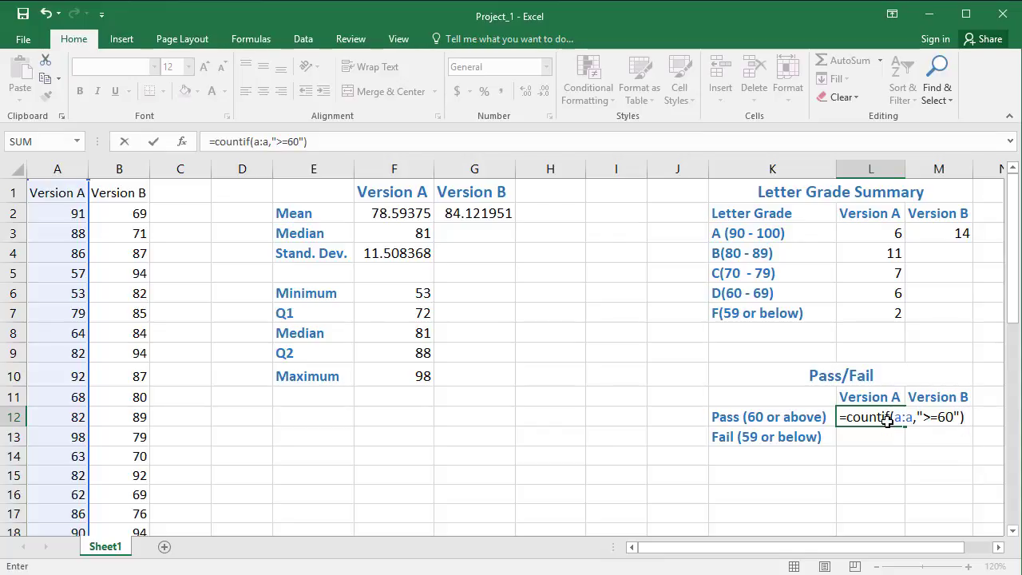
key(Return)
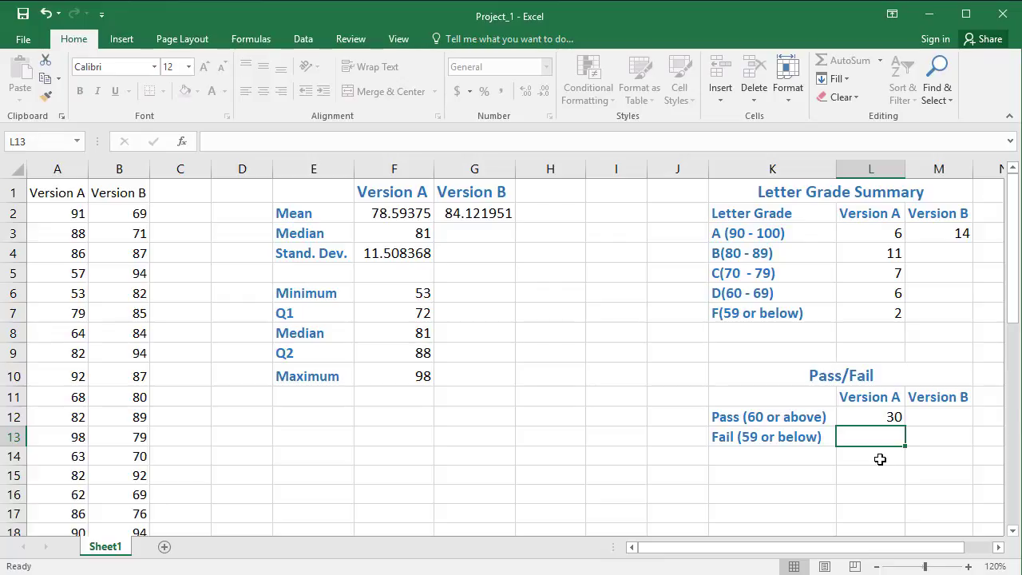
Step: Start the Version A fail formula in L13 with COUNTIF over a:a and the criterion <=59 with only a closing quotation mark
text(=)
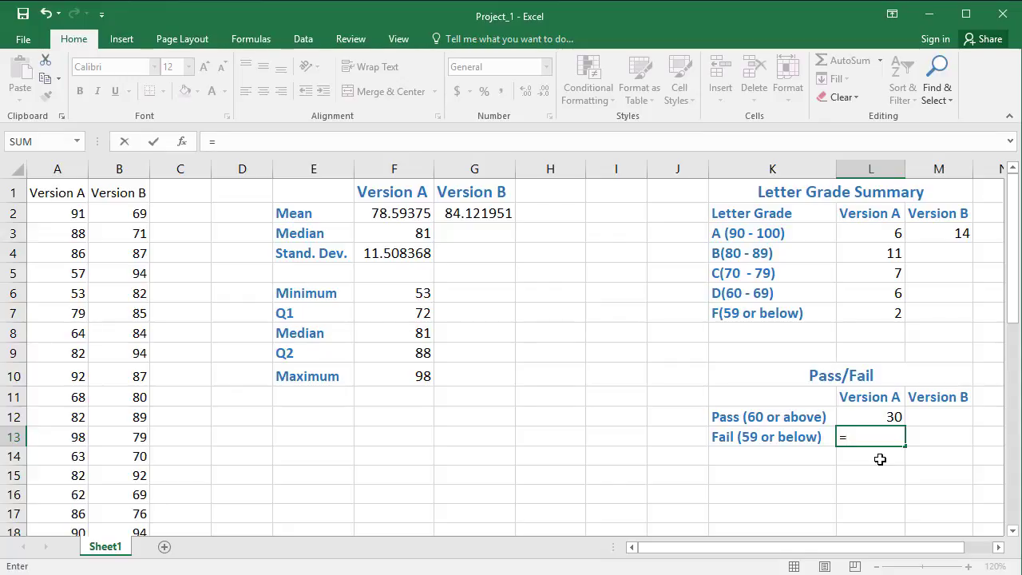
text(countif)
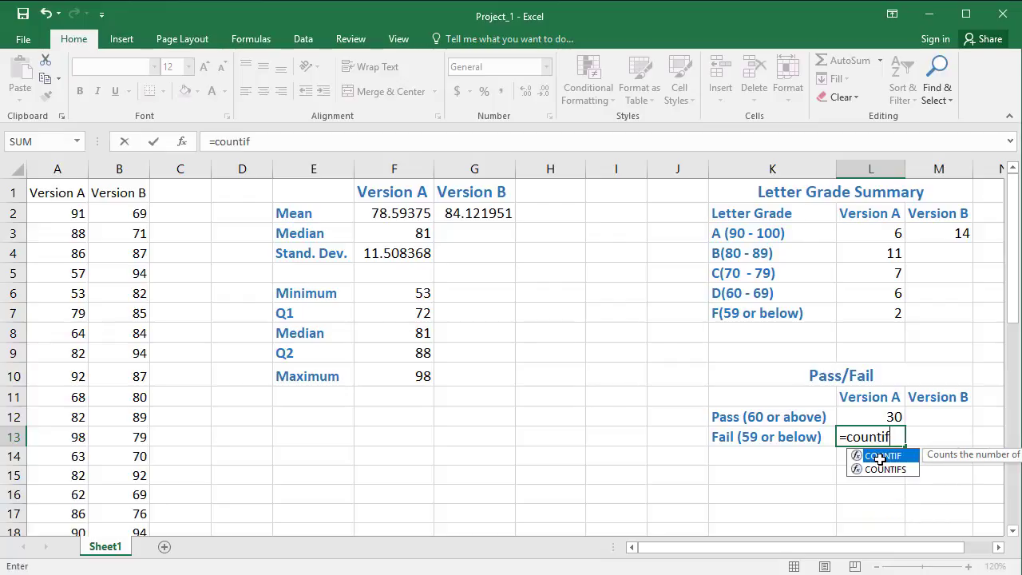
text((a:a)
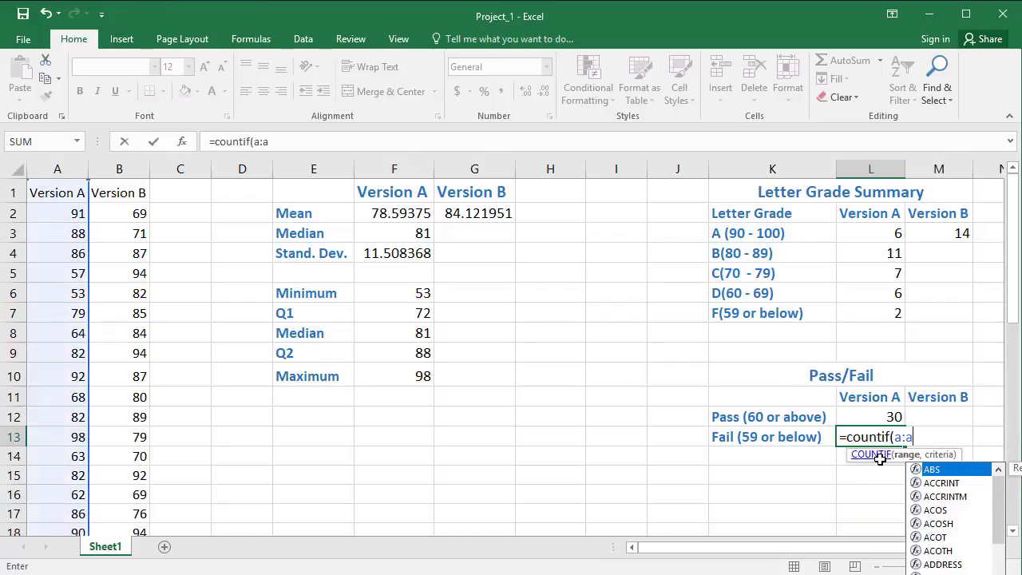
text(,)
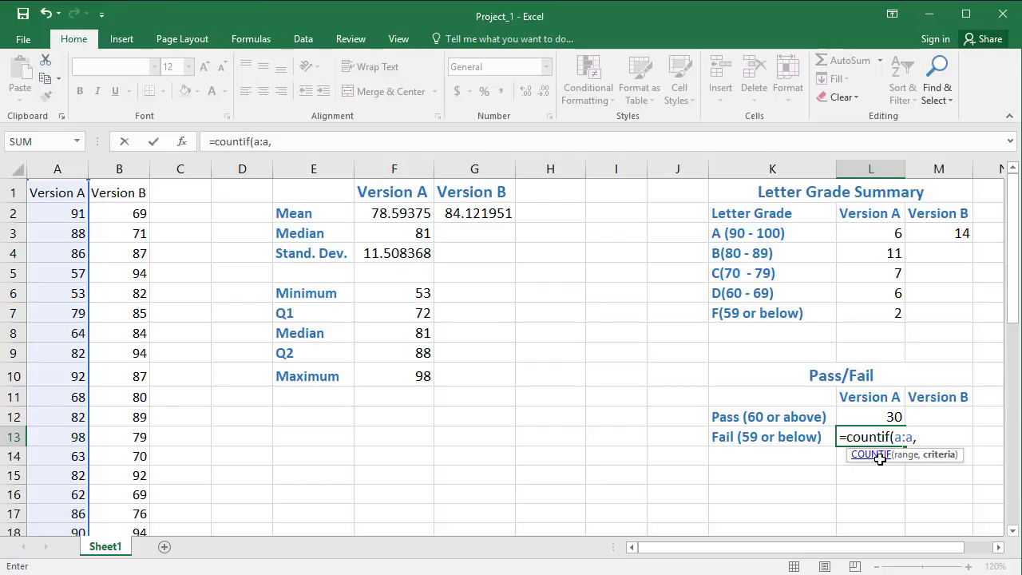
text(<=59")
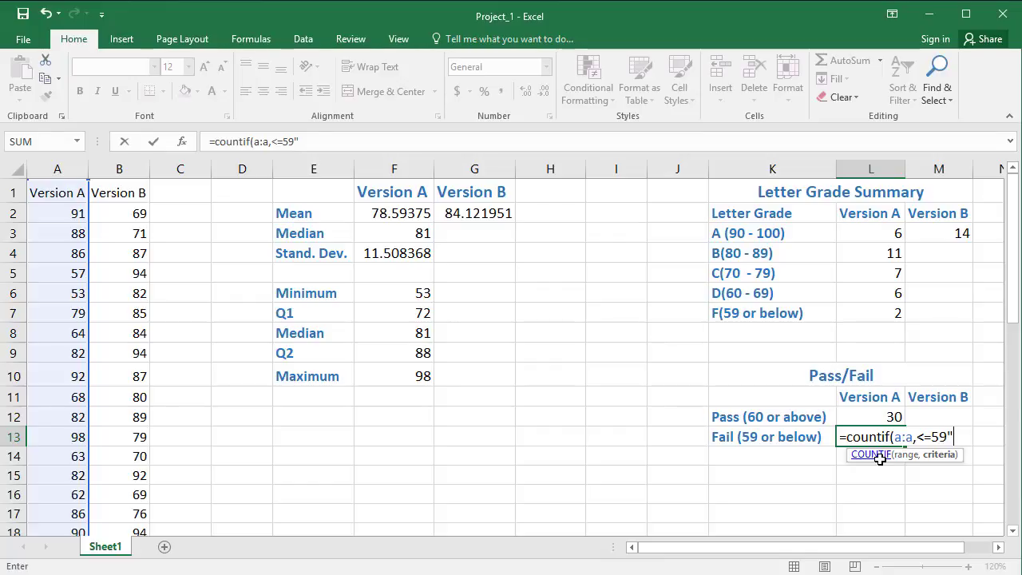
Step: Insert the missing opening quotation mark before <=59 in the L13 formula, close the parenthesis and enter it
click(920, 438)
text(")
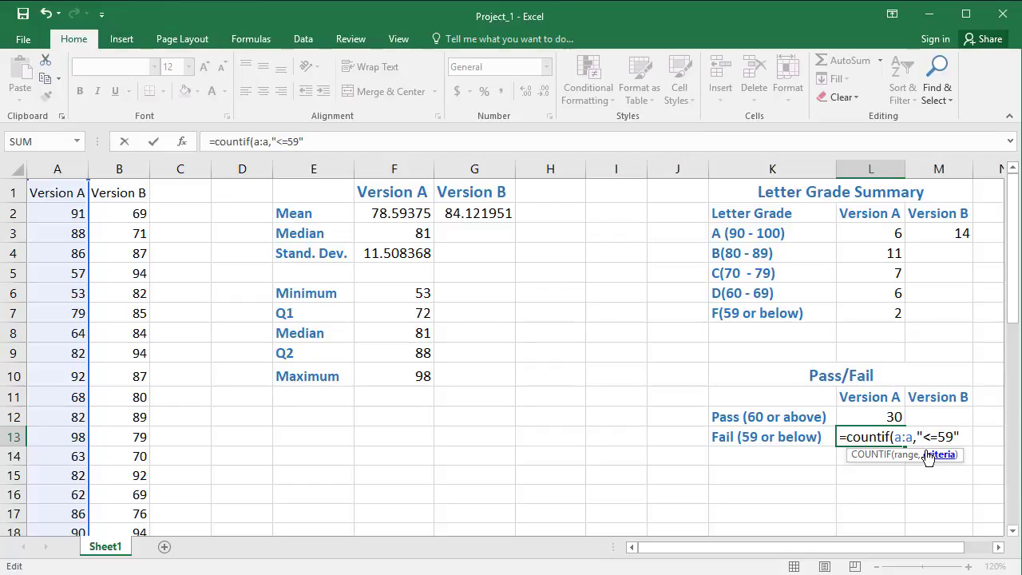
text())
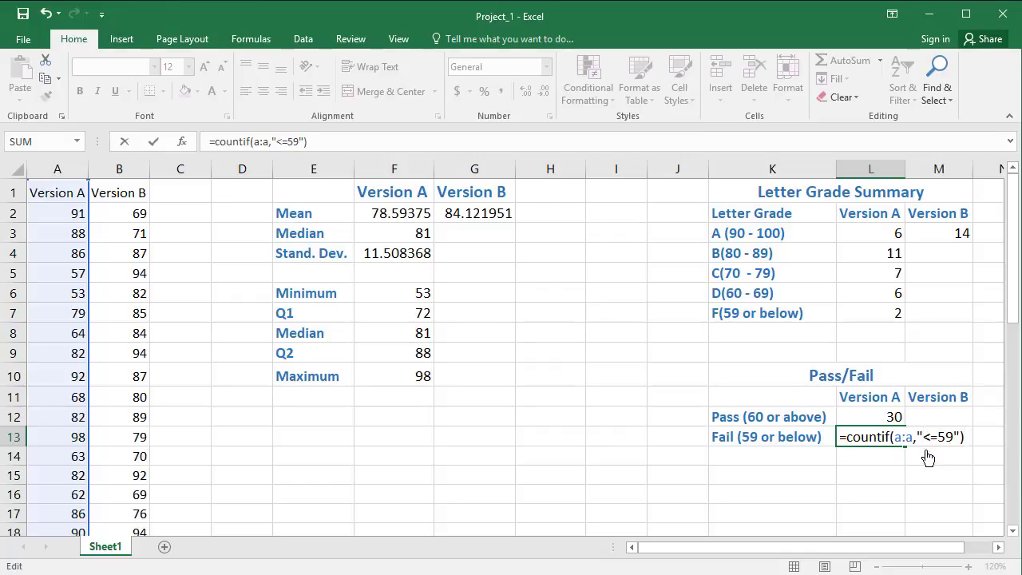
key(Return)
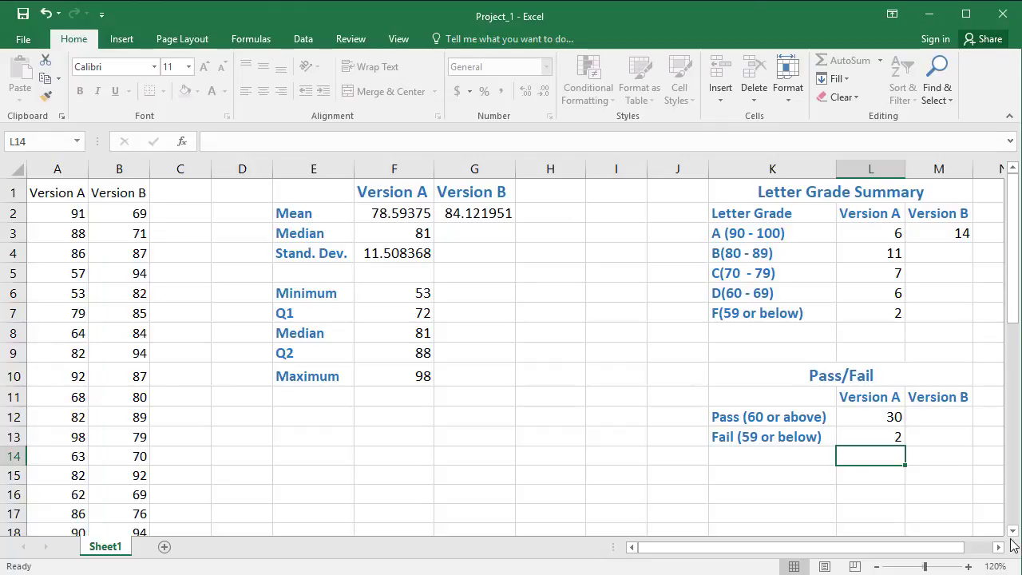
Step: Total the Version A letter grade counts in L8 with a SUM formula over L3:L7
click(891, 330)
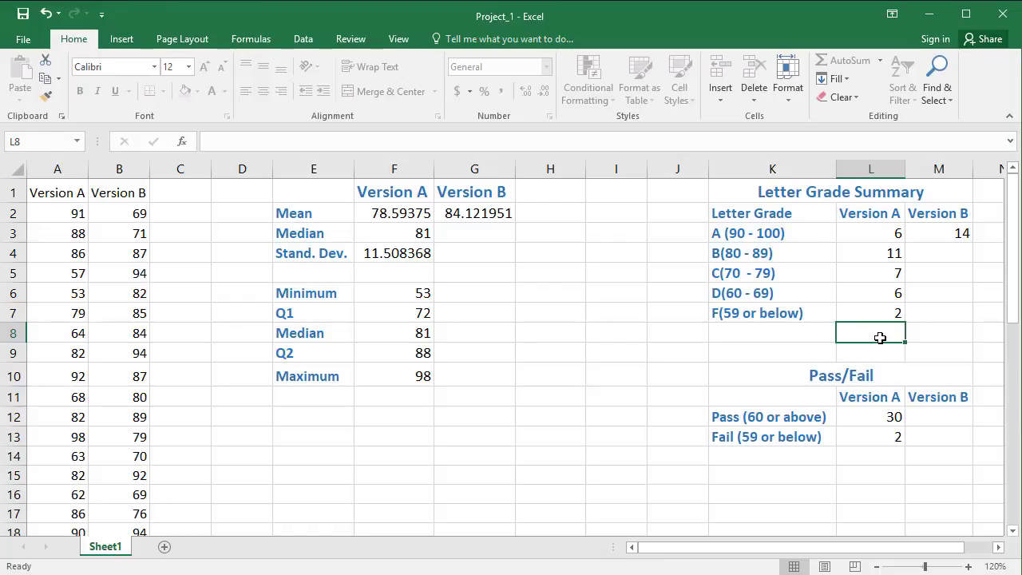
text(=sum)
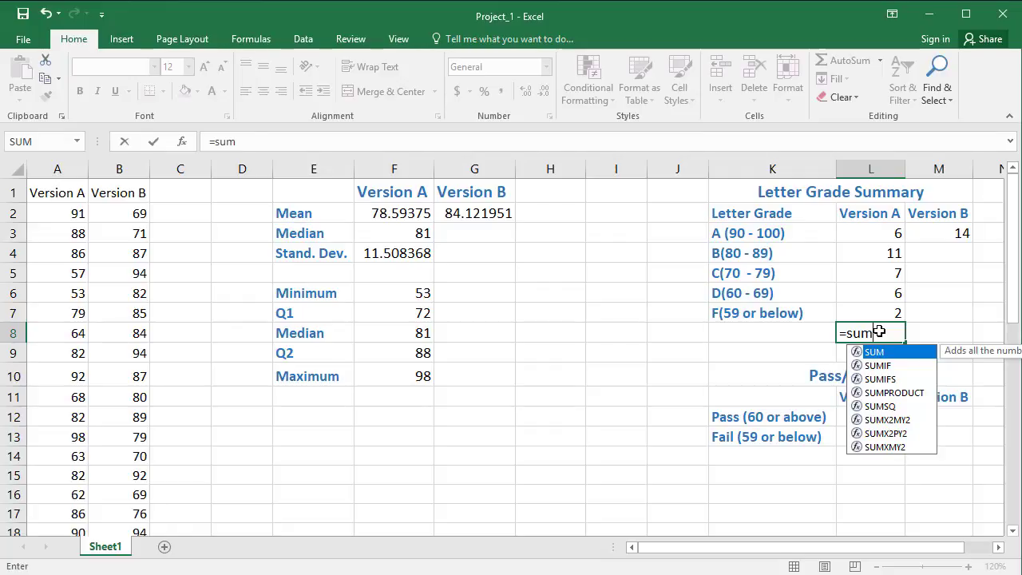
text(()
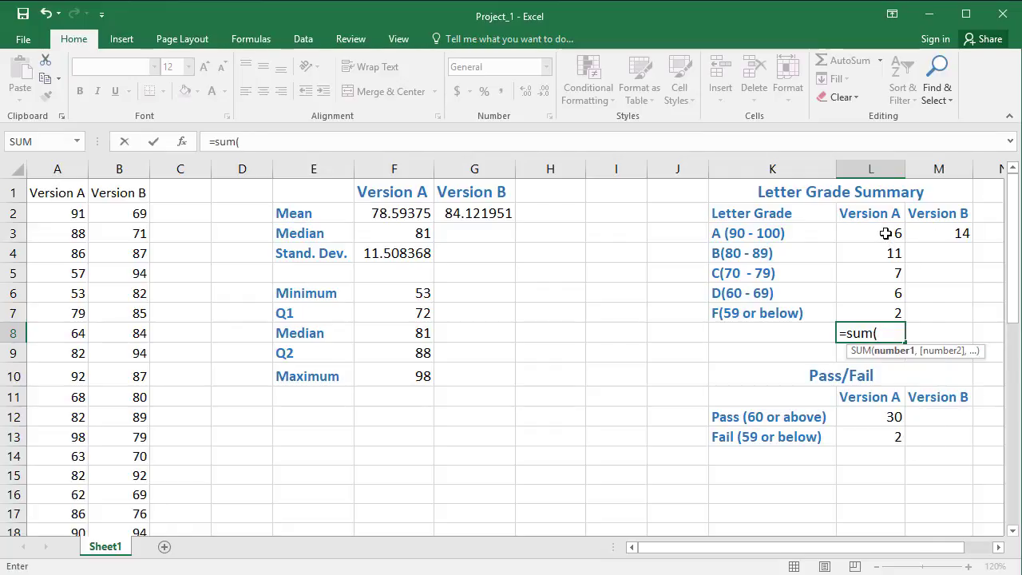
drag(886, 231, 882, 306)
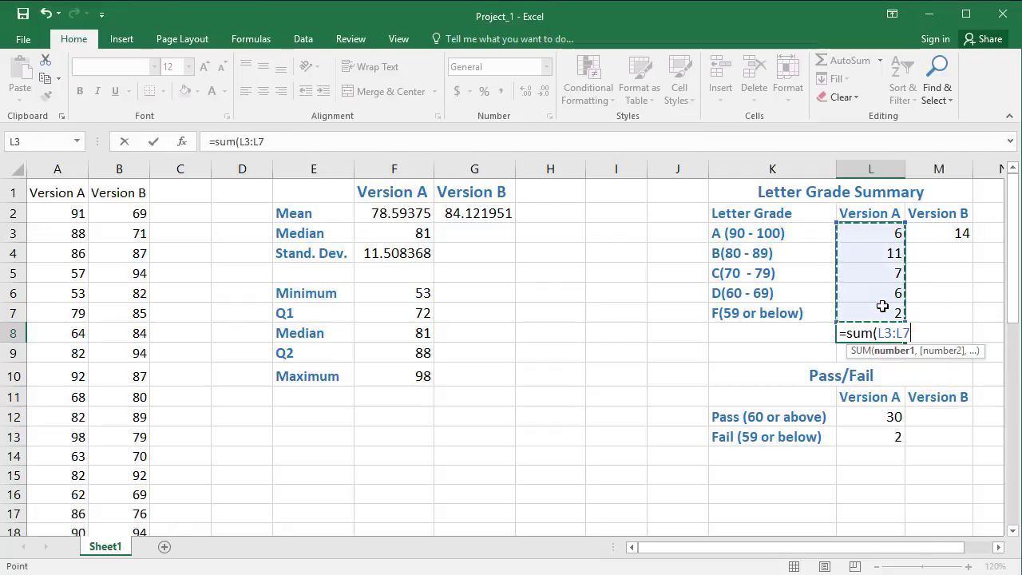
text())
key(Return)
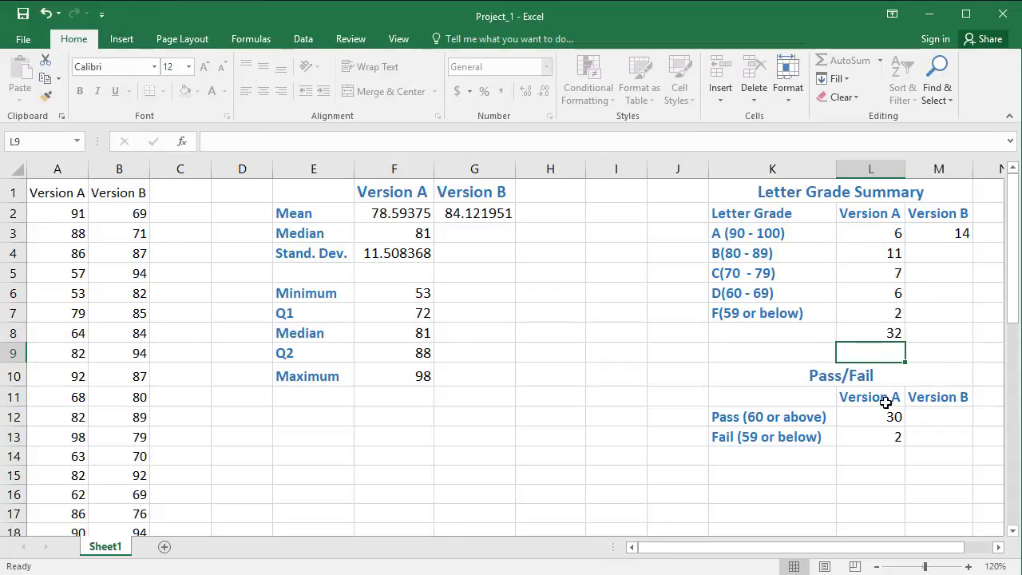
Step: Total the Version A pass and fail counts in L14 with =L12+L13 and check the total against the extent of the column A scores
click(885, 457)
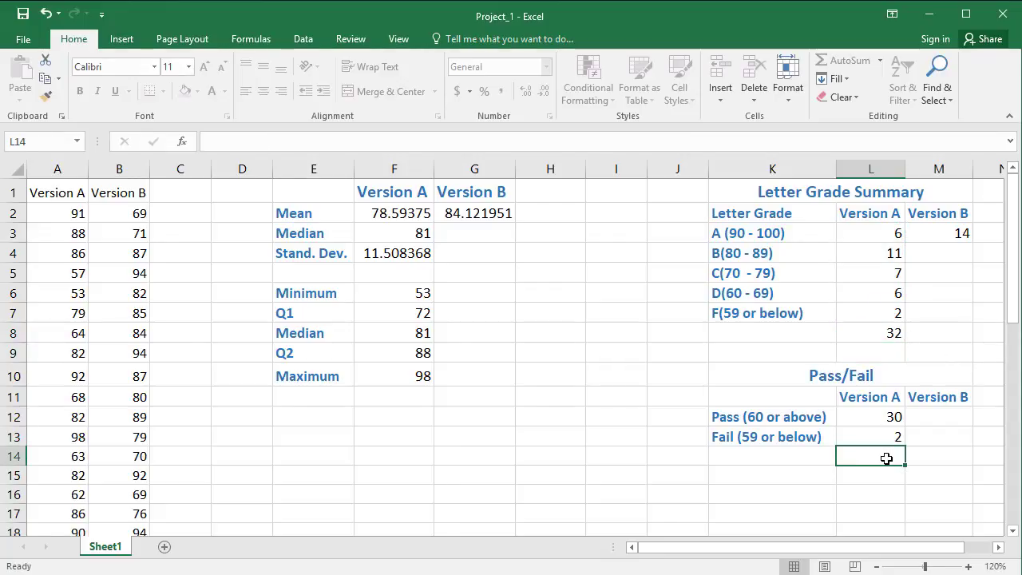
text(=)
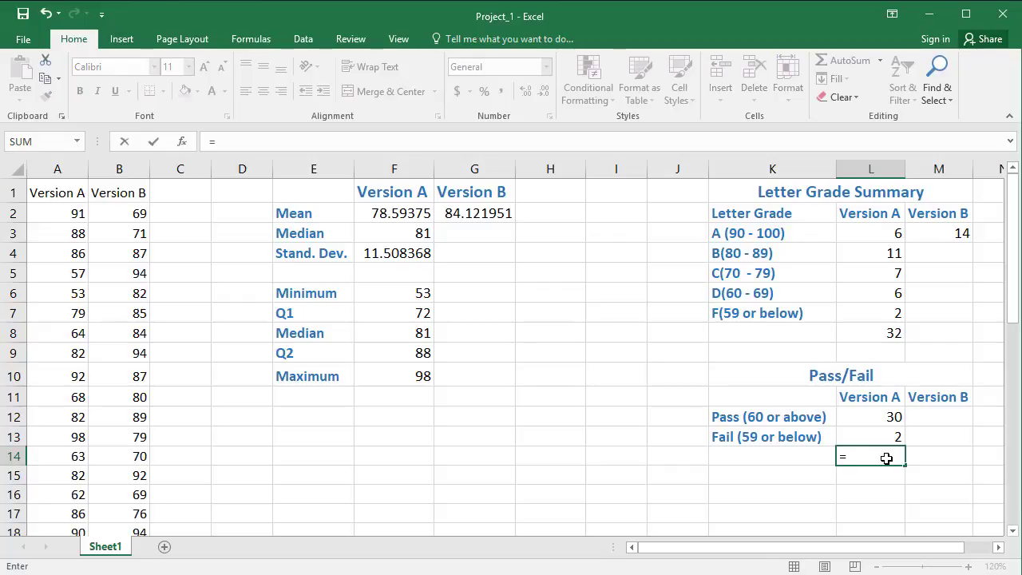
click(889, 416)
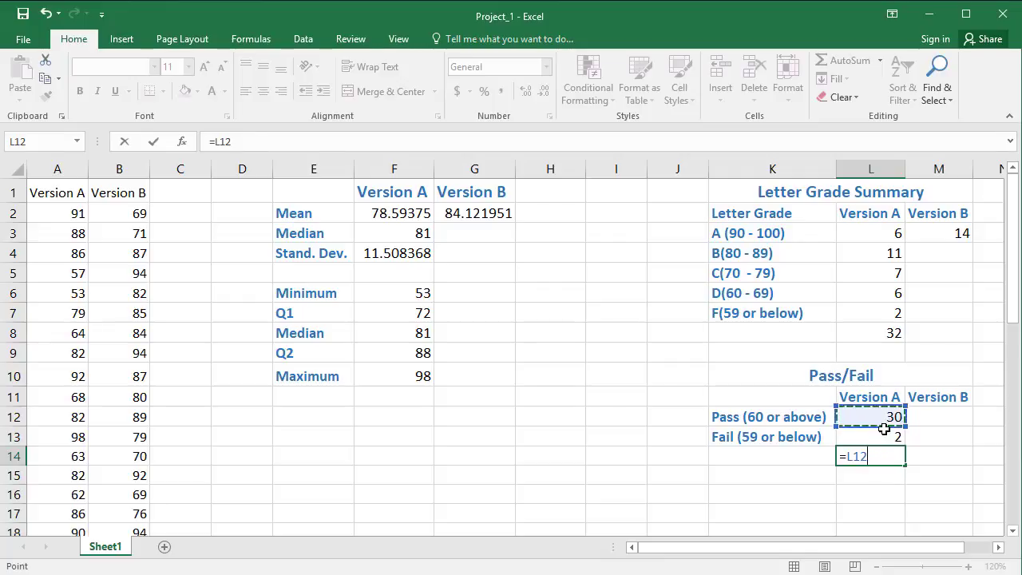
text(+)
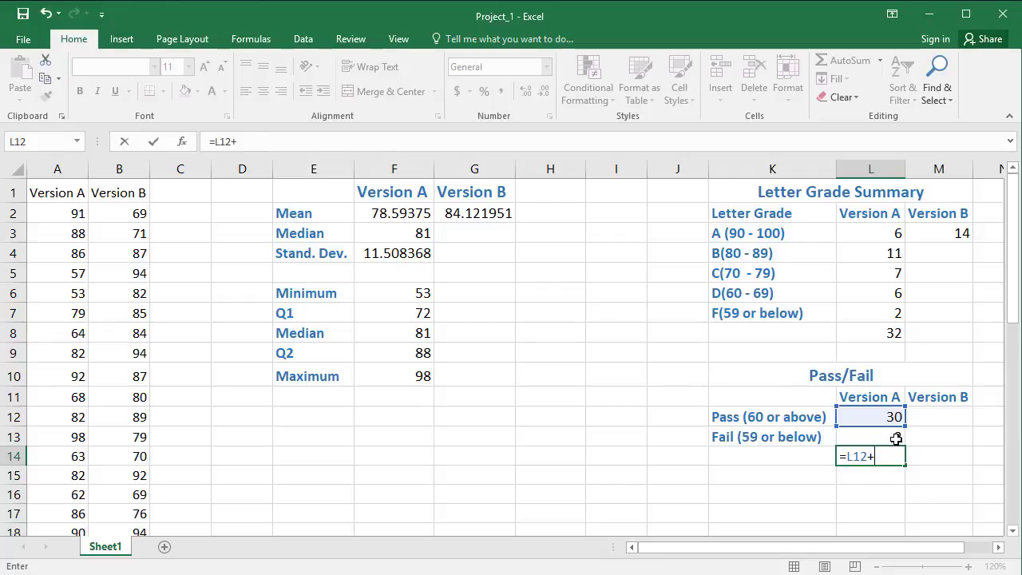
click(898, 435)
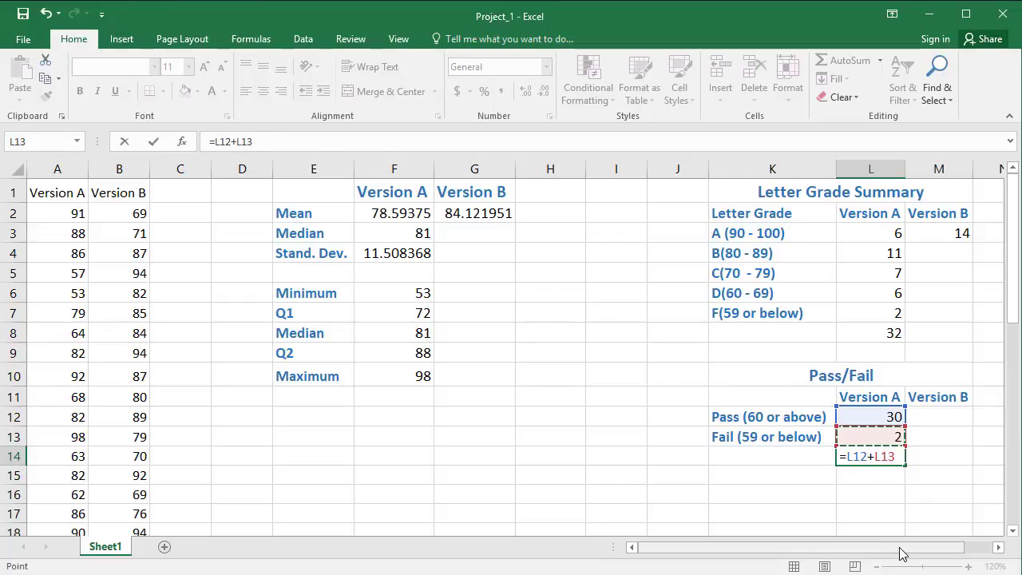
key(Return)
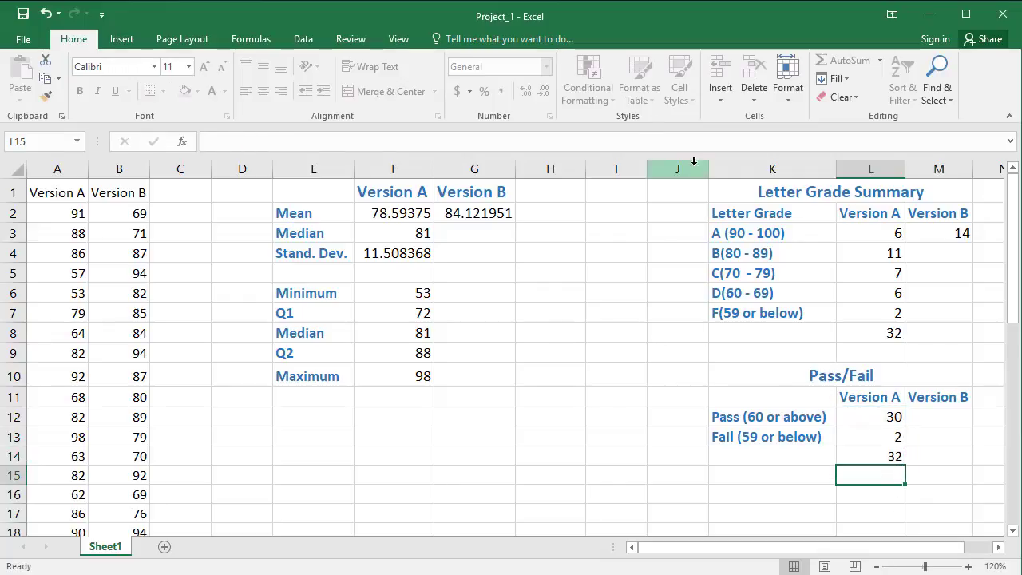
scroll(83, 253, down, 4)
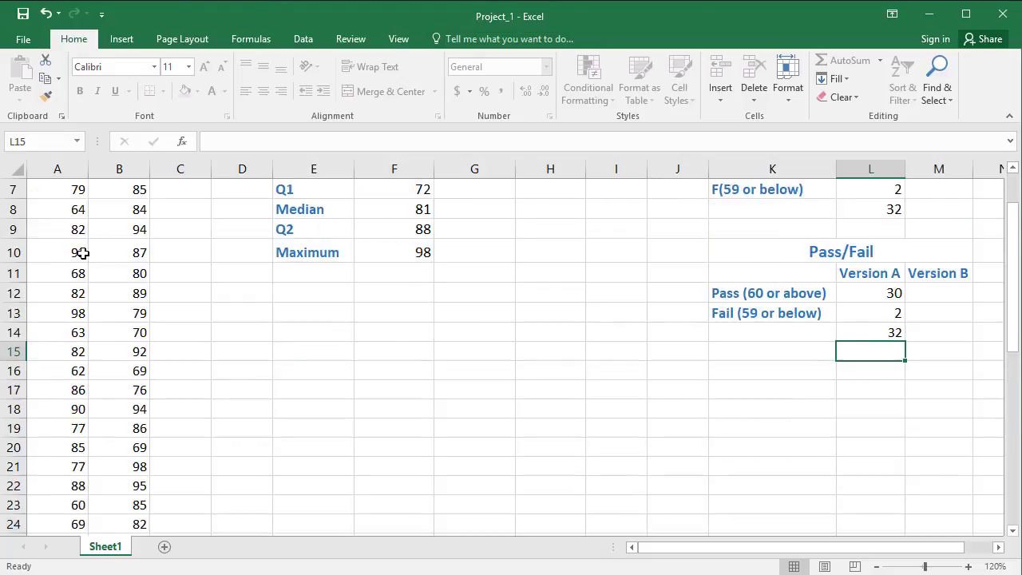
scroll(83, 253, down, 5)
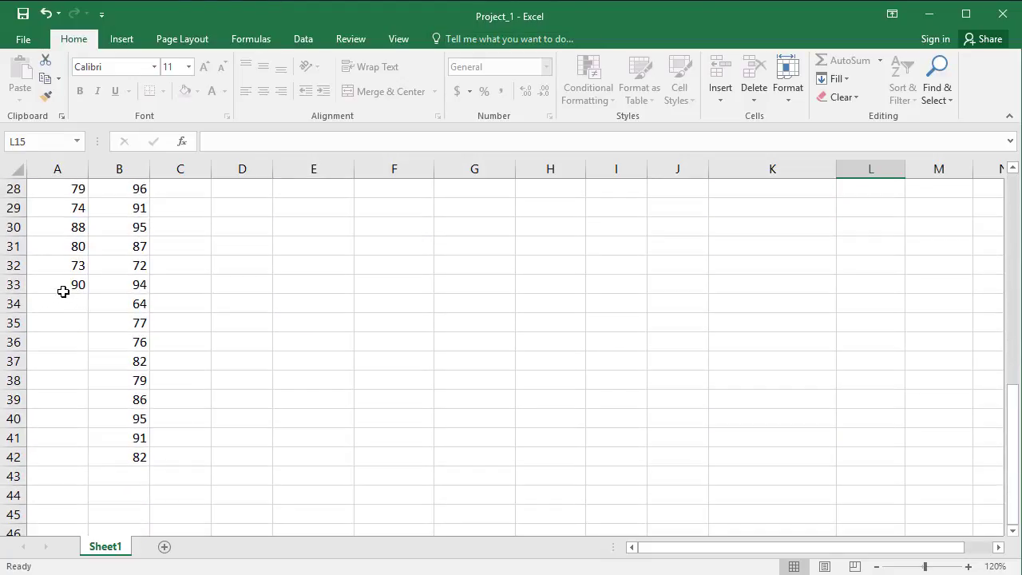
scroll(69, 274, up, 9)
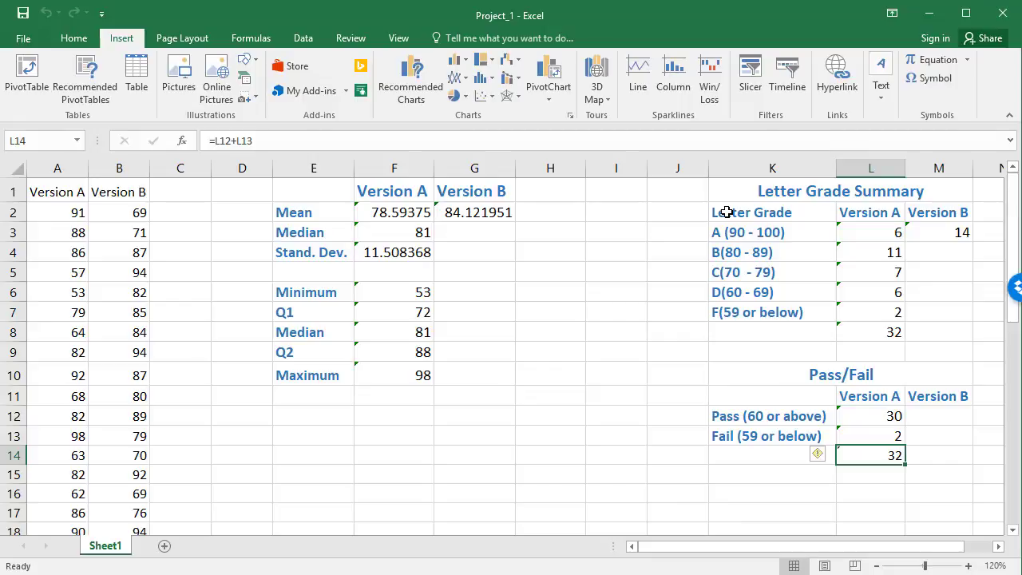
Step: Insert a 3-D pie chart of the Version A letter grade counts from the range K2:L7
drag(727, 212, 866, 313)
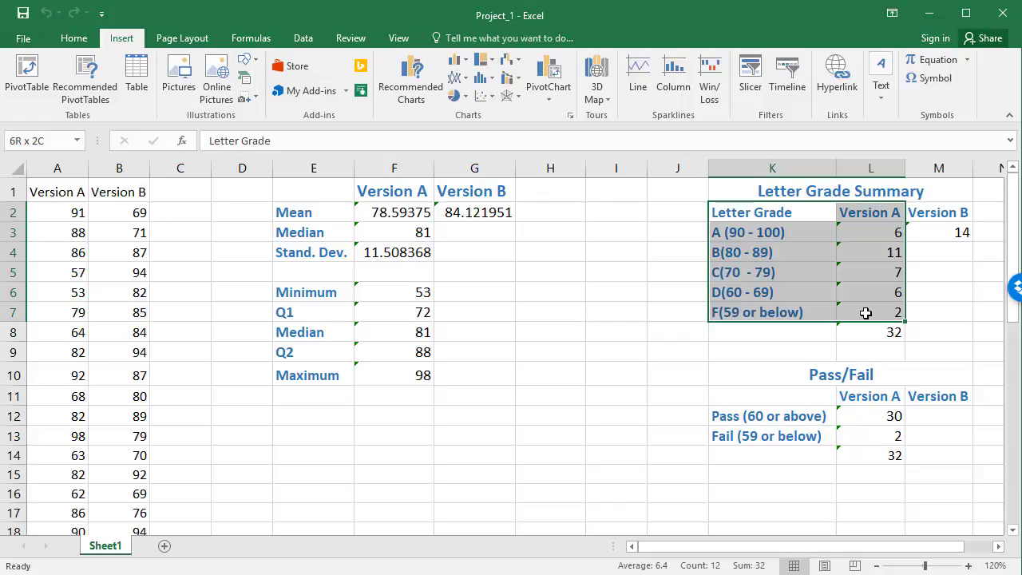
drag(866, 313, 866, 313)
click(464, 97)
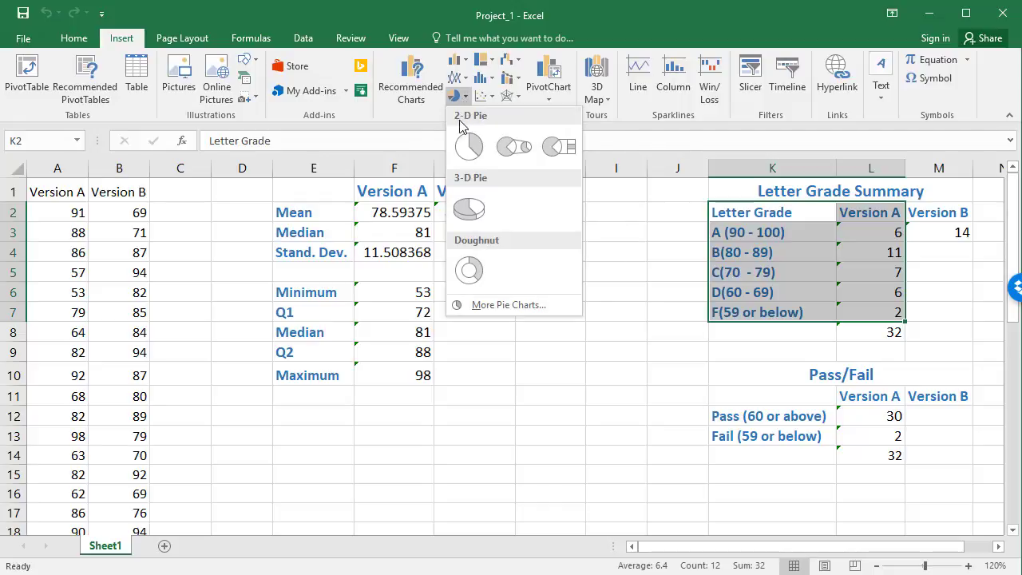
click(471, 210)
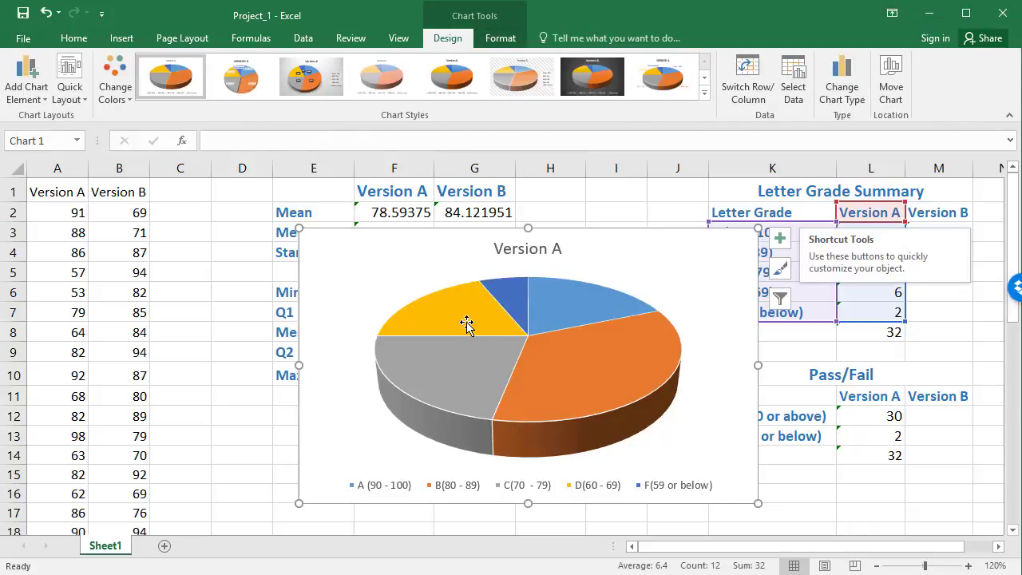
Step: Add plain data labels to the slices of the Version A pie chart
mouse_move(464, 323)
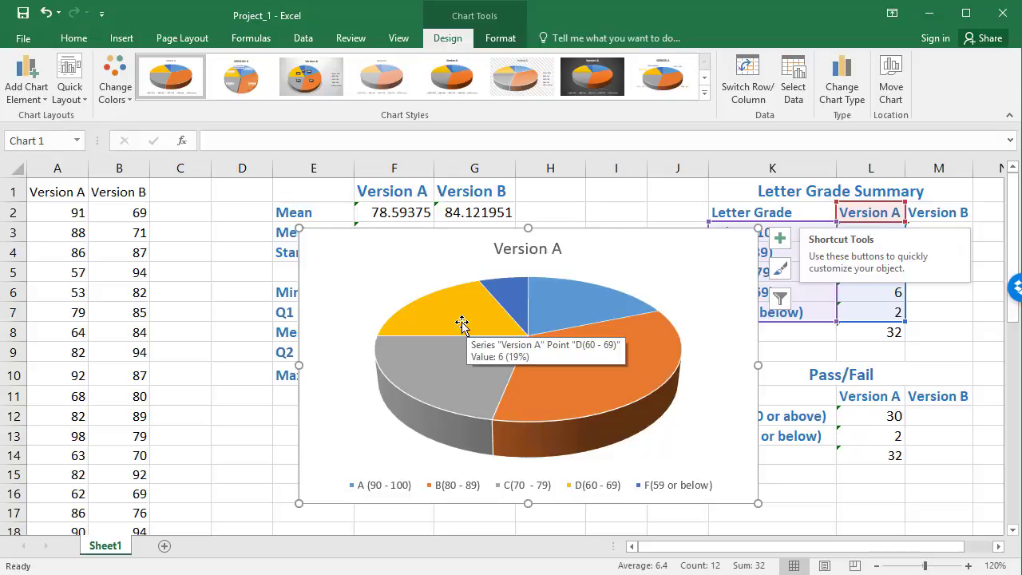
mouse_move(453, 411)
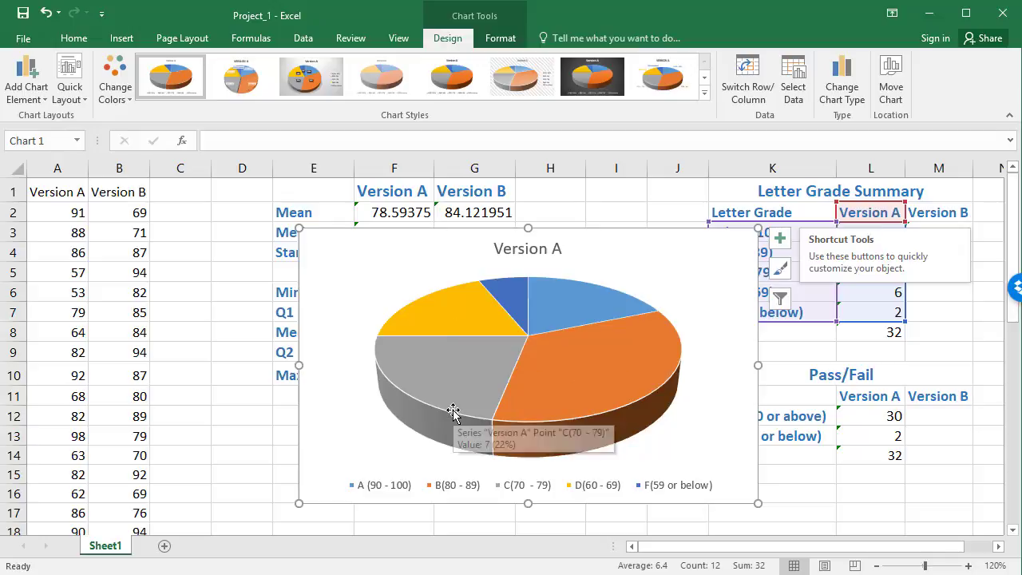
right_click(454, 368)
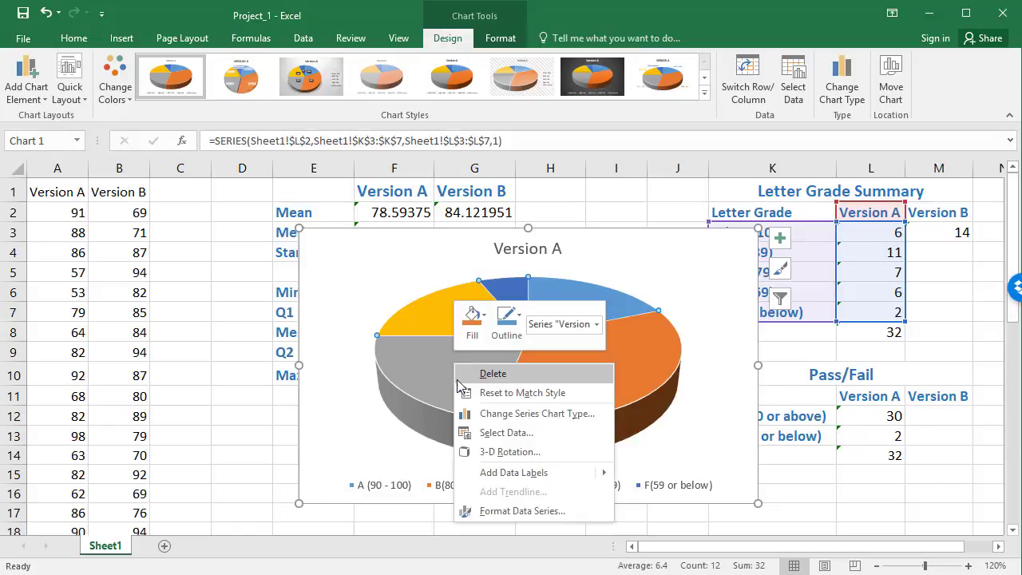
mouse_move(500, 487)
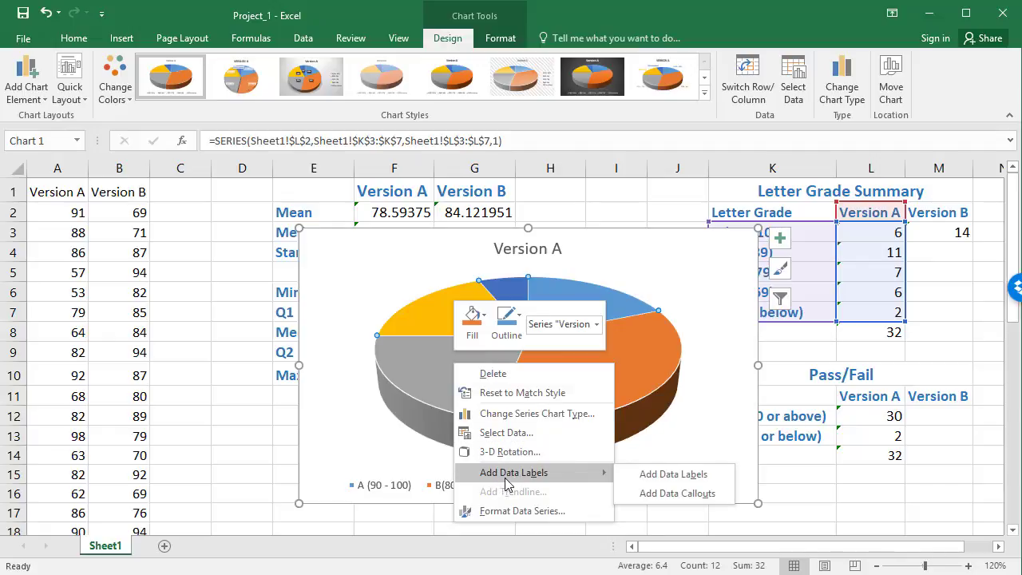
click(651, 479)
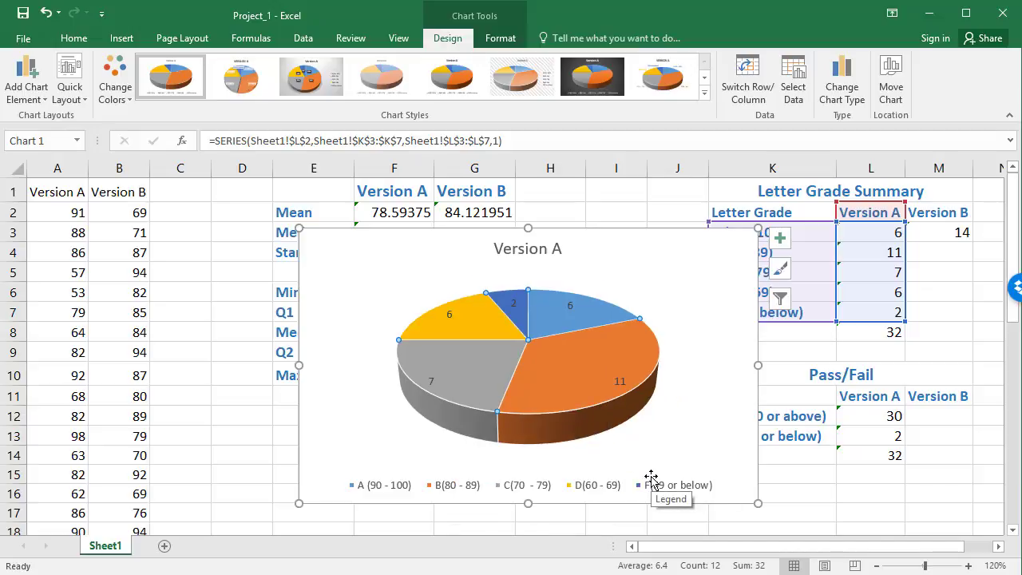
Step: Format the pie chart's data labels to show Percentage instead of Value, with leader lines kept on
click(432, 382)
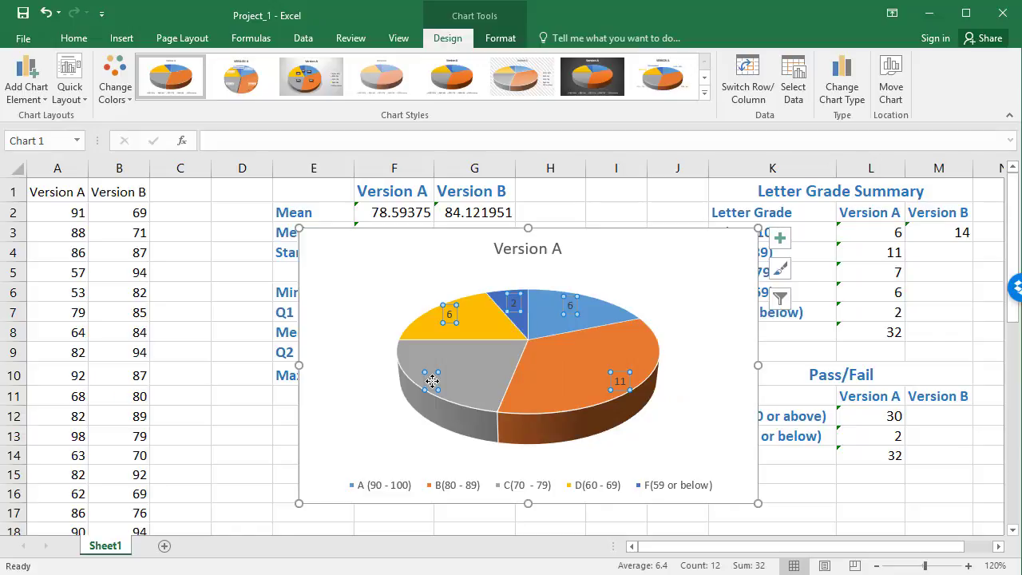
right_click(432, 382)
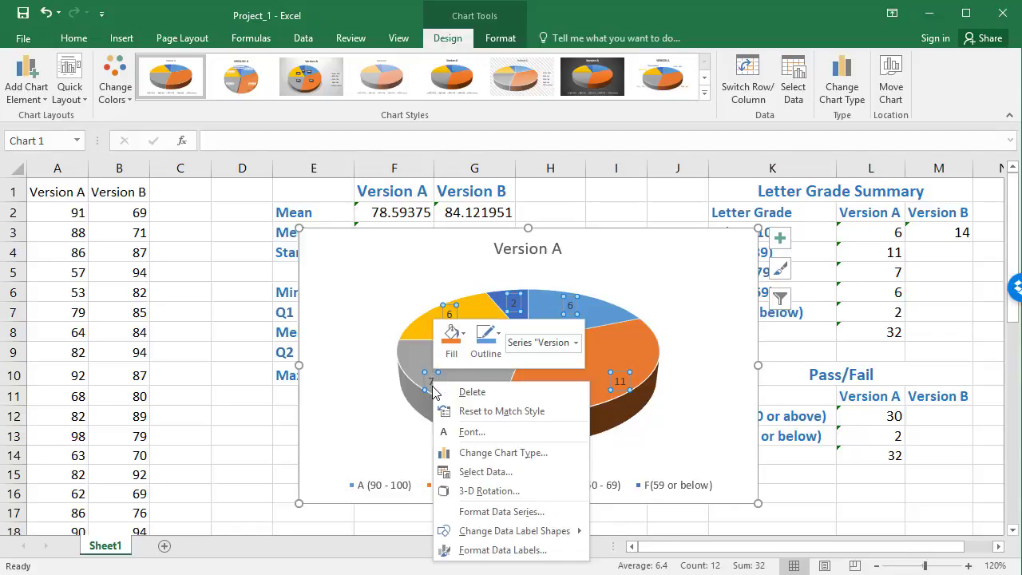
click(492, 552)
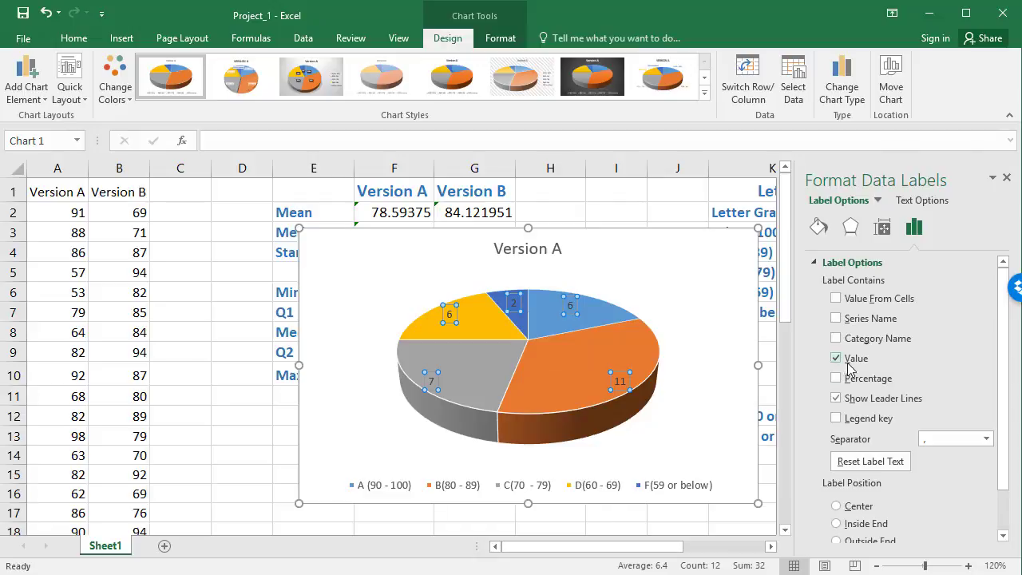
click(836, 358)
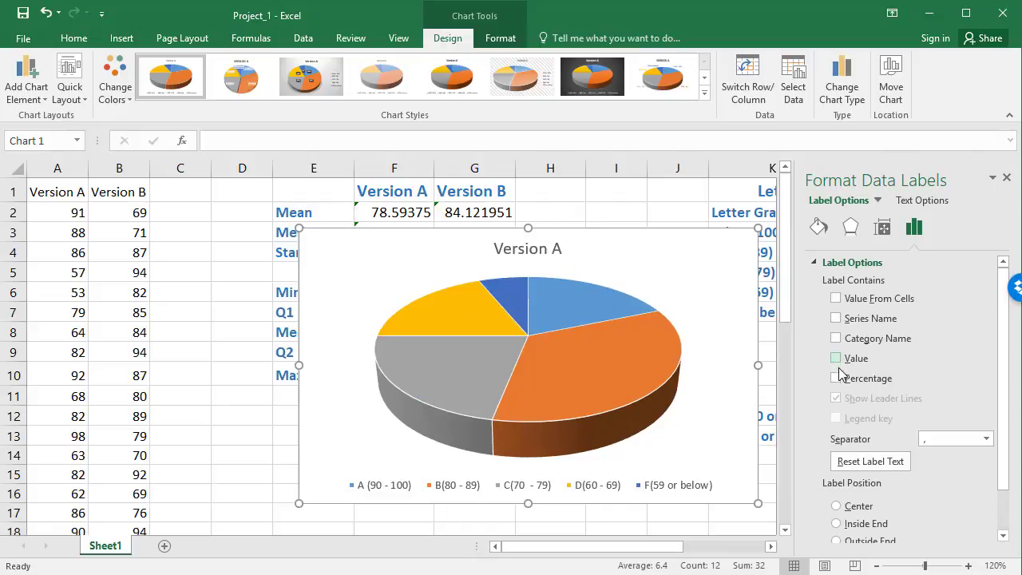
click(835, 378)
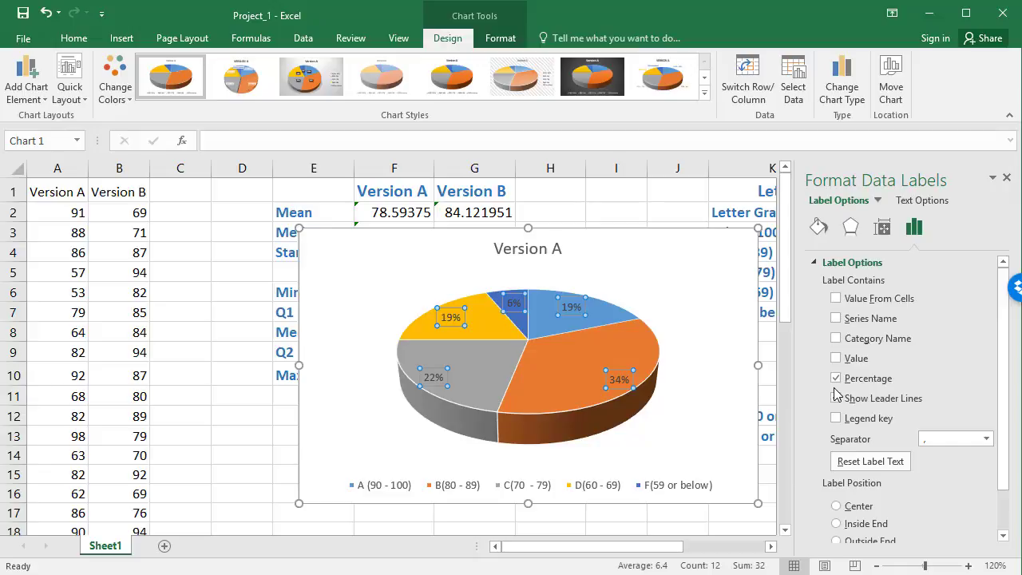
click(835, 396)
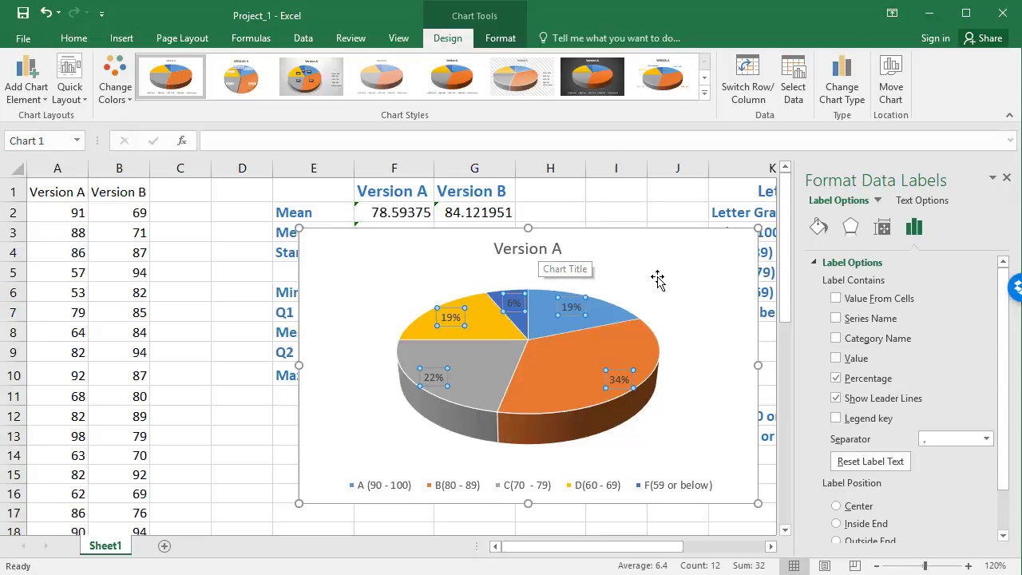
Step: Replace the pie chart's title with "Distribution of Letter Grades for Version A of a Test"
click(542, 250)
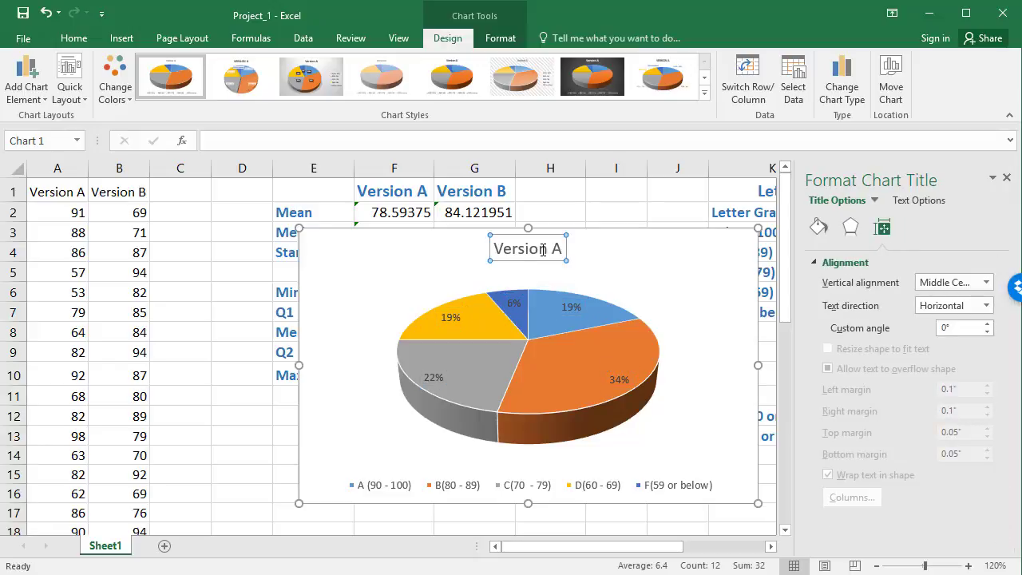
triple_click(542, 250)
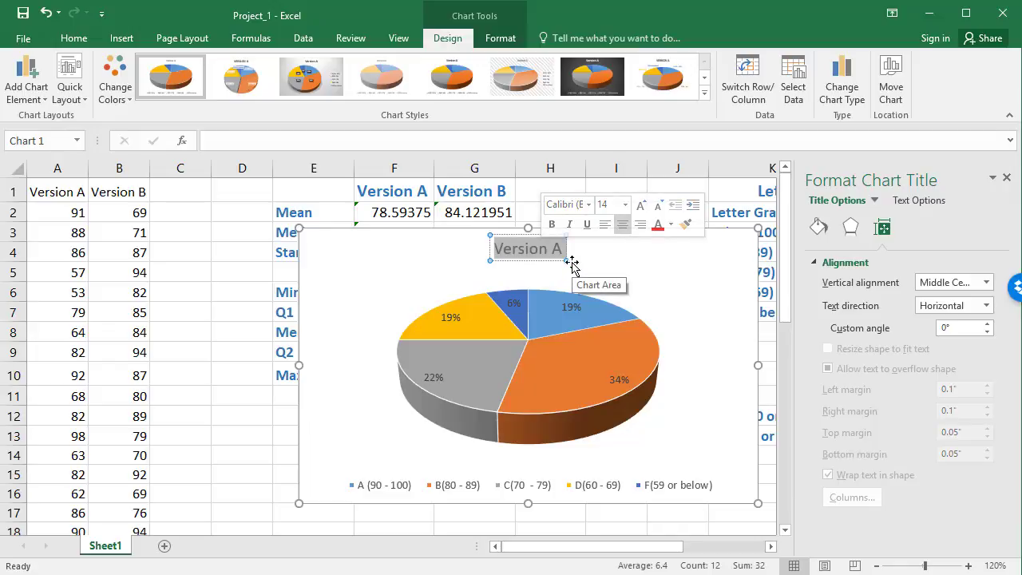
text(Di)
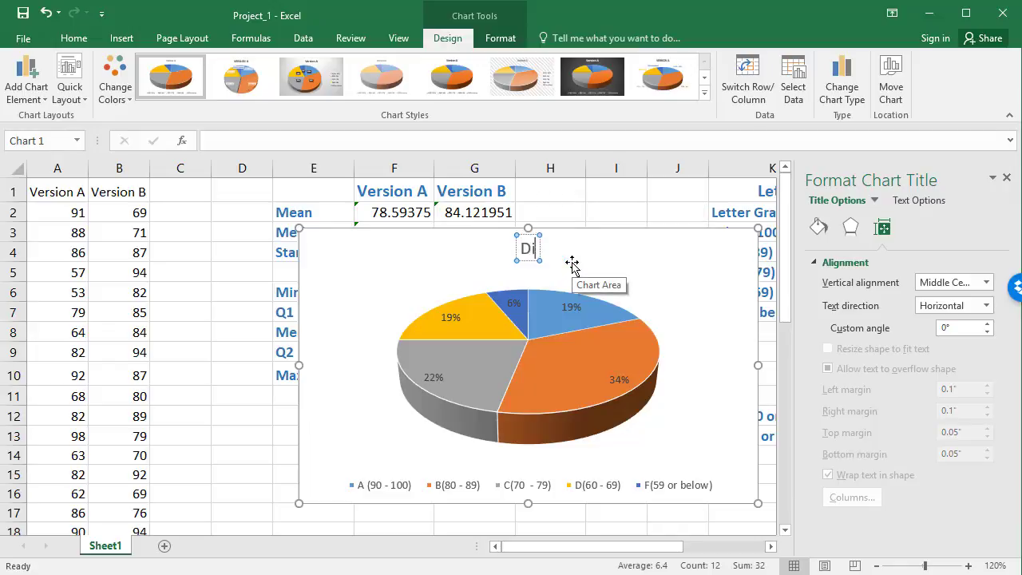
text(stributi)
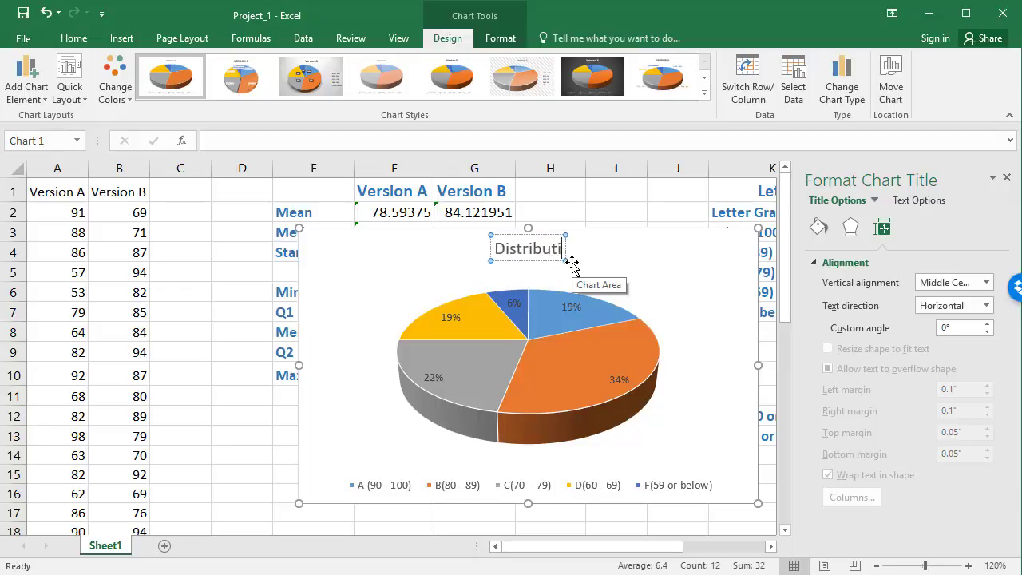
text(on of Lette)
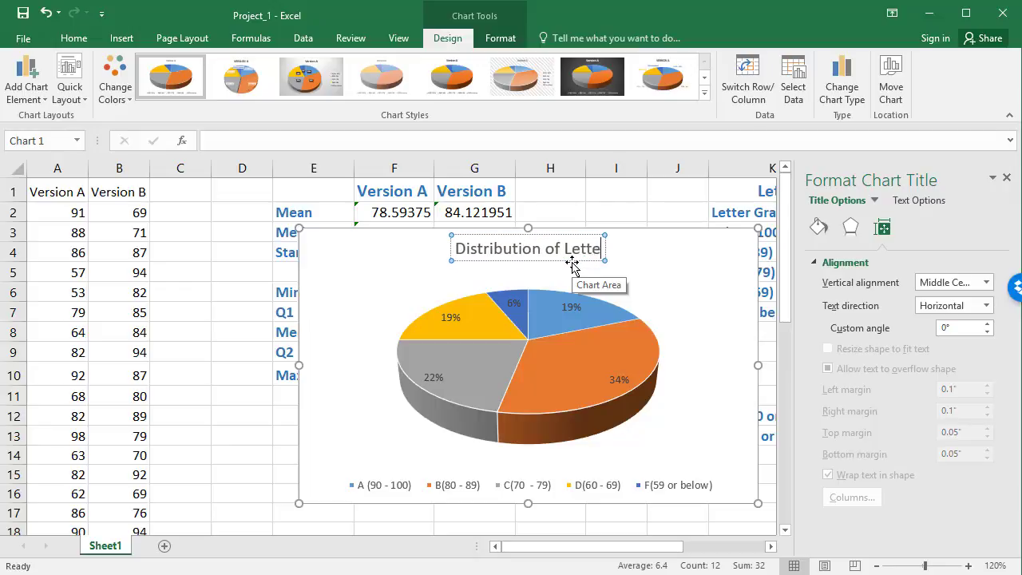
text(r Grades)
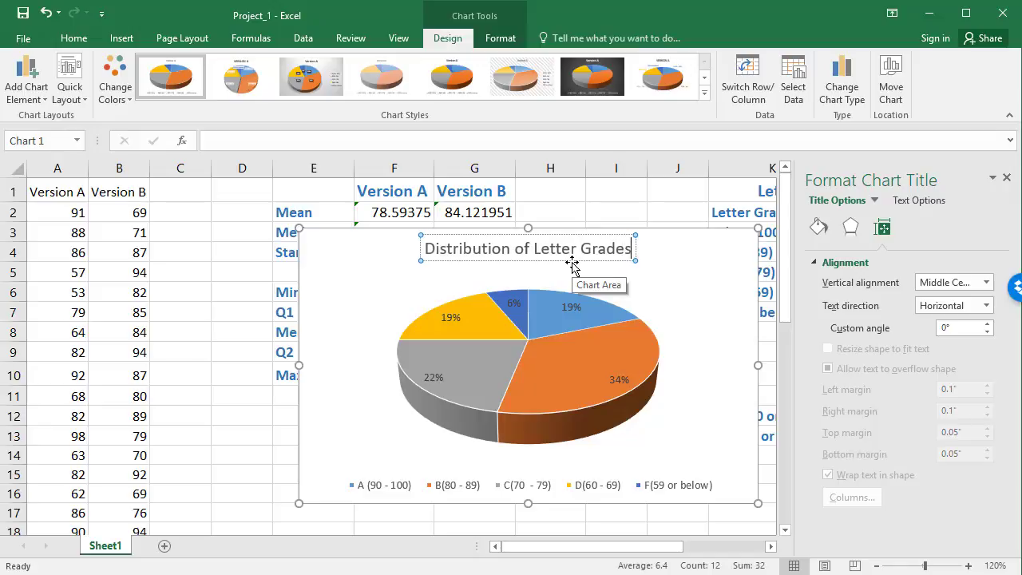
text( f)
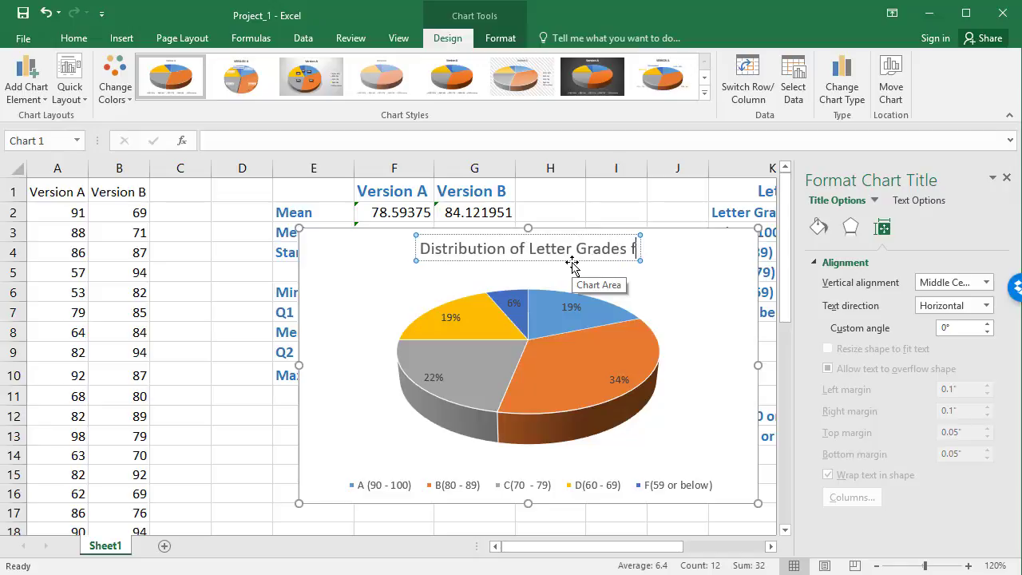
text(or Version)
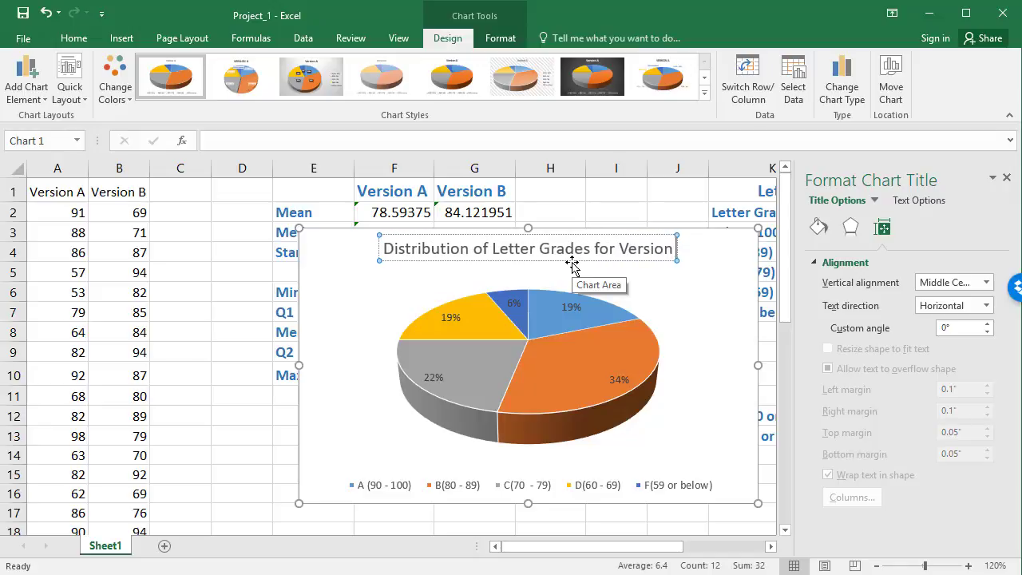
text( A of a tes)
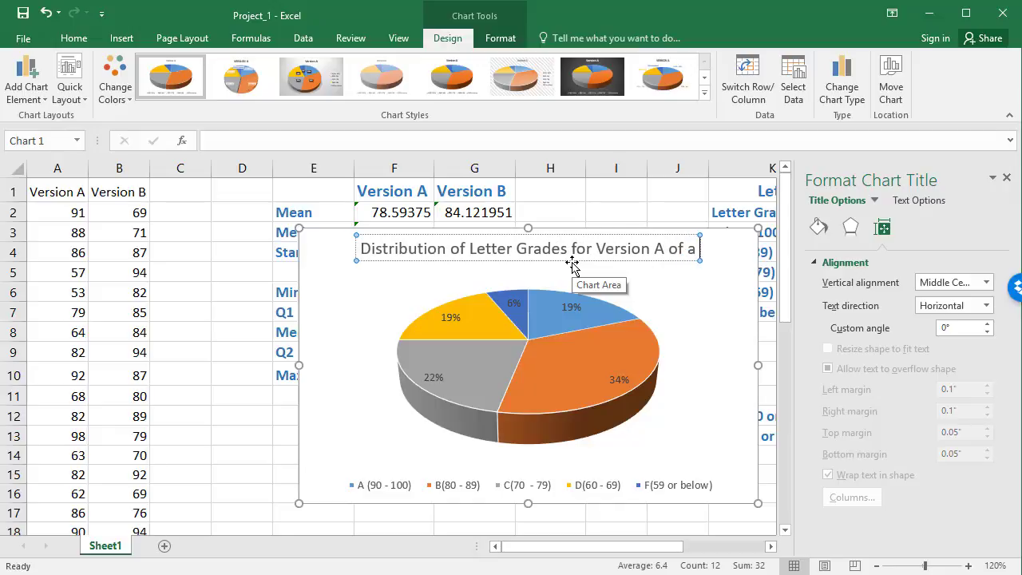
key(BackSpace)
key(BackSpace)
key(BackSpace)
text(T)
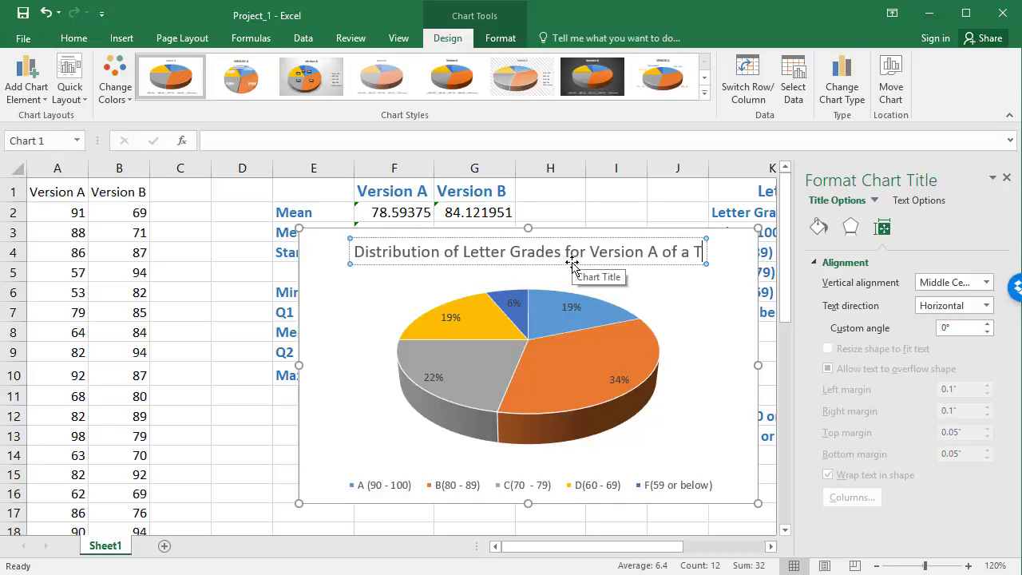
text(est)
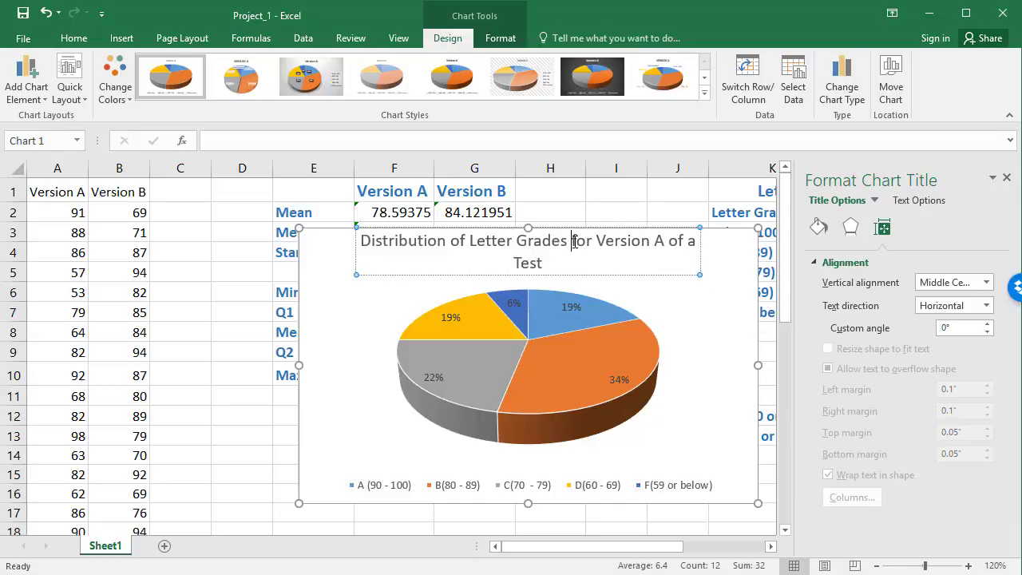
Step: Break the pie chart's title before "for Version A of a Test" so it splits over two lines
click(571, 242)
key(Return)
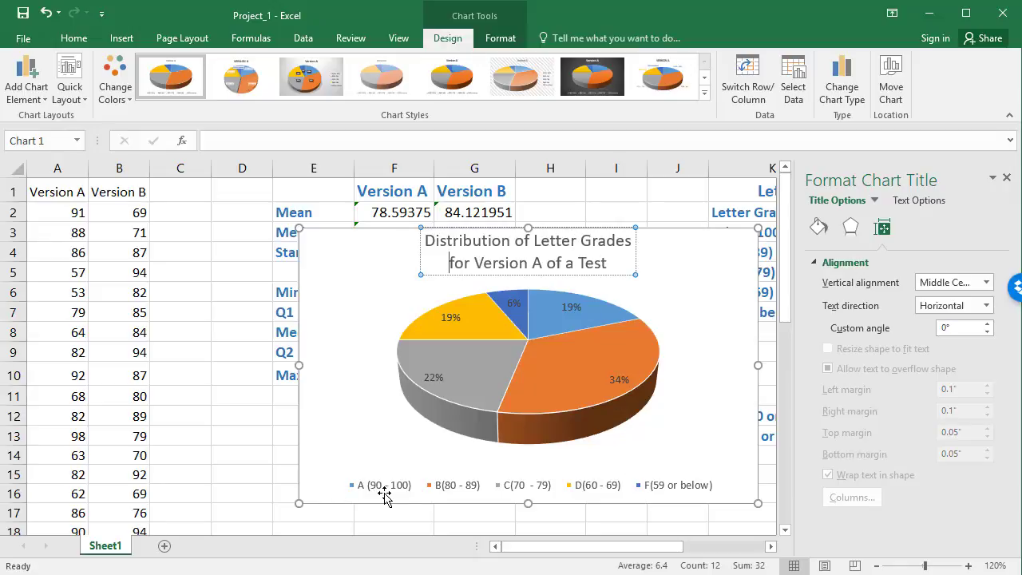
click(581, 389)
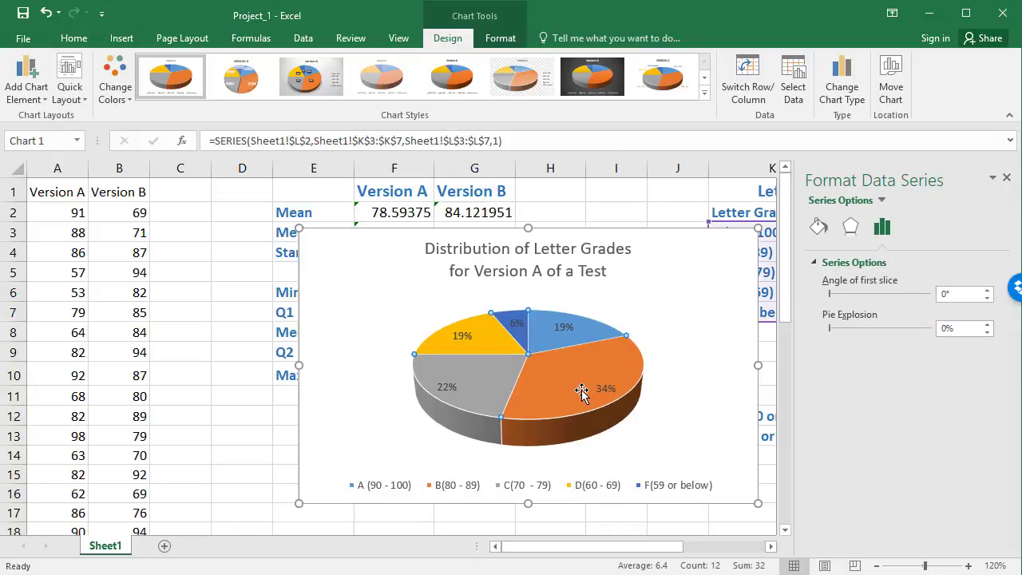
click(610, 391)
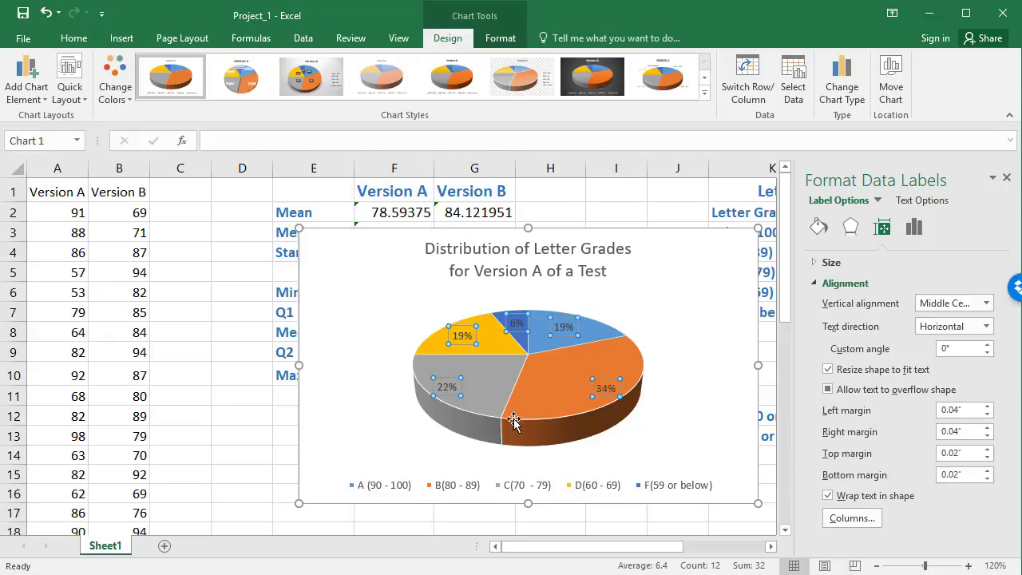
click(605, 389)
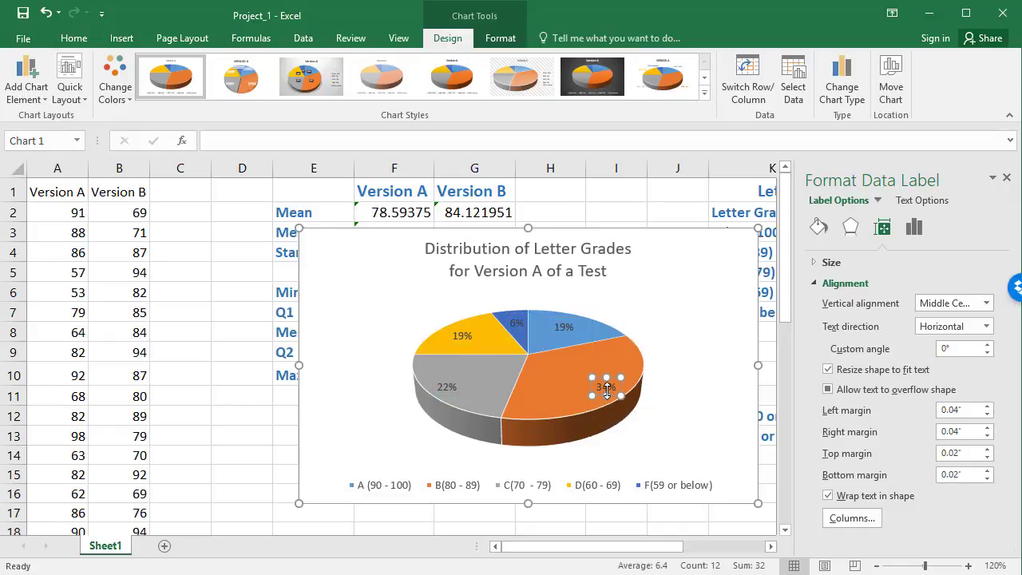
click(450, 388)
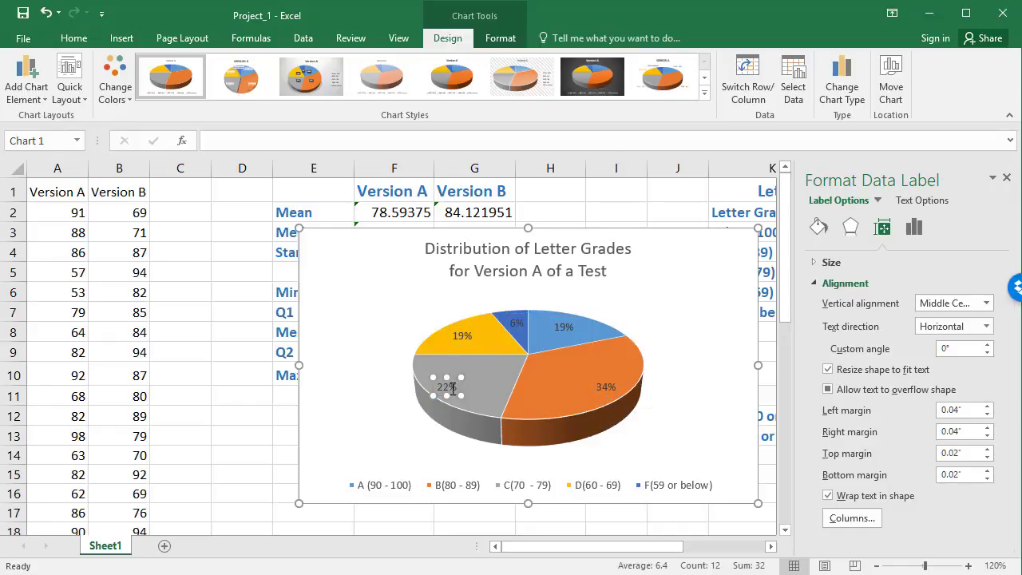
click(462, 336)
click(516, 322)
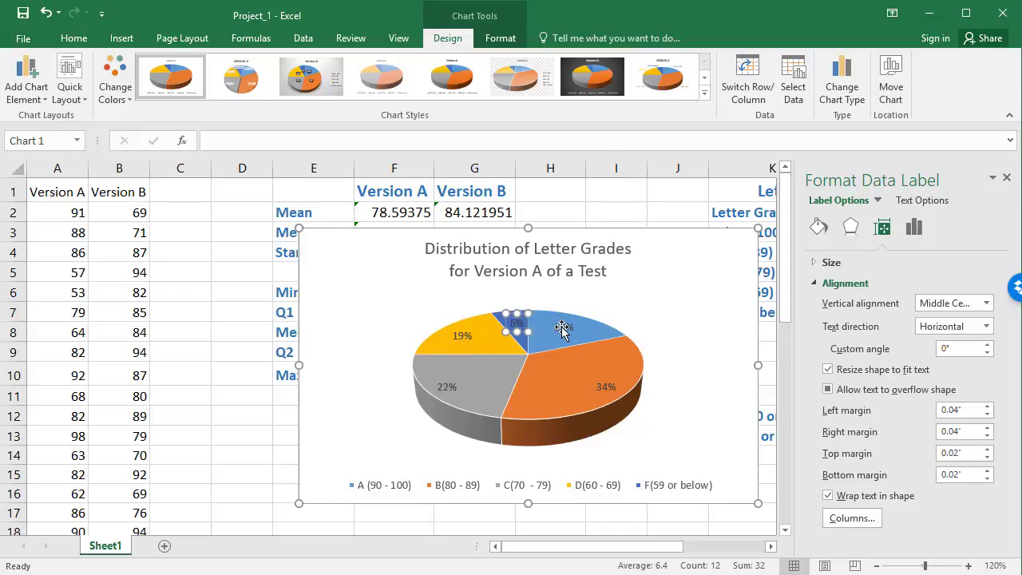
Step: Format the letter grade pie chart's data labels to include Category Name along with Percentage
click(668, 390)
click(607, 387)
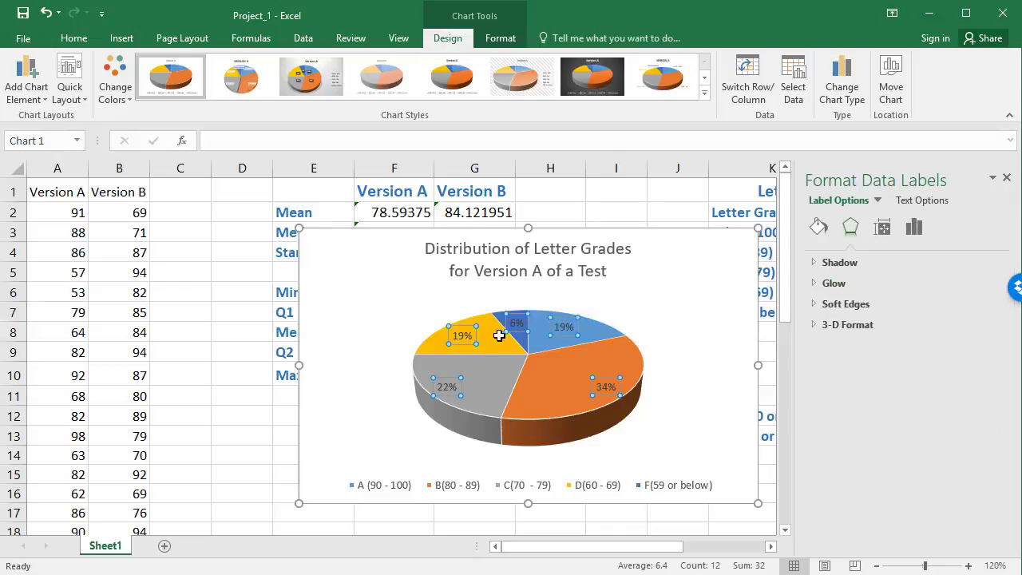
right_click(607, 389)
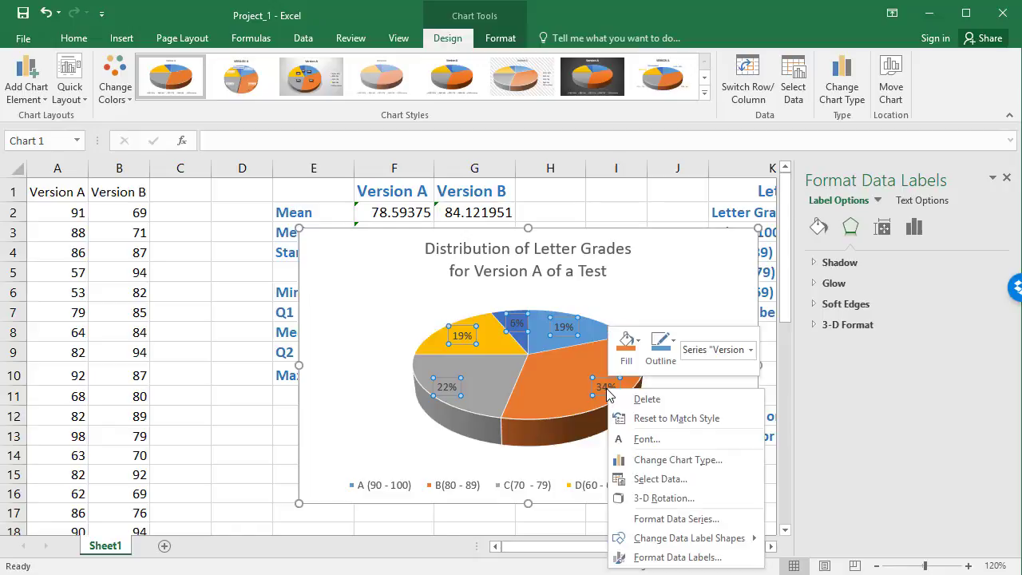
click(661, 557)
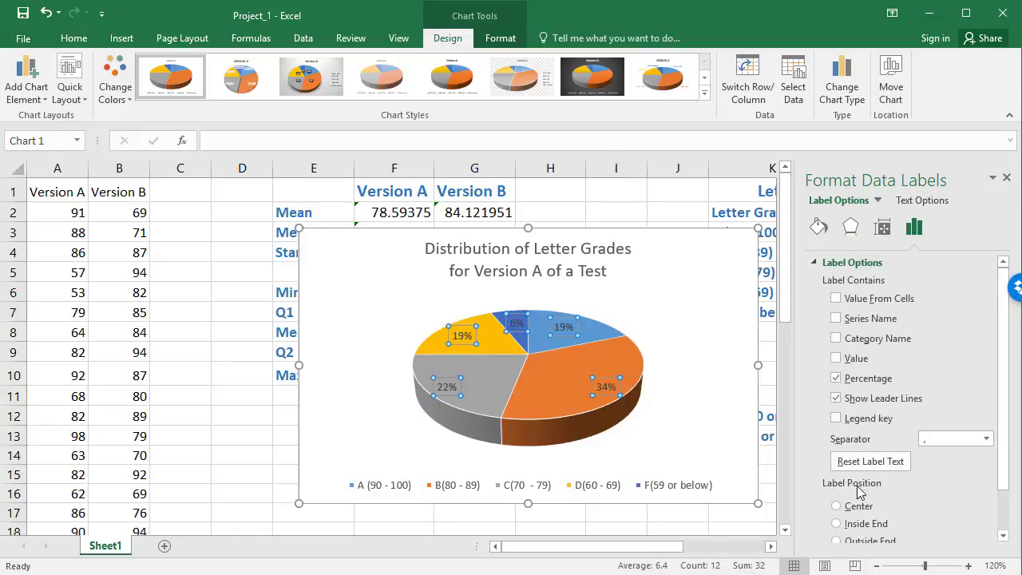
click(836, 339)
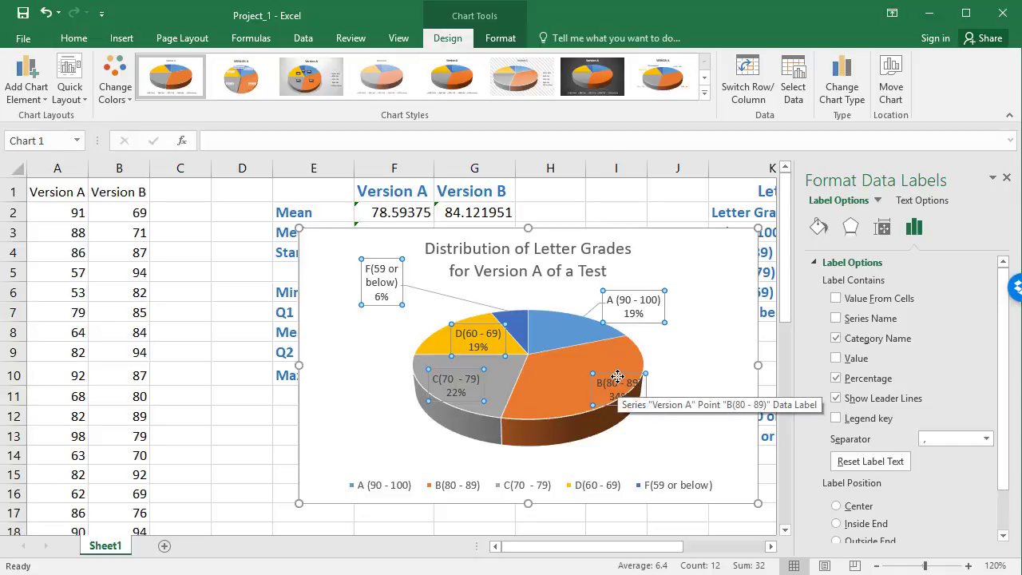
Step: Move the B(80 - 89) data label further inside its slice and close the chart formatting pane
drag(611, 383, 597, 368)
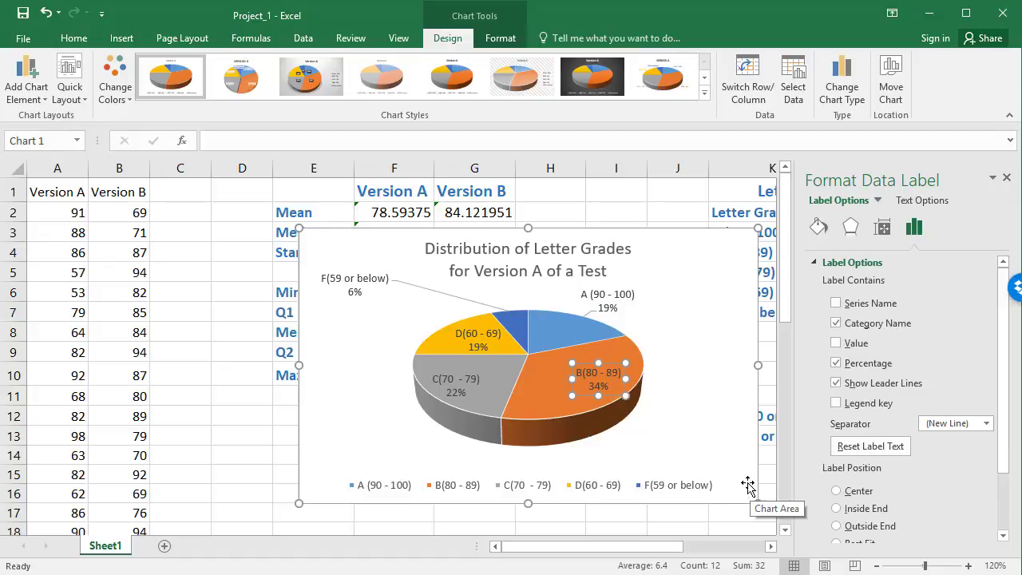
click(719, 395)
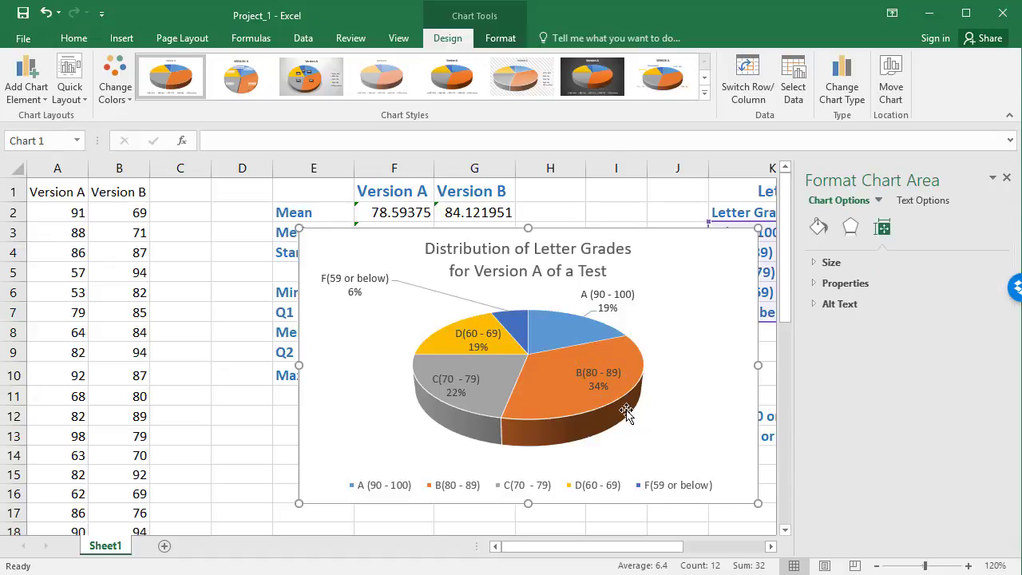
mouse_move(631, 402)
click(1006, 178)
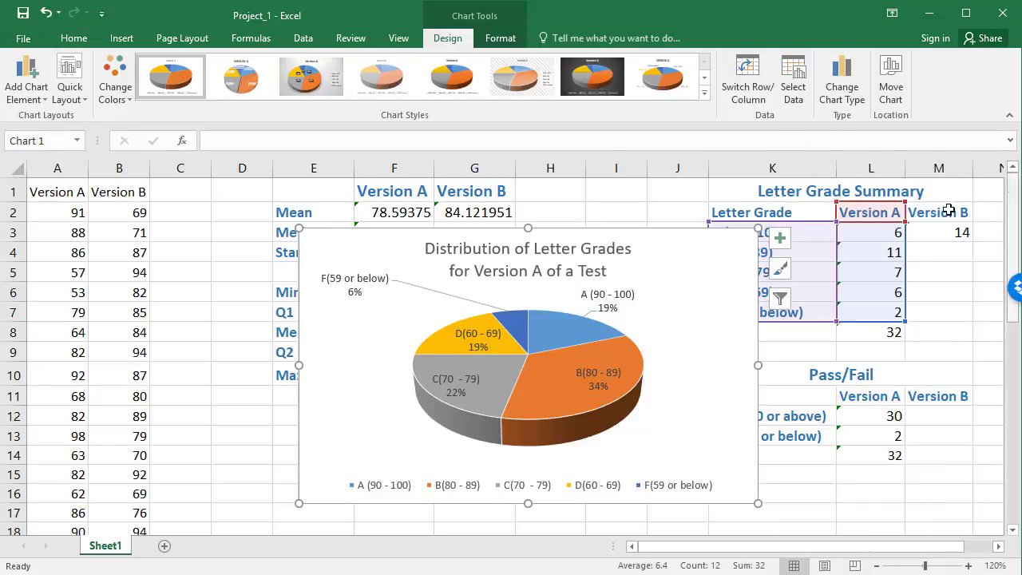
click(950, 337)
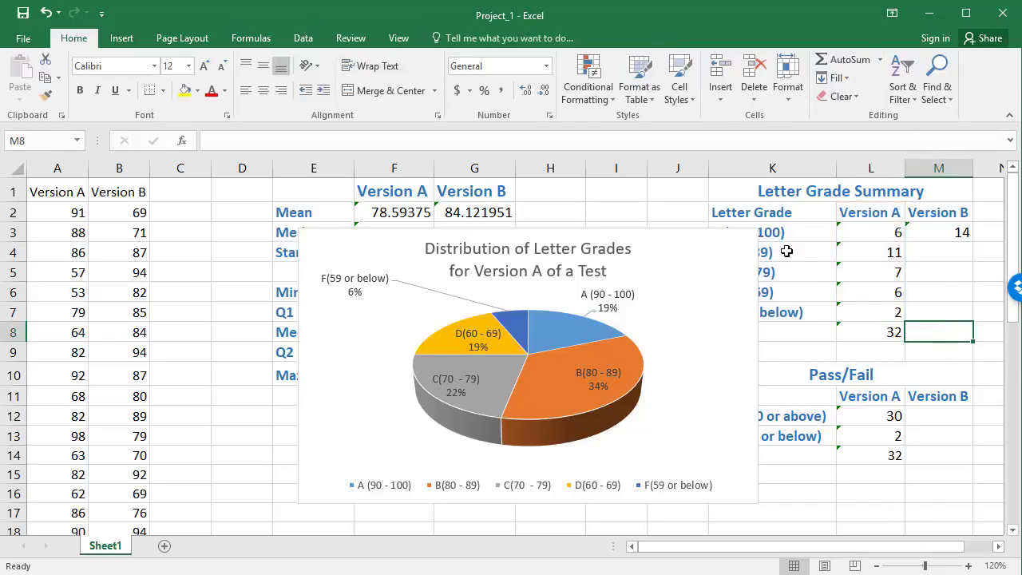
Step: Move the letter grade pie chart away from the Letter Grade Summary and Pass/Fail tables so they are uncovered
drag(953, 548, 1001, 549)
drag(643, 267, 485, 295)
click(577, 323)
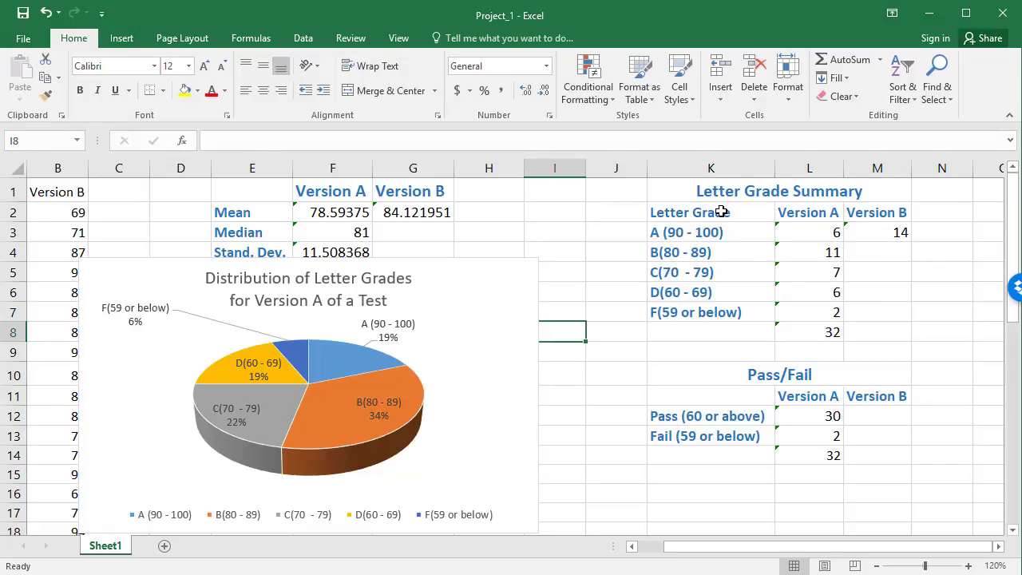
Step: Select the non-adjacent ranges K2:K7 and M2:M7 as source data for a Version B letter grade chart
drag(721, 212, 729, 307)
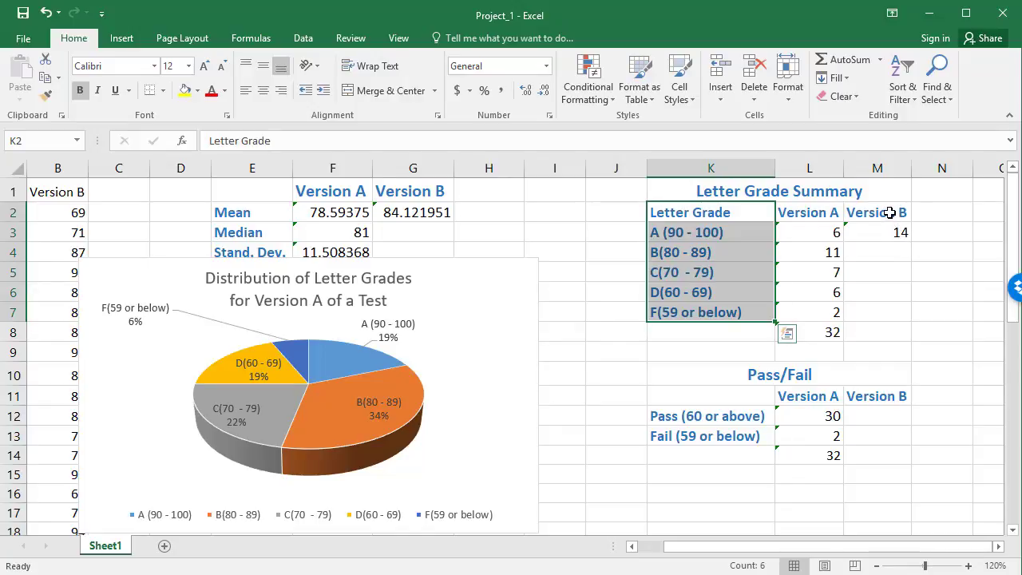
drag(887, 211, 886, 307)
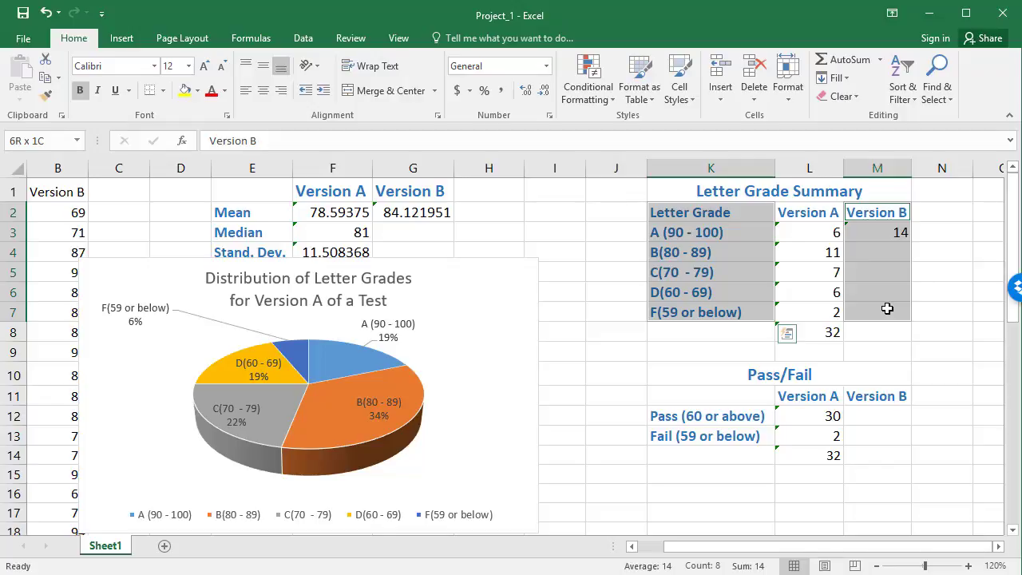
drag(887, 308, 889, 308)
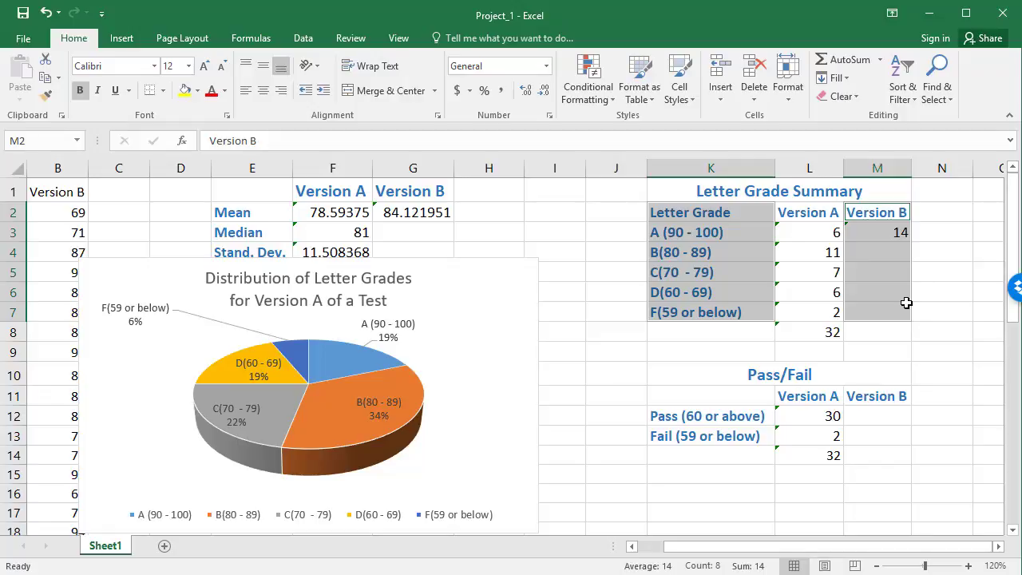
click(132, 40)
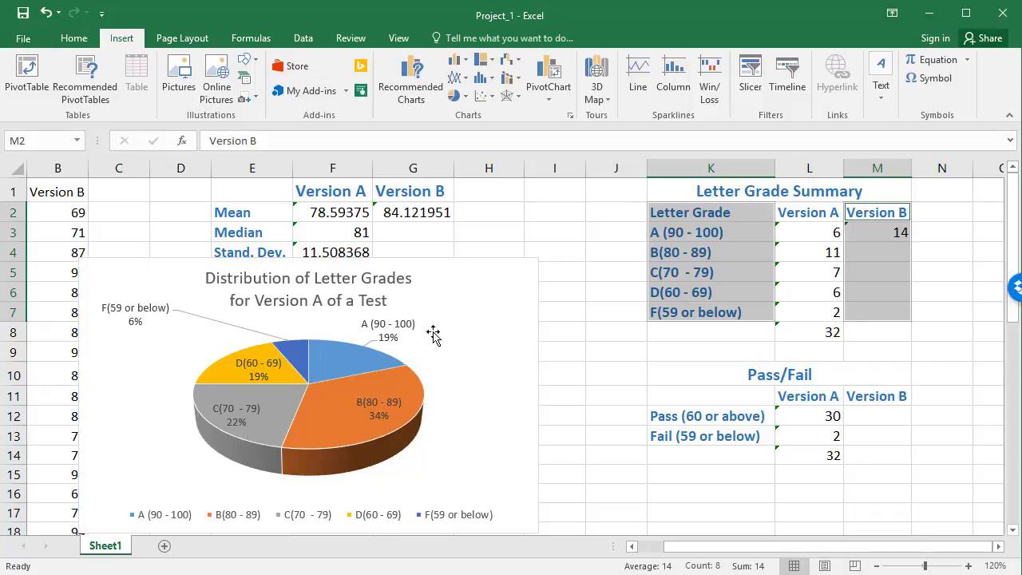
Step: Enter the heading "Outcome" in cell K11 above the Pass and Fail row labels
mouse_move(409, 409)
click(711, 396)
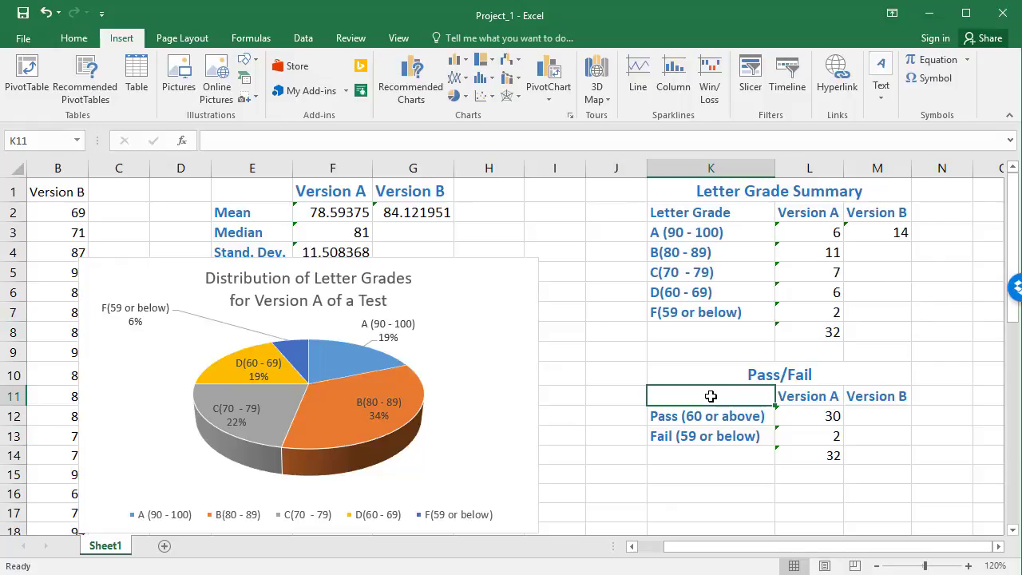
text(Outcome)
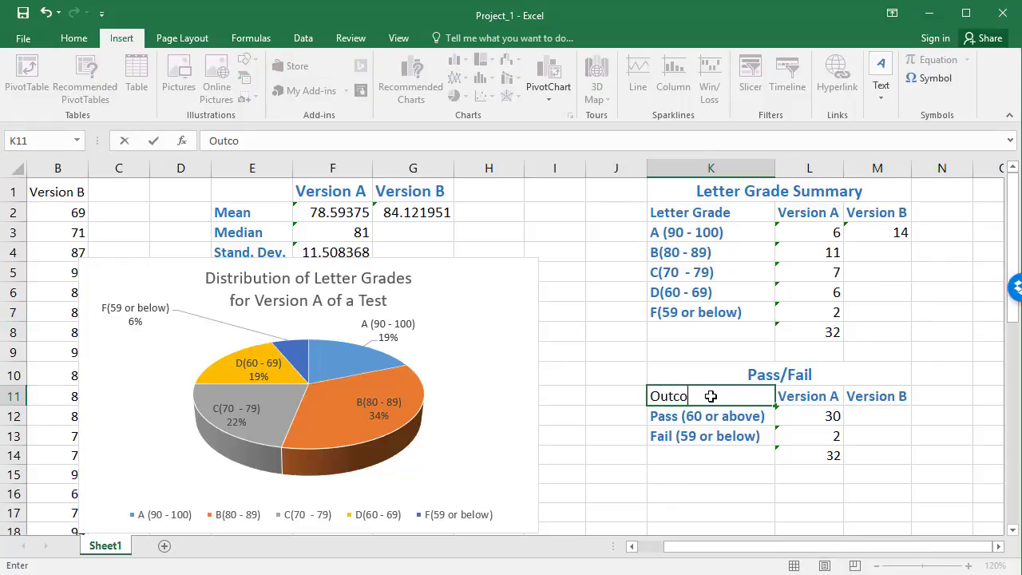
click(915, 455)
Step: Insert a 3-D pie chart of the Version A pass/fail counts from the range K11:L13
click(750, 391)
drag(750, 391, 815, 434)
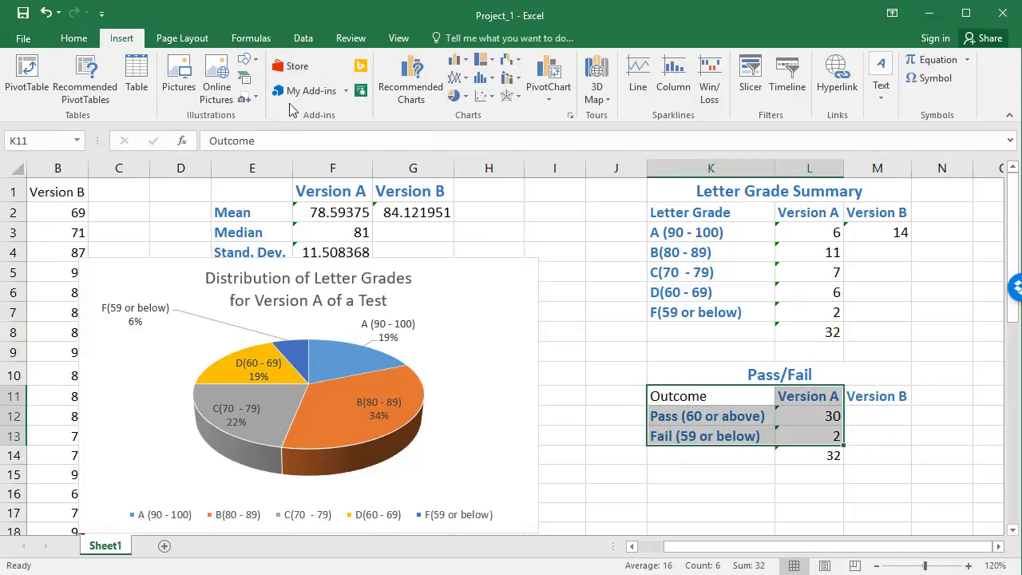
click(461, 98)
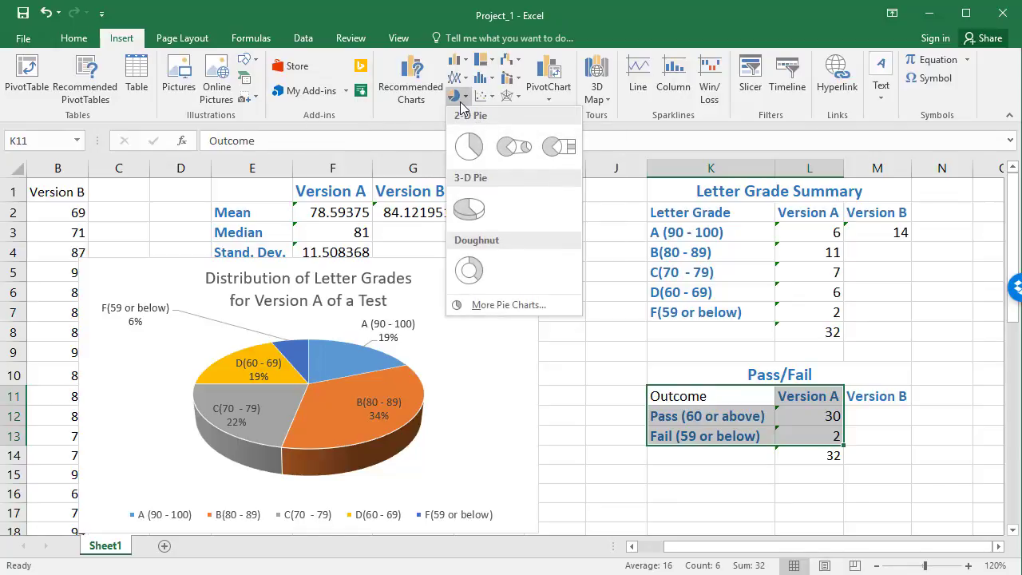
click(471, 209)
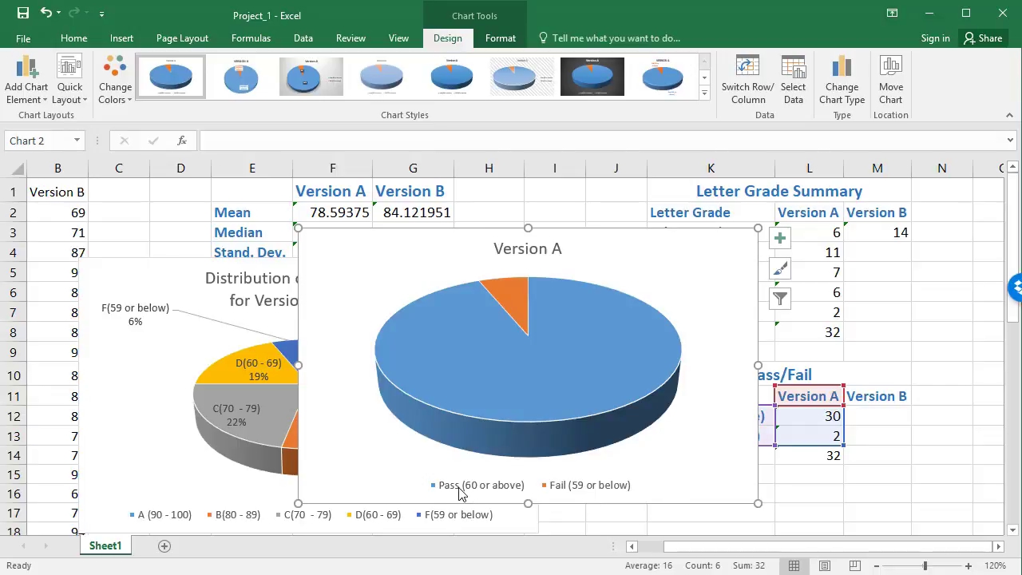
Step: Replace the new pie chart's title with "Distribution of Pass/Fail for Version A of a Test"
click(515, 248)
double_click(530, 250)
click(531, 249)
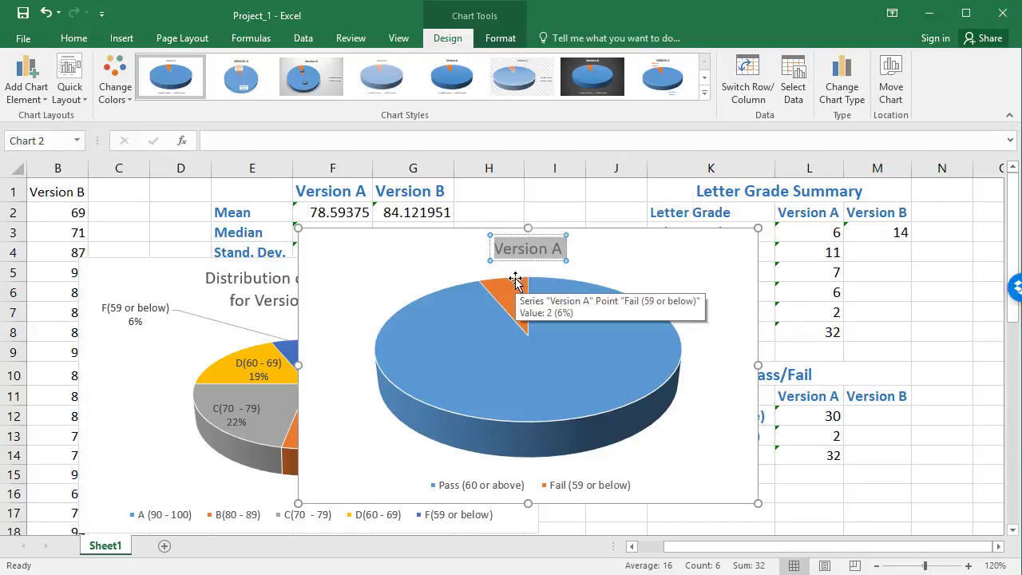
text(Distribu)
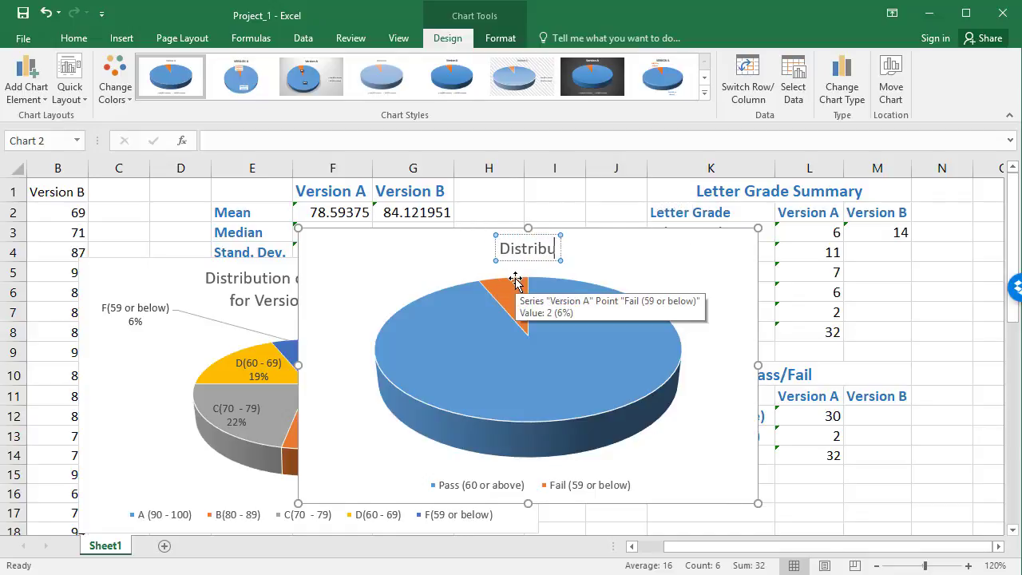
text(tion of Pass/)
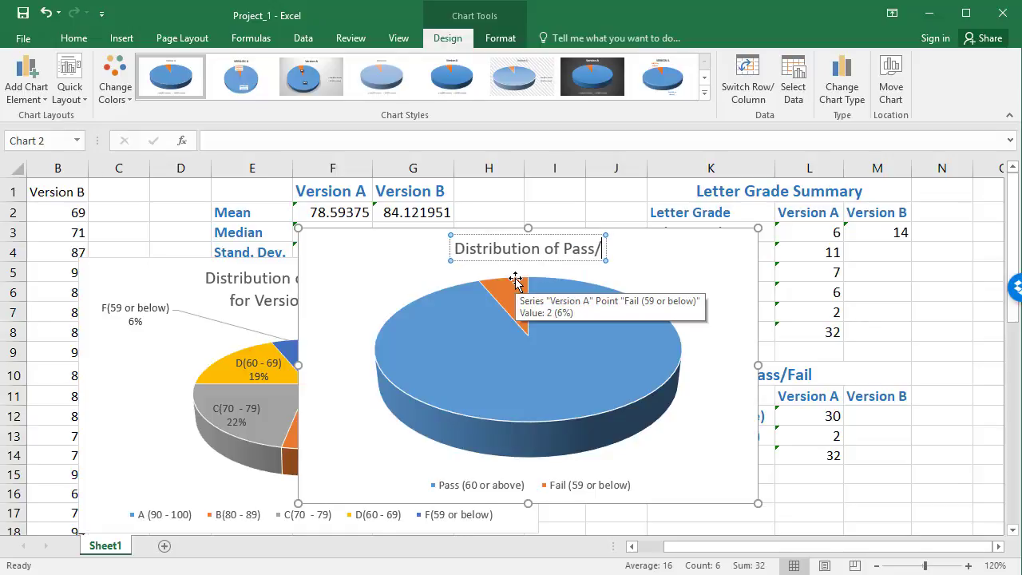
text(Fail for)
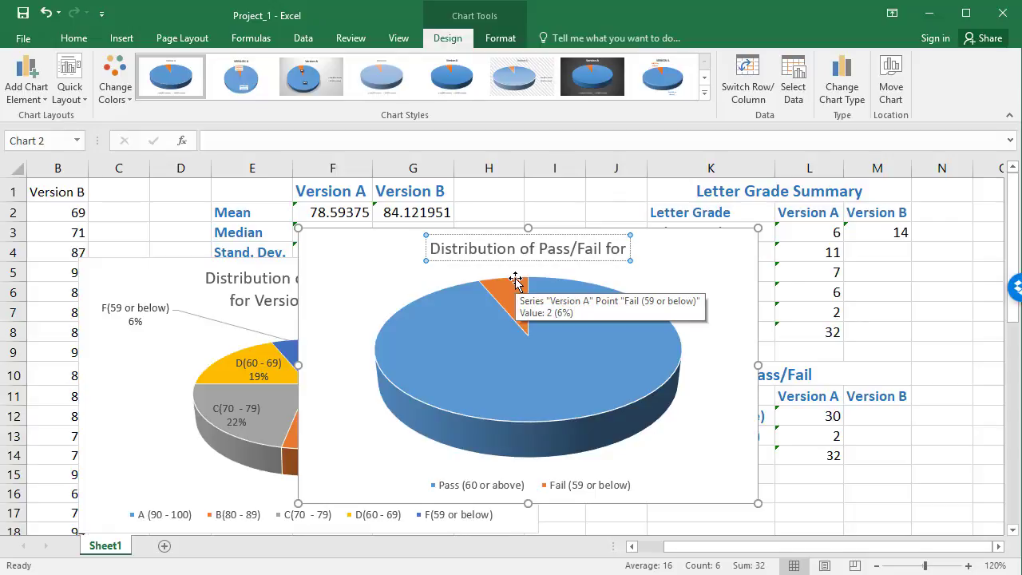
text( Version)
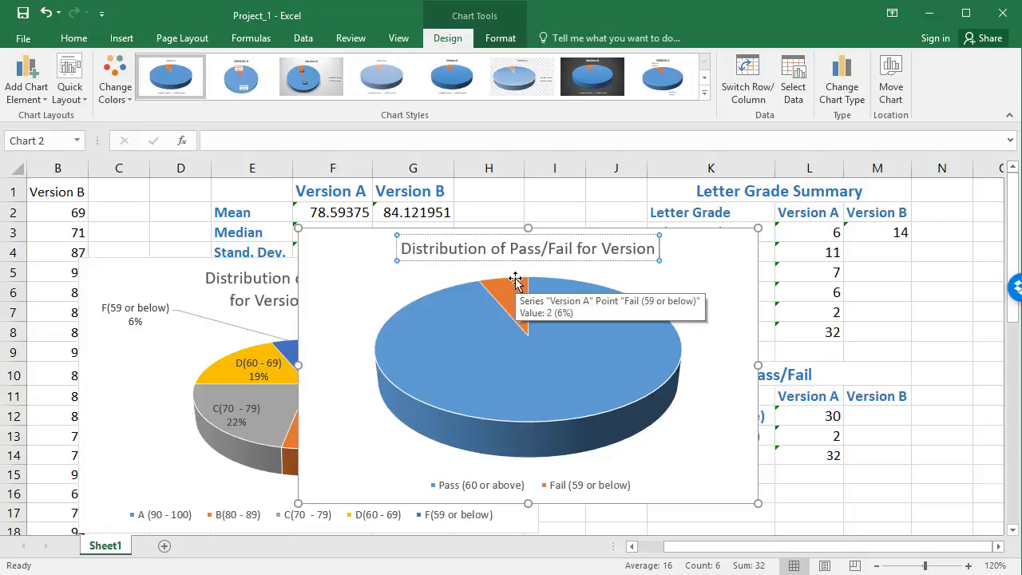
text( A of a Test)
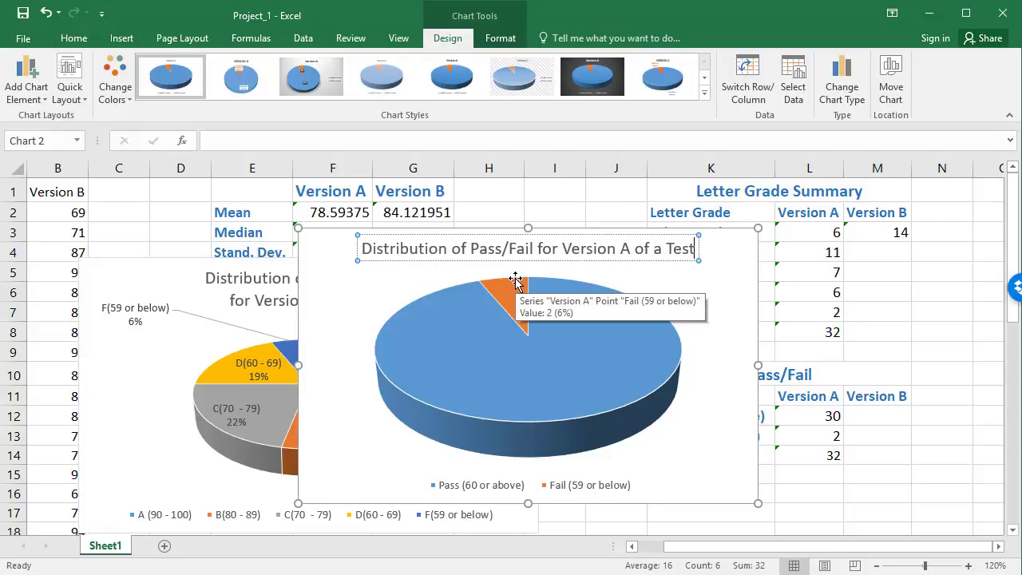
key(Return)
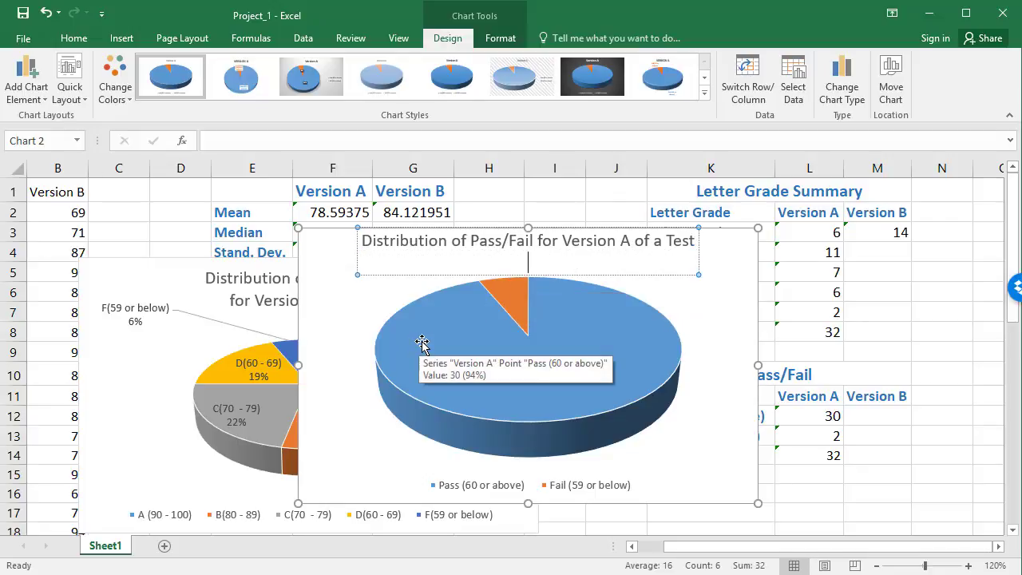
key(BackSpace)
click(366, 415)
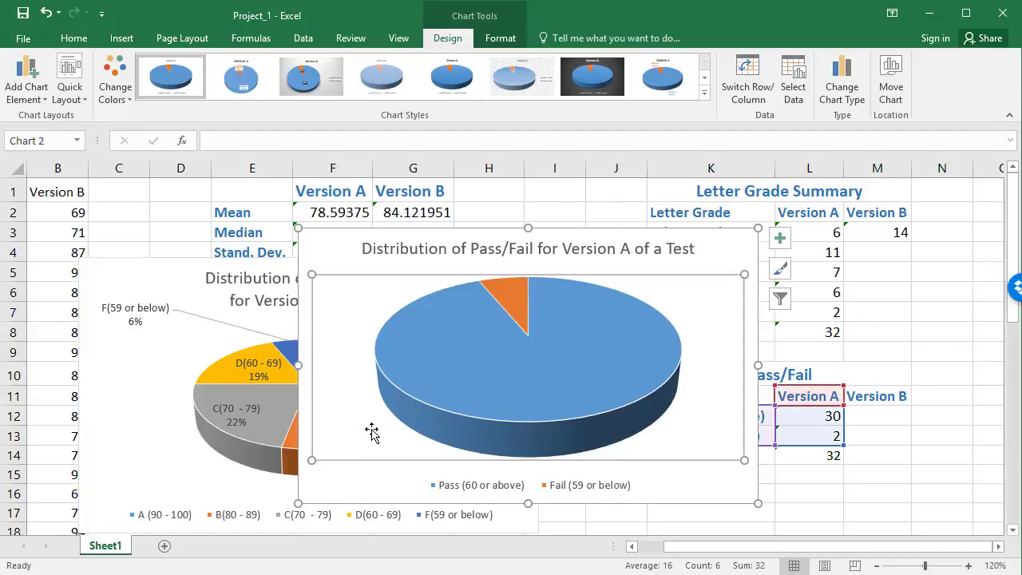
Step: Add data labels to the slices of the Version A pass/fail pie chart
click(549, 359)
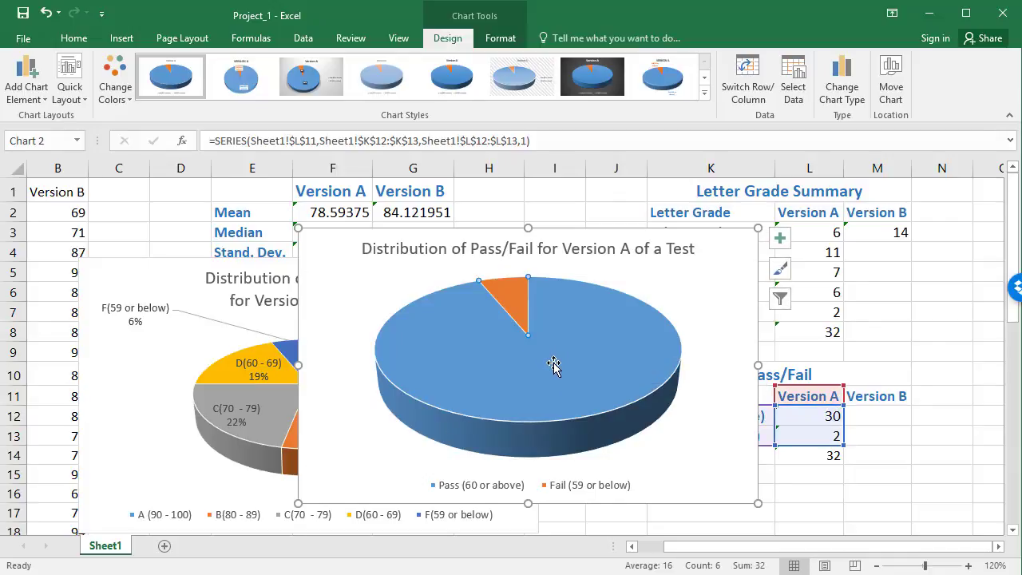
right_click(554, 365)
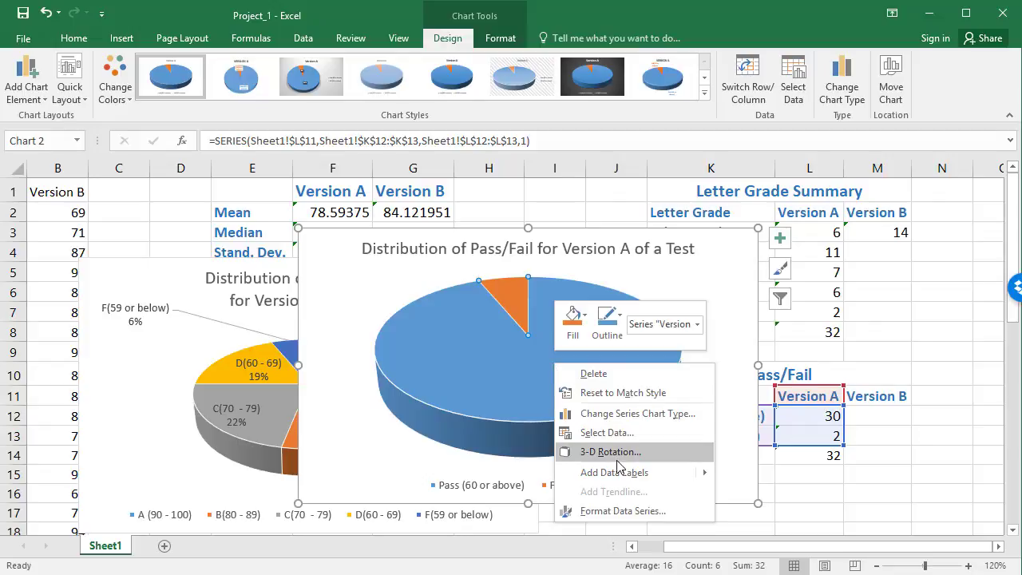
mouse_move(630, 483)
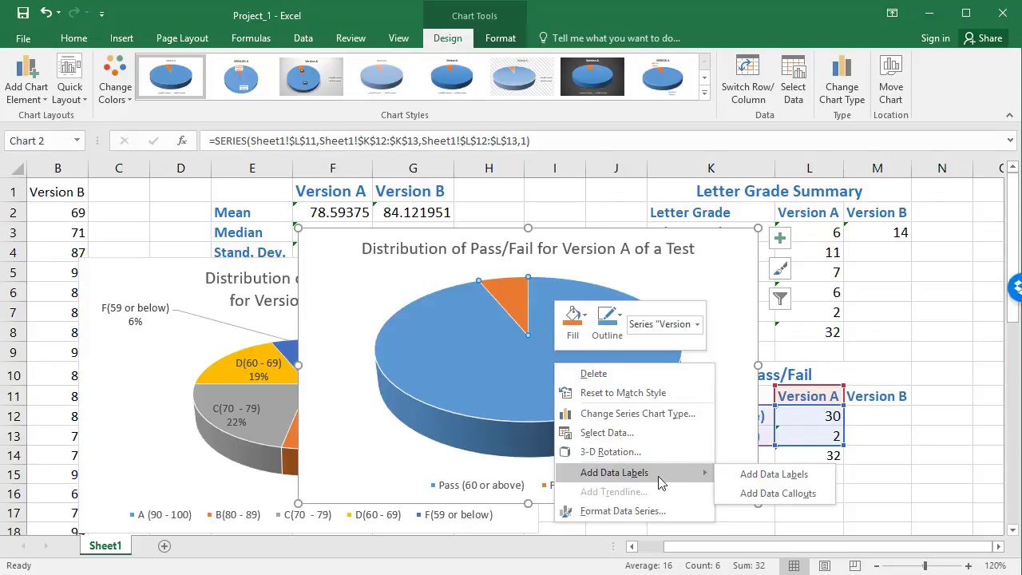
click(775, 474)
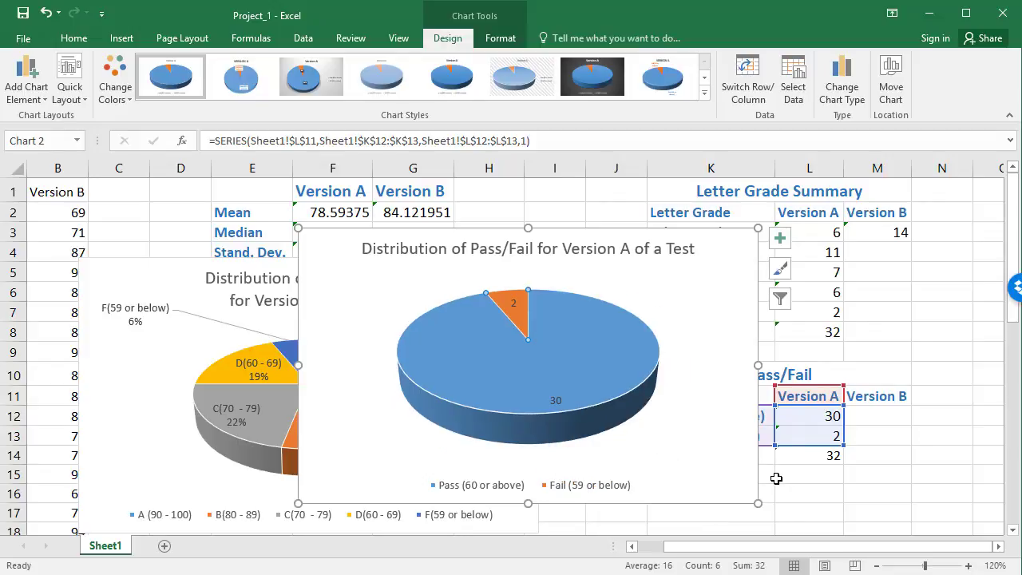
Step: Format the pass/fail pie's data labels to show only the percentage, with the value and category name turned off
mouse_move(567, 411)
click(555, 399)
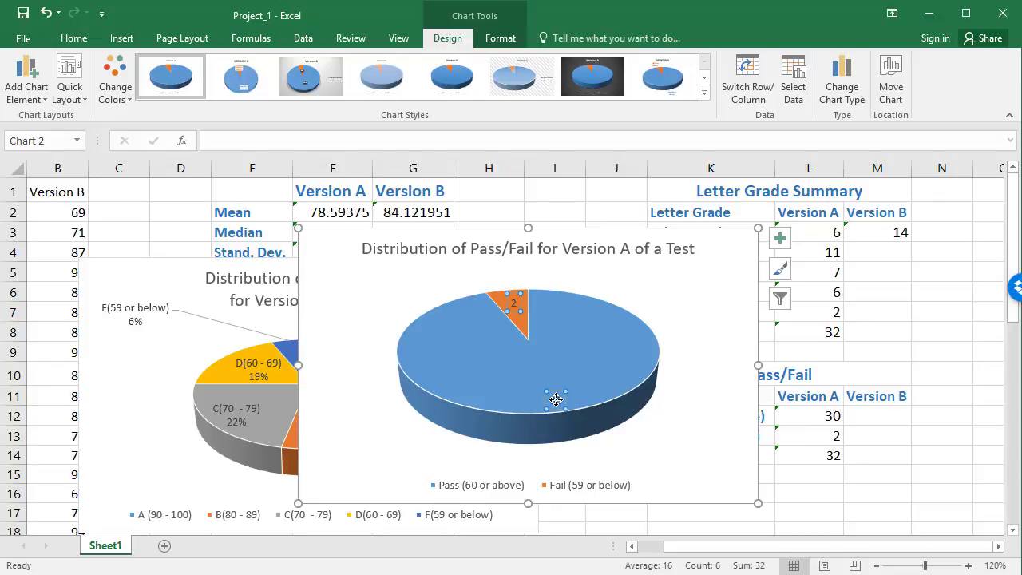
right_click(556, 400)
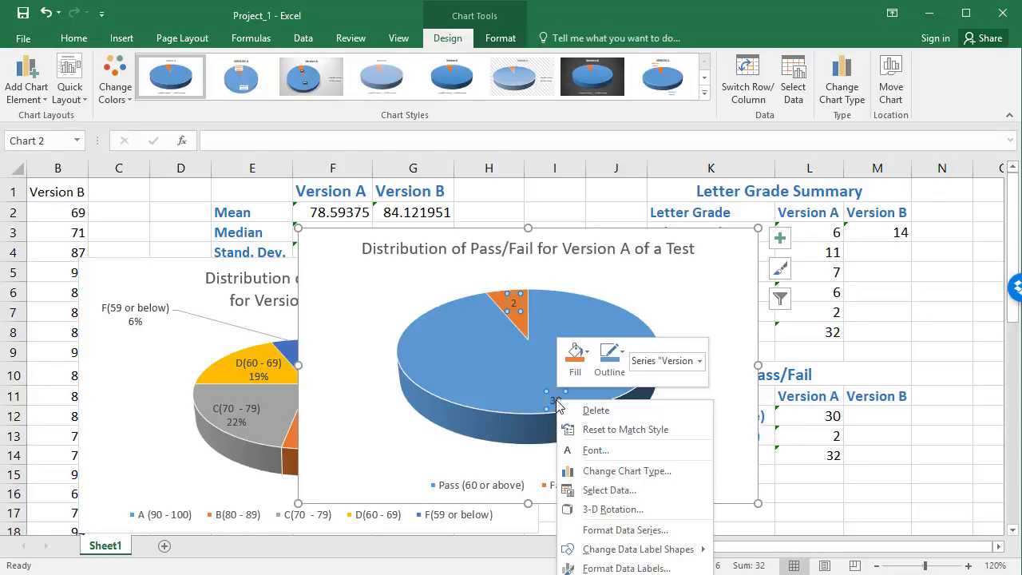
click(619, 568)
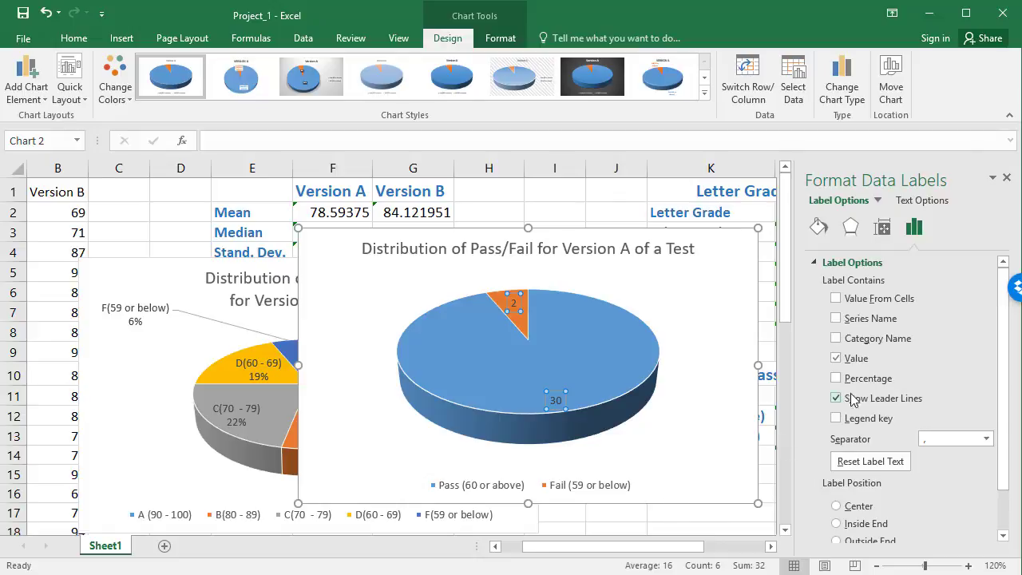
click(836, 379)
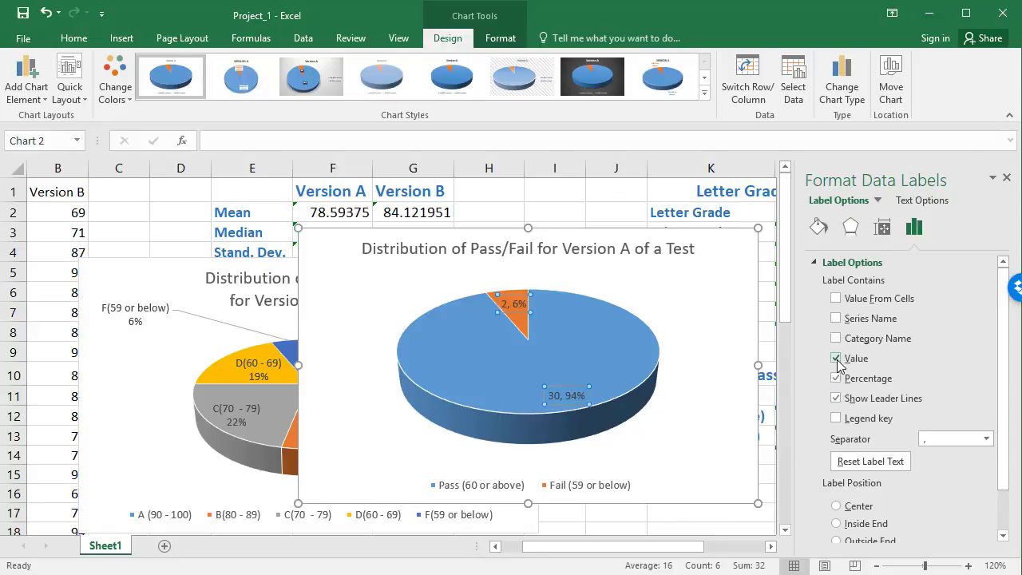
click(836, 359)
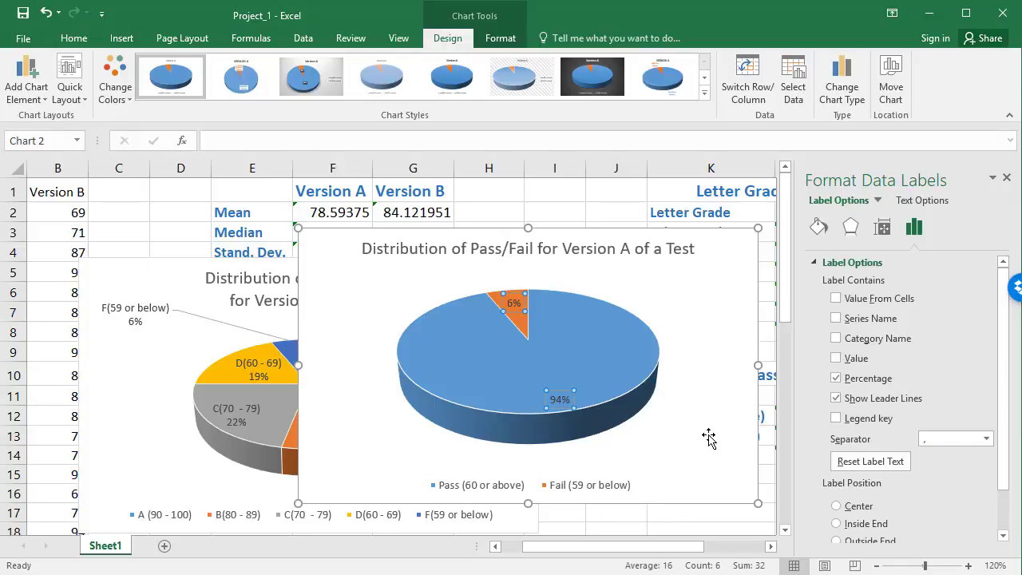
click(836, 338)
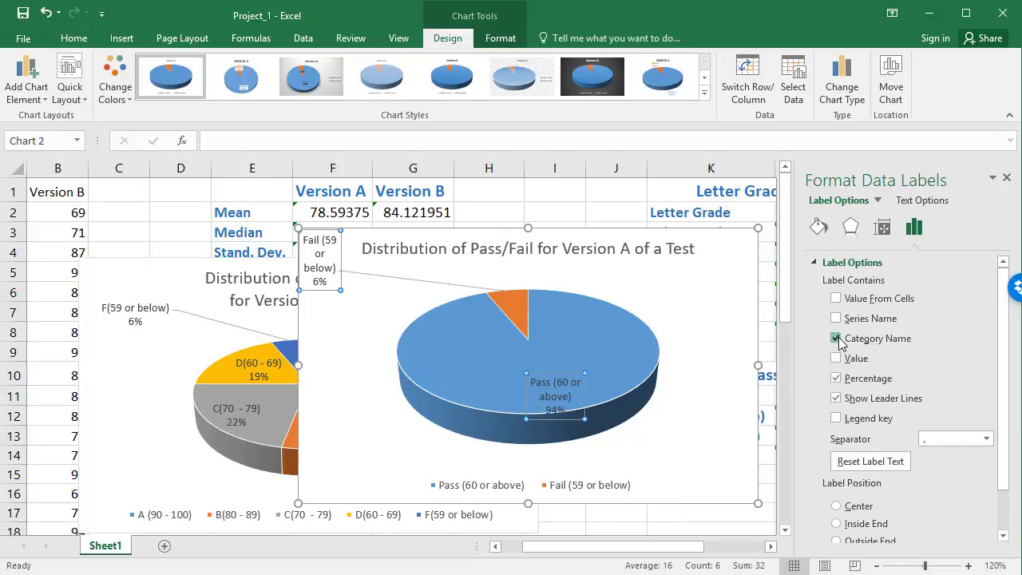
click(836, 339)
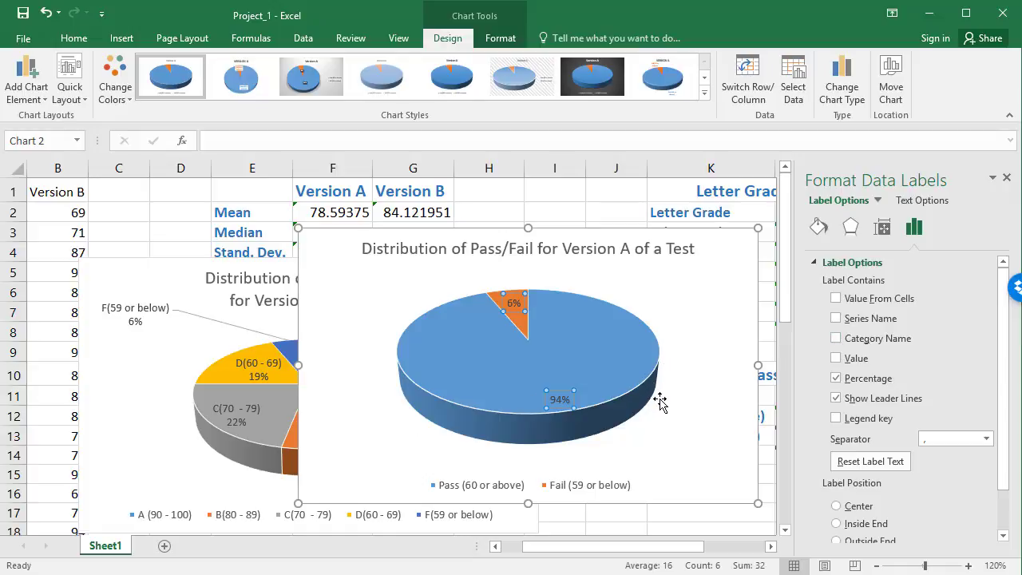
scroll(1009, 440, down, 2)
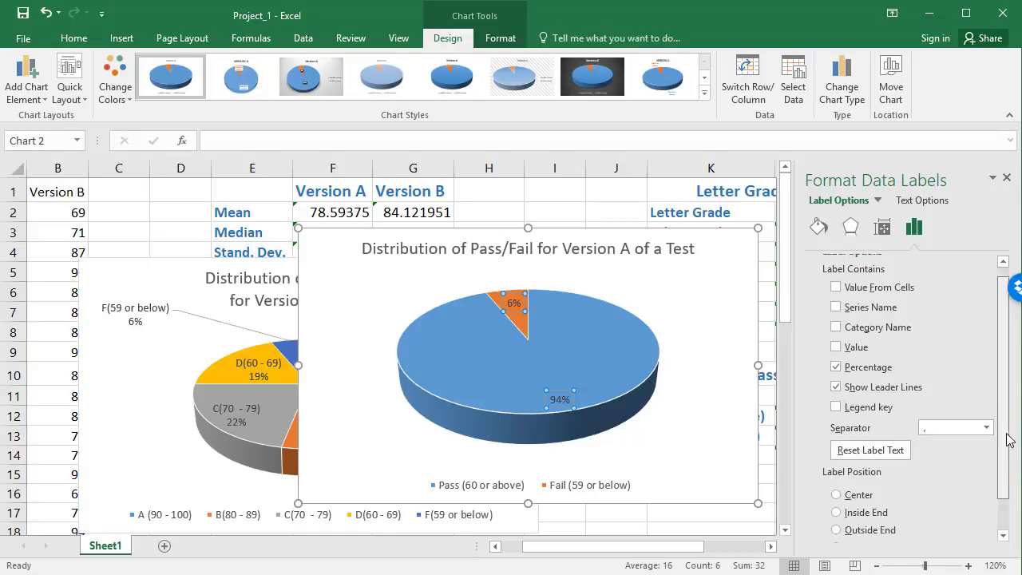
scroll(1009, 440, down, 2)
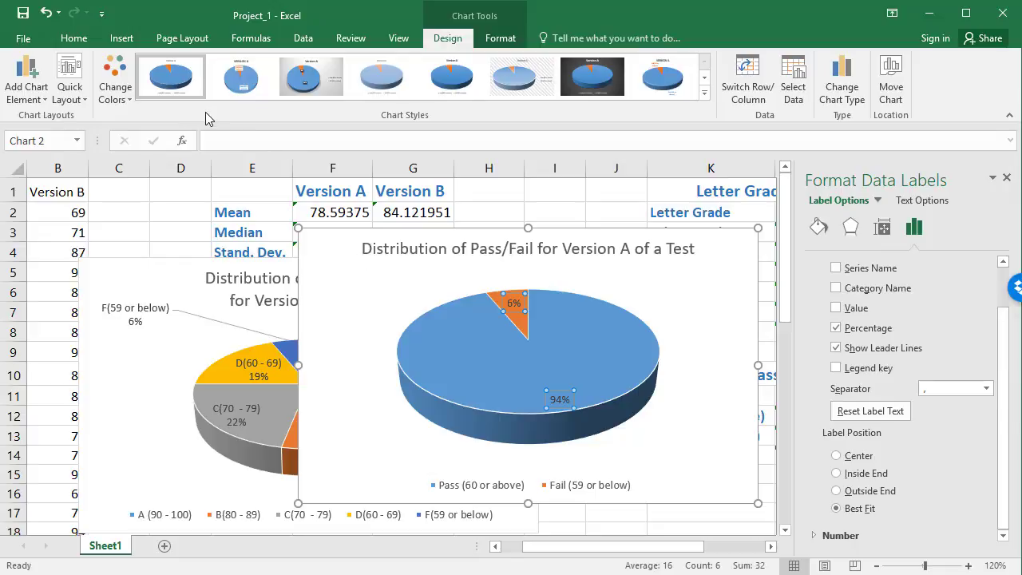
Step: Enlarge the pass/fail pie's percentage labels to font size 14 and deselect them
click(74, 39)
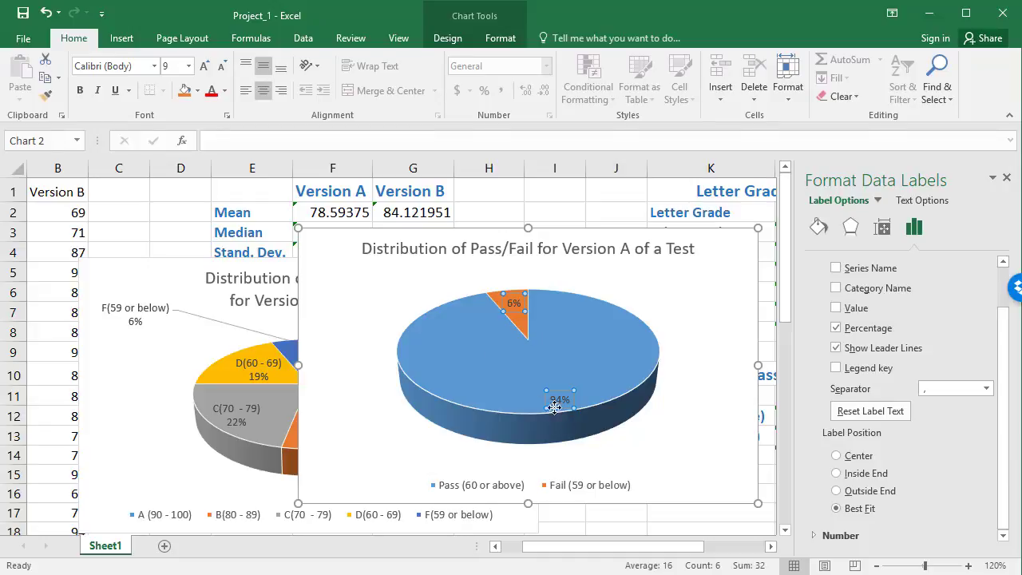
click(204, 67)
click(204, 66)
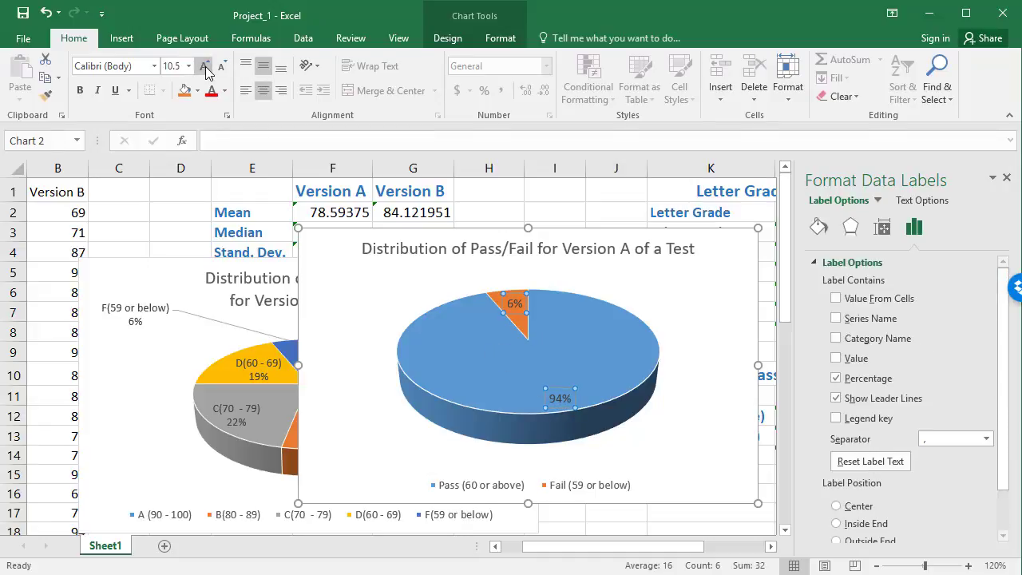
click(204, 66)
click(203, 66)
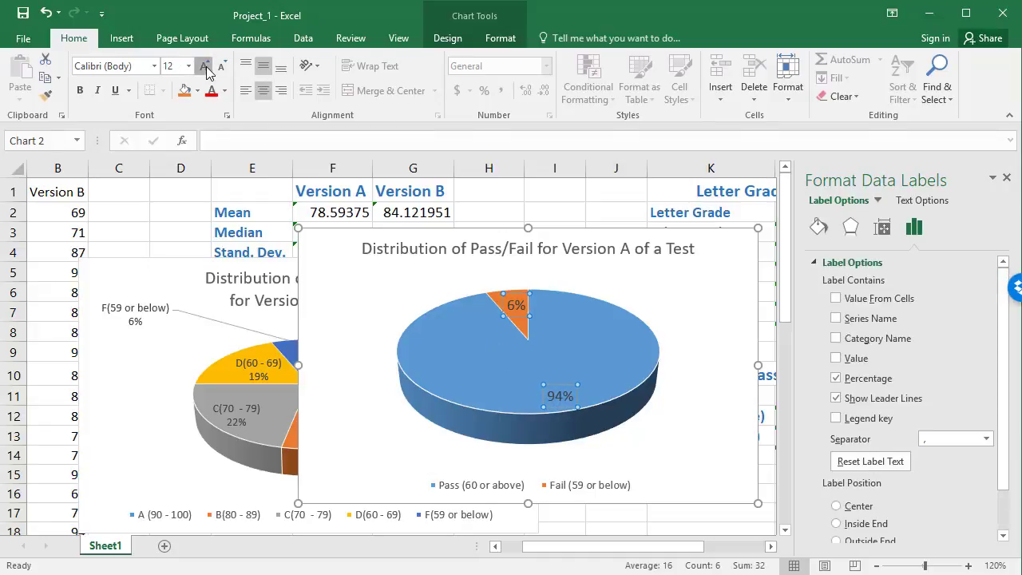
click(204, 67)
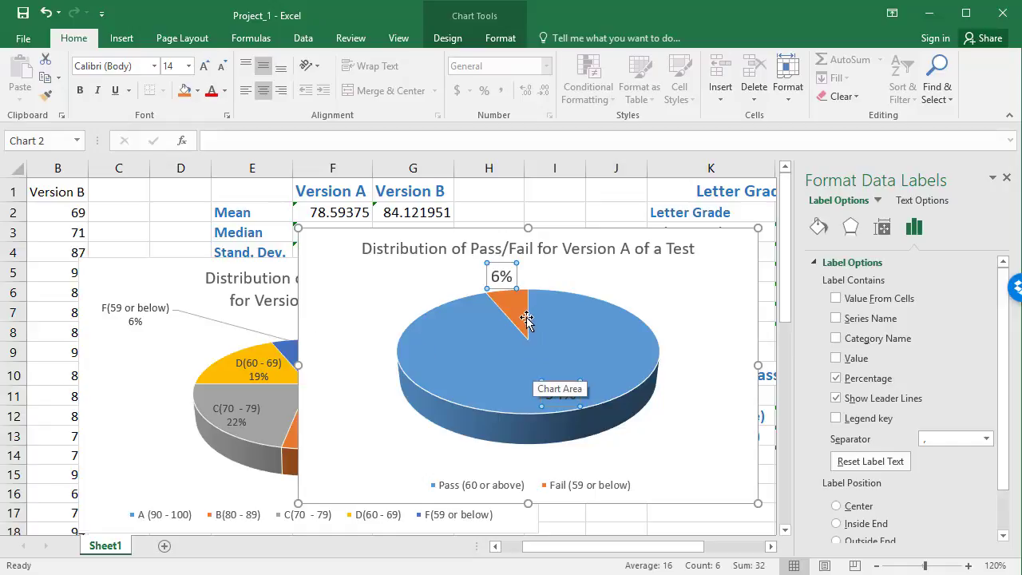
click(676, 314)
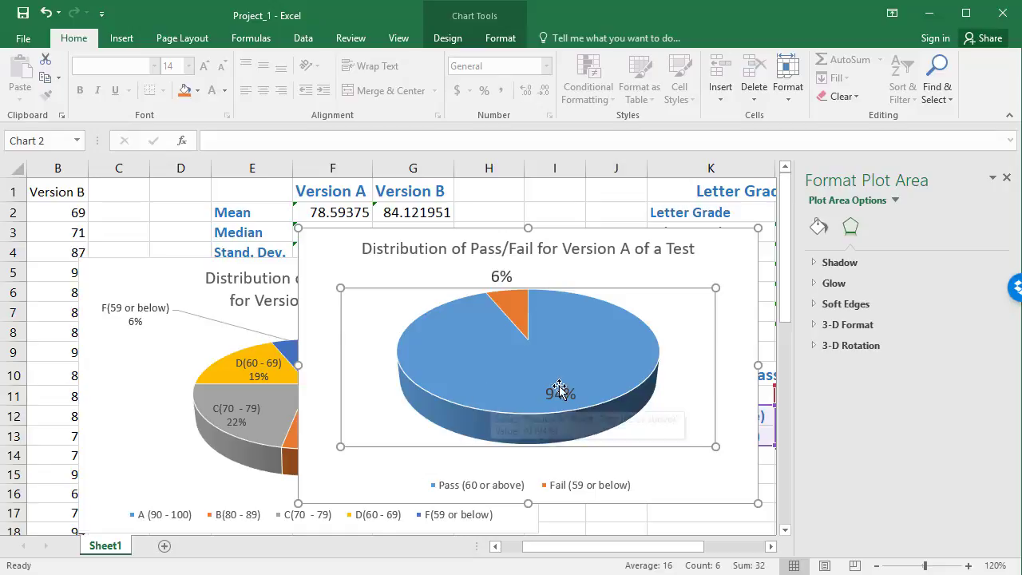
Step: Maximize the window and move the pass/fail chart into the empty cells below the letter grade chart, starting around G20
click(965, 13)
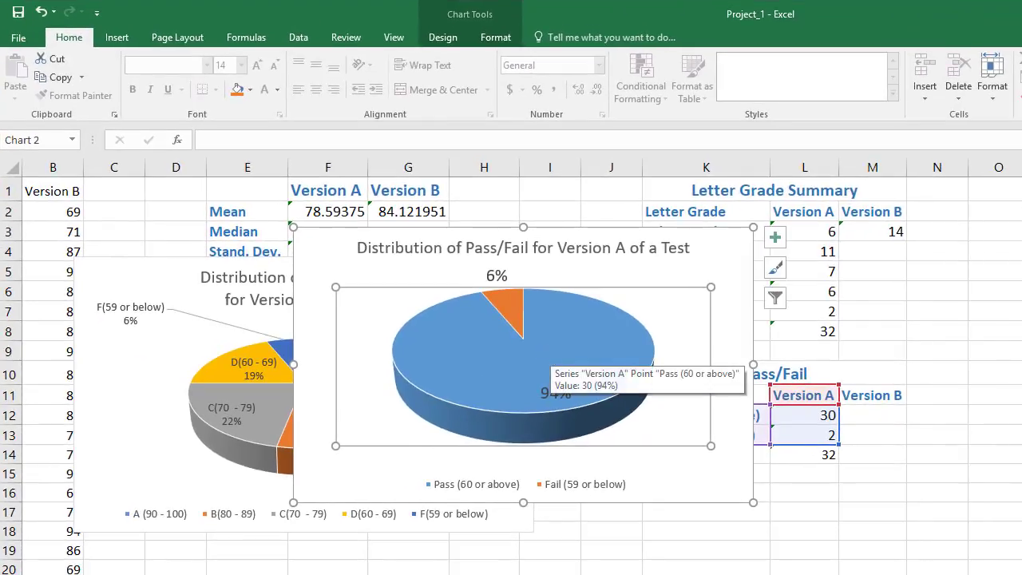
scroll(680, 315, down, 2)
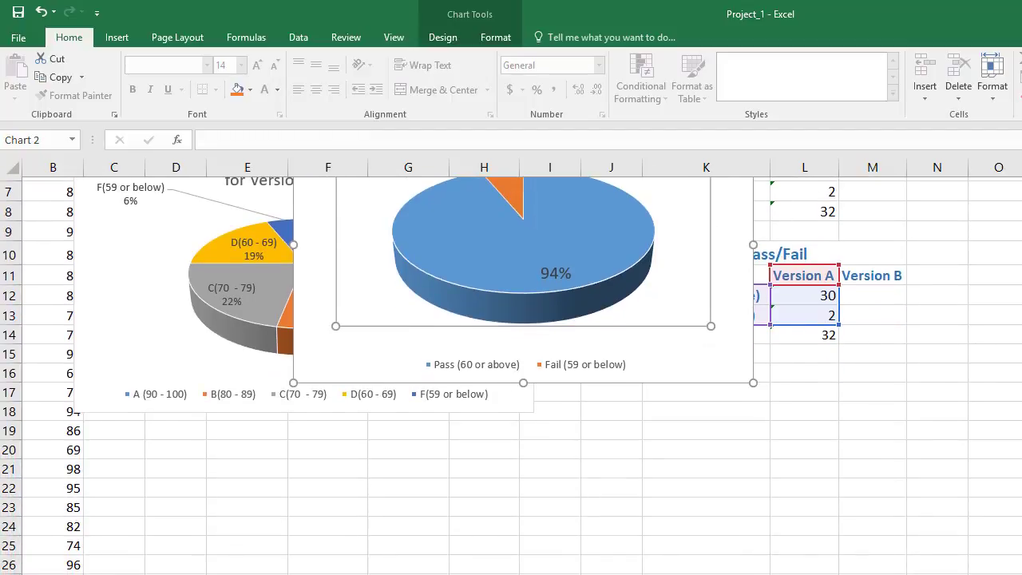
drag(680, 314, 643, 429)
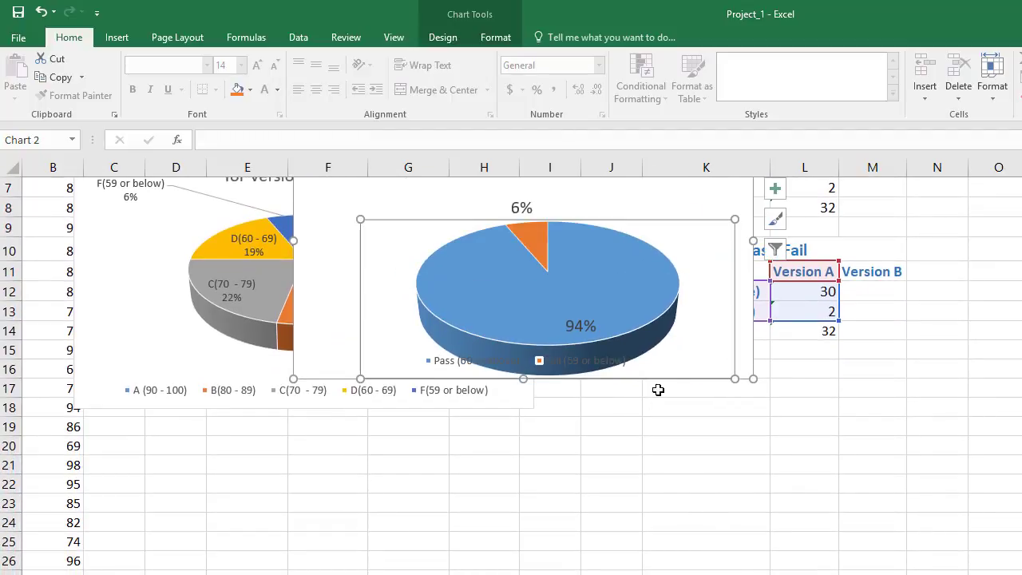
key(ctrl+z)
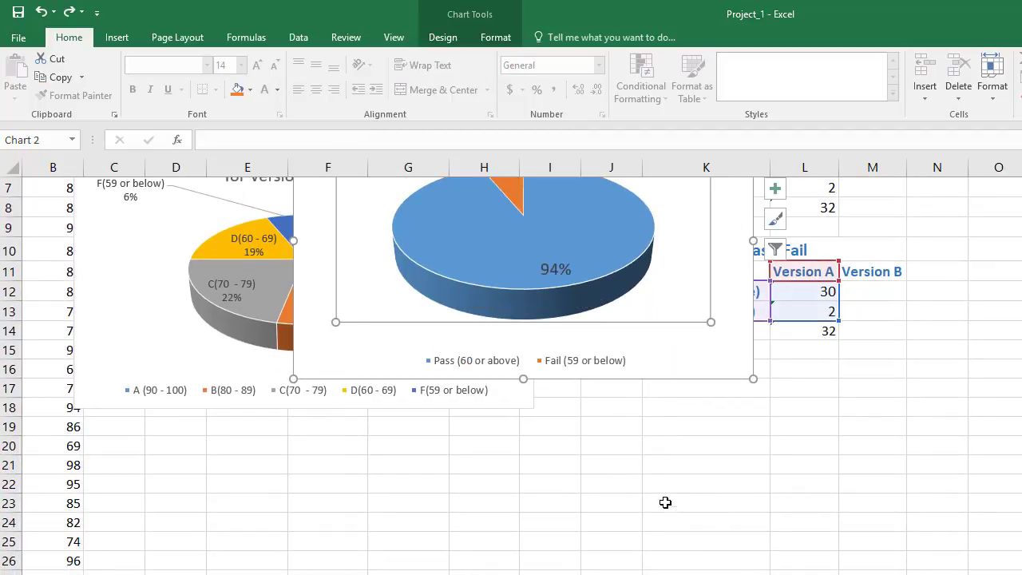
drag(690, 383, 714, 574)
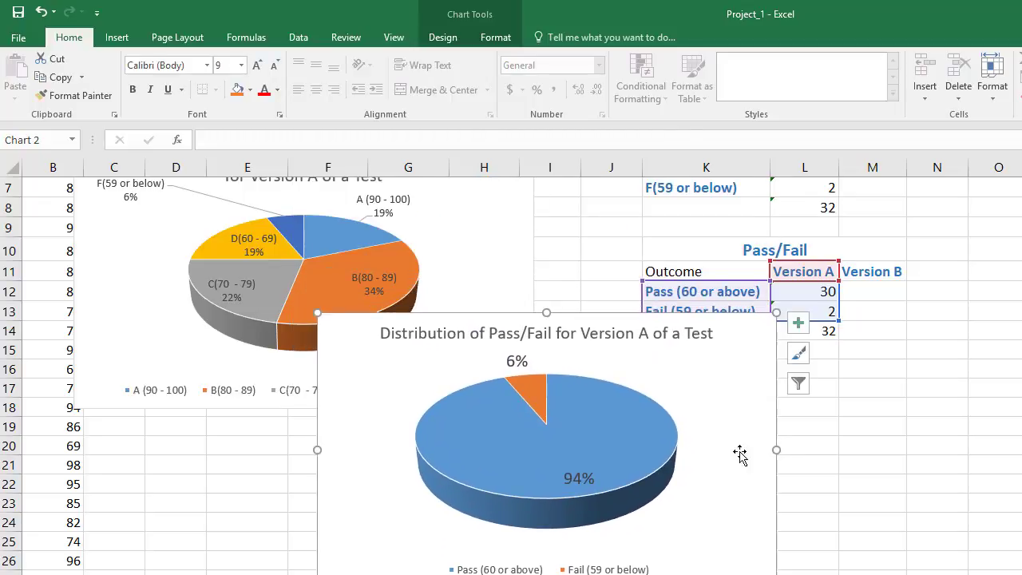
scroll(511, 375, down, 3)
scroll(936, 559, down, 1)
scroll(936, 559, up, 2)
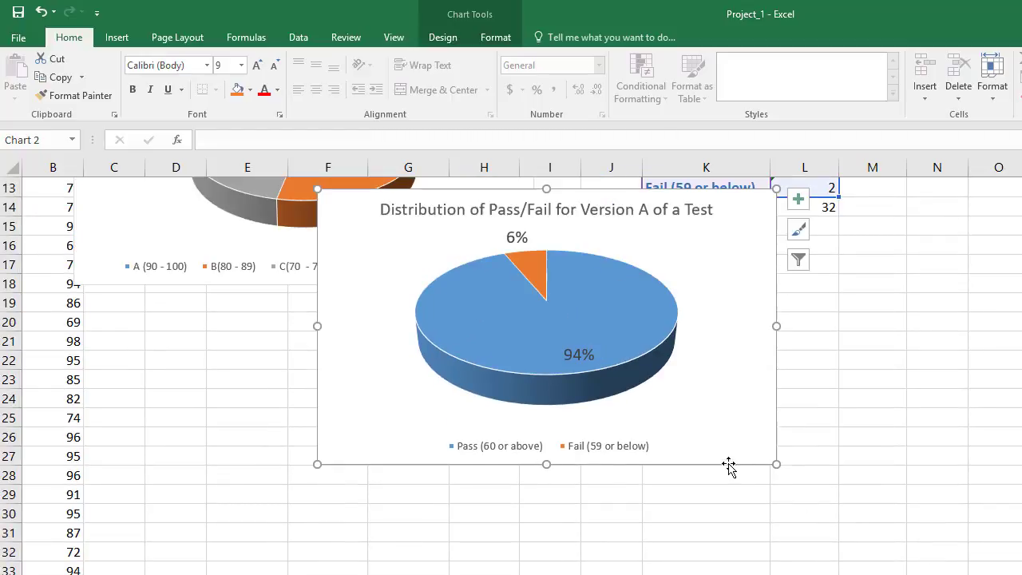
drag(727, 465, 845, 572)
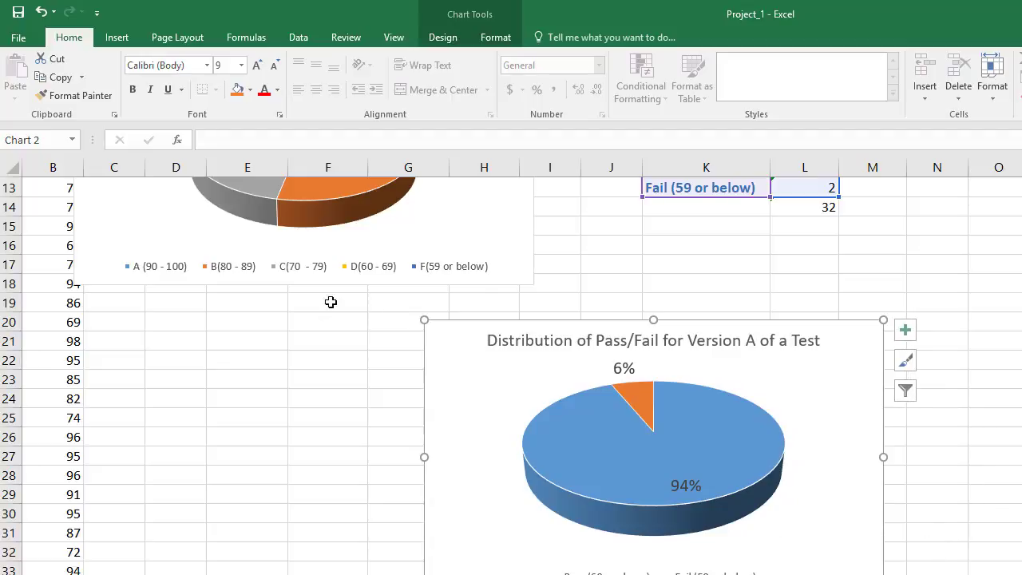
click(323, 360)
Step: Copy the Version A pass/fail chart and paste it into the blank Word document
scroll(356, 370, up, 3)
scroll(356, 373, down, 2)
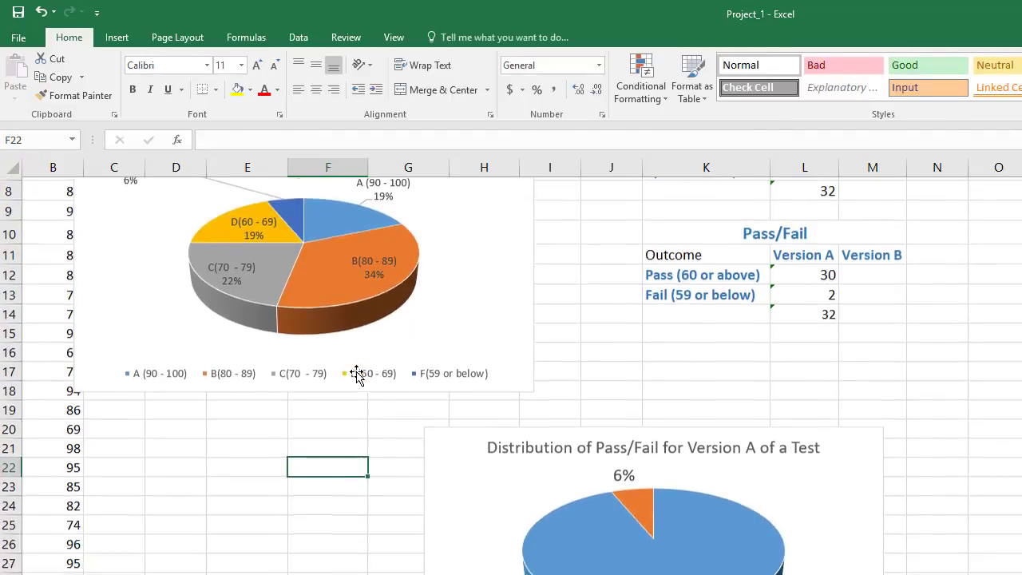
scroll(364, 372, down, 3)
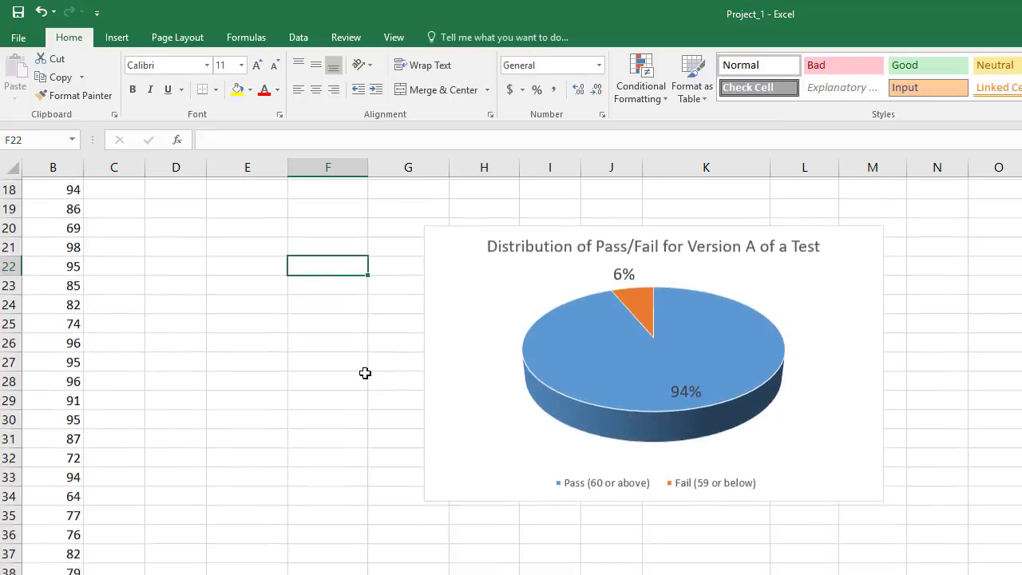
scroll(447, 320, up, 1)
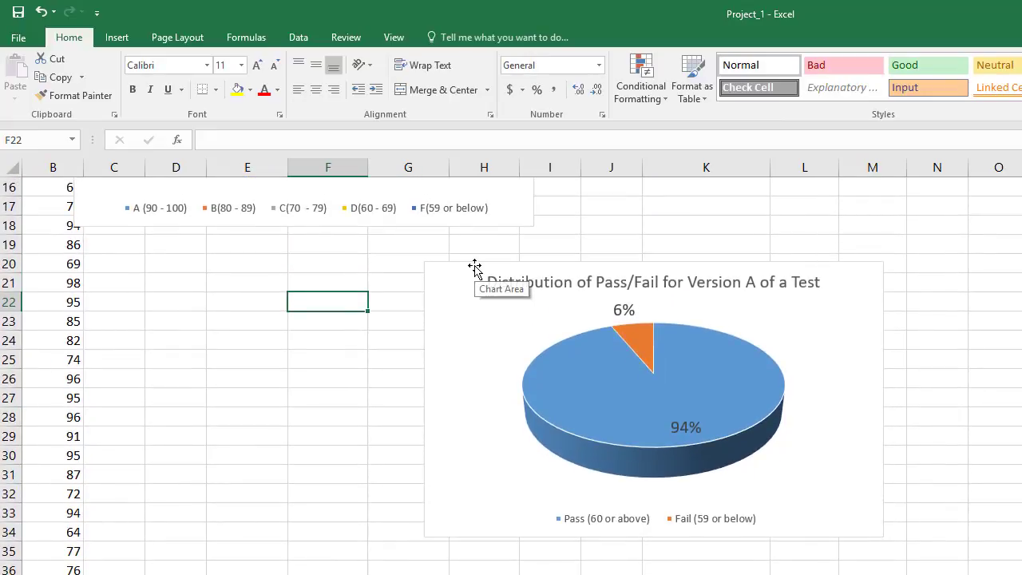
click(475, 265)
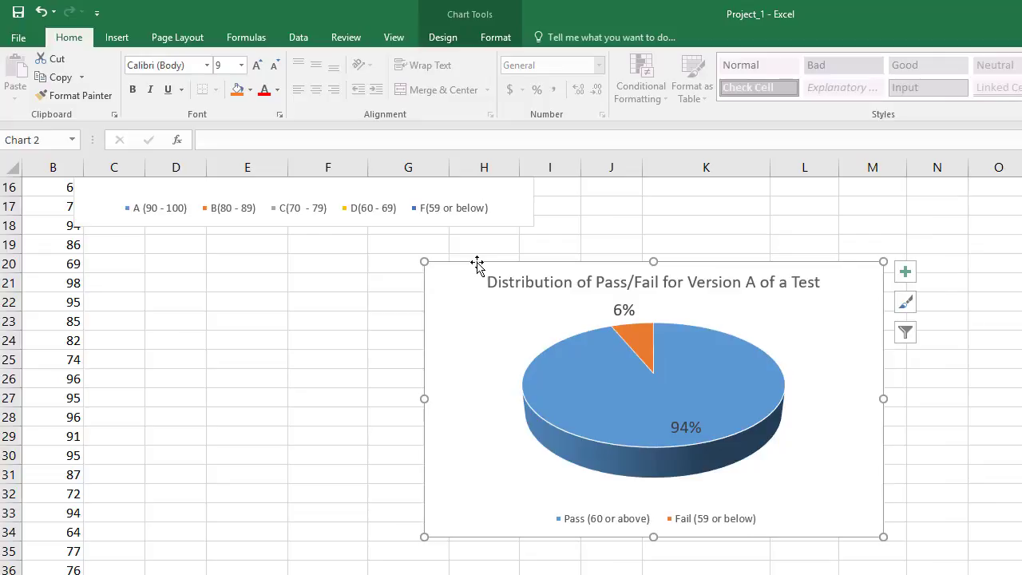
key(ctrl+c)
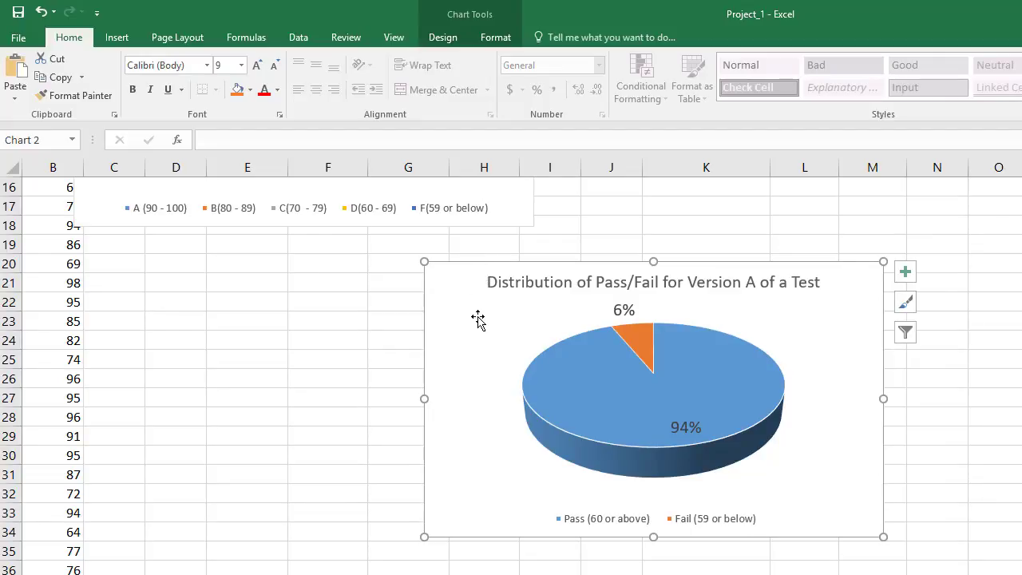
click(0, 493)
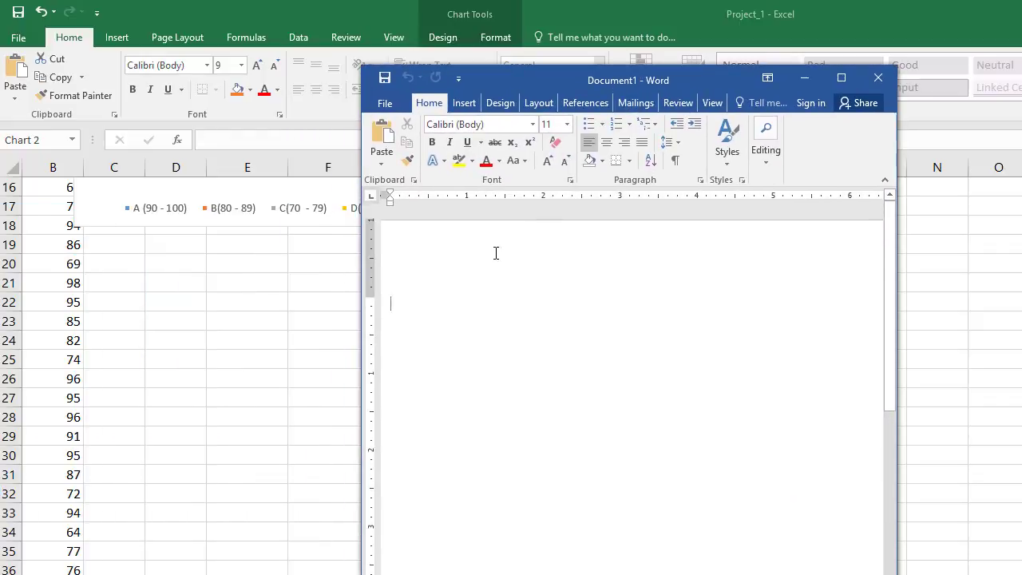
click(383, 140)
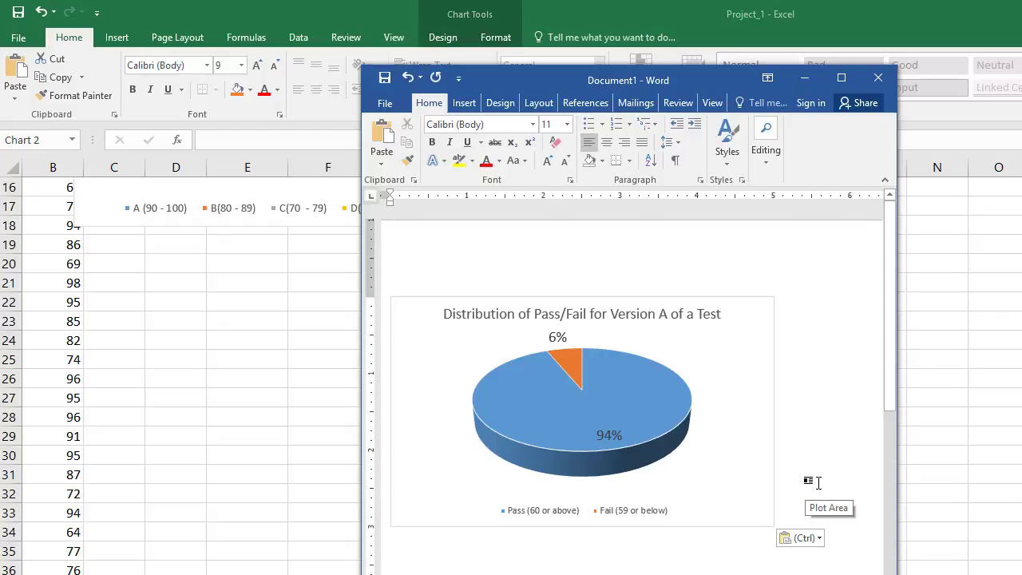
Step: Enter a line of random filler text below the pasted chart in the document
key(Return)
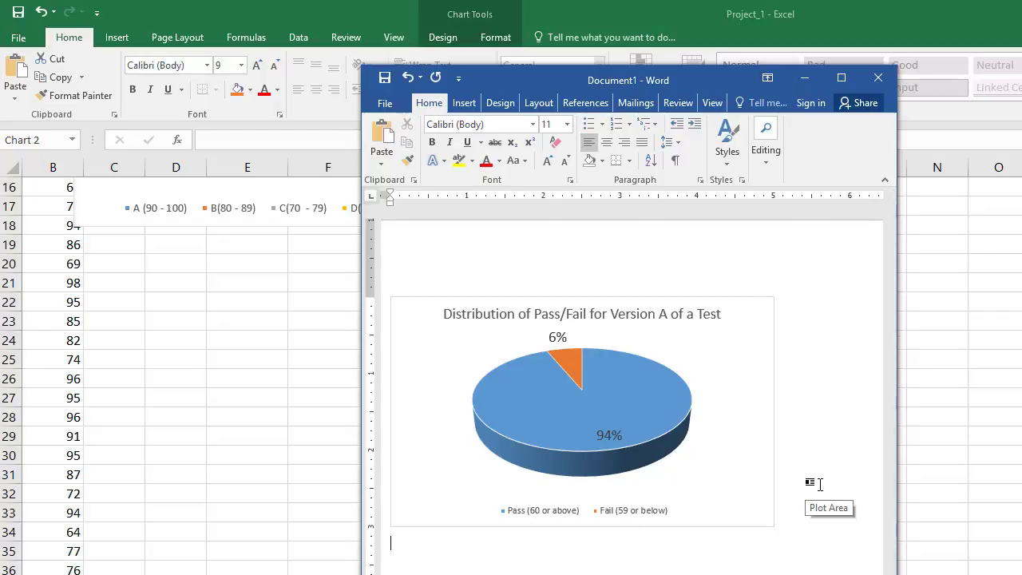
text(dlfjdklfldfjldjfldfjldjfldlf)
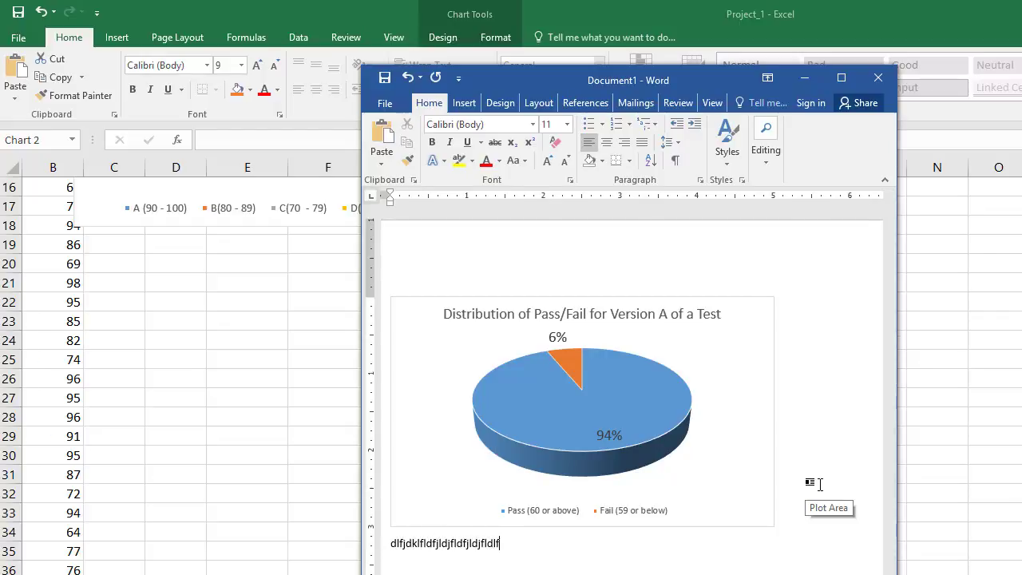
text(jldjfldfljdj)
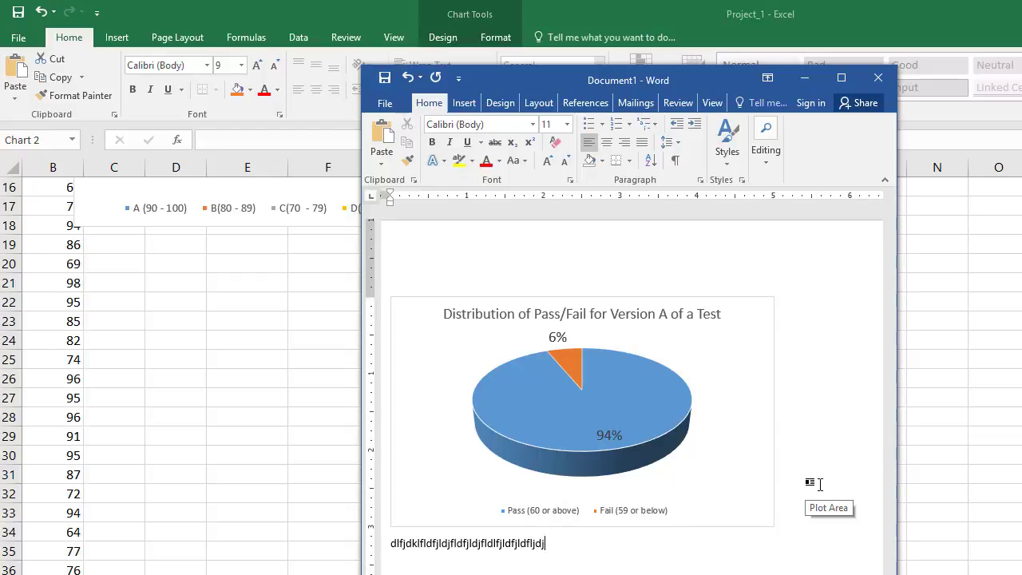